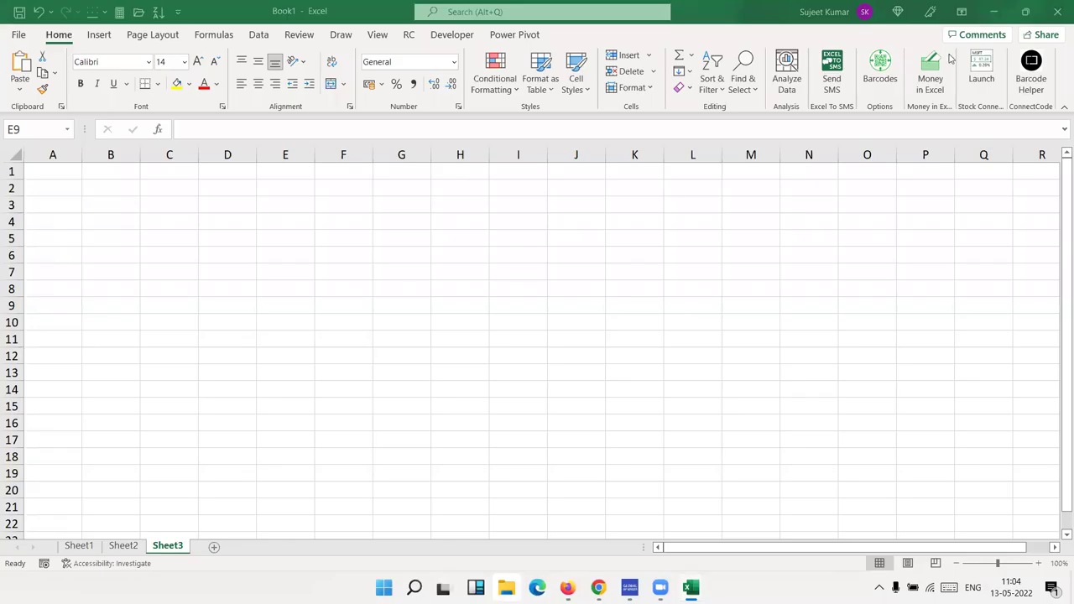
- Glance at the File start page, select cells H8, A4 and B3, then reopen File
left_click(21, 34)
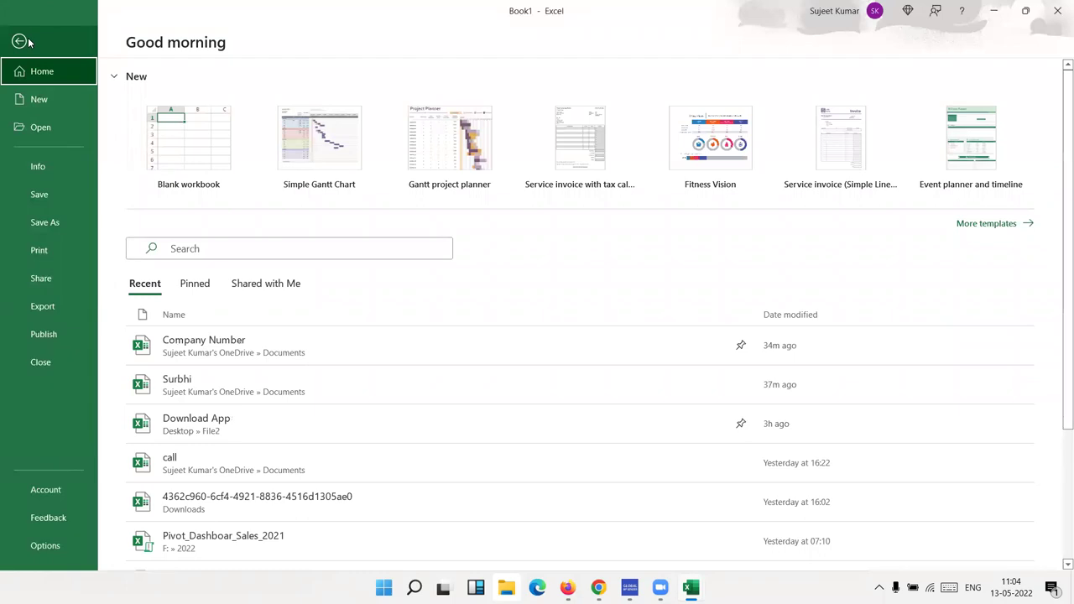
left_click(25, 42)
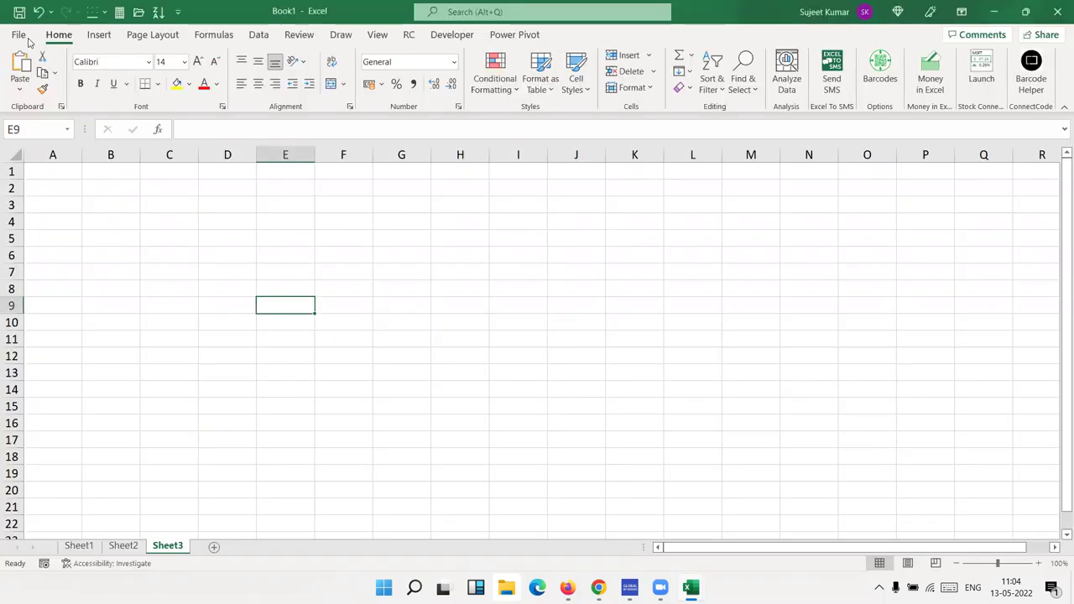
left_click(445, 285)
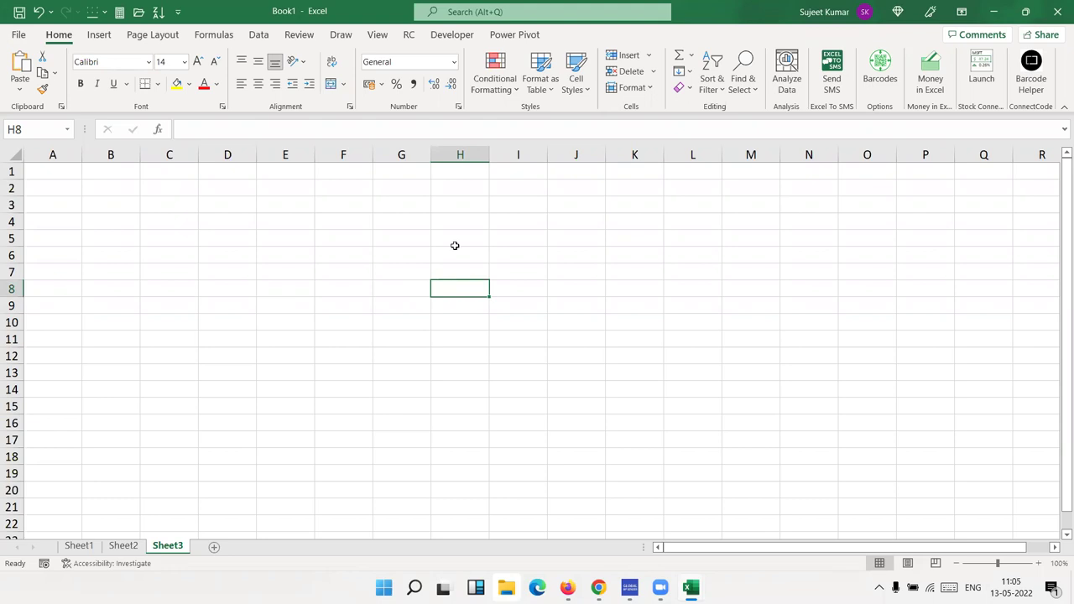
left_click(72, 220)
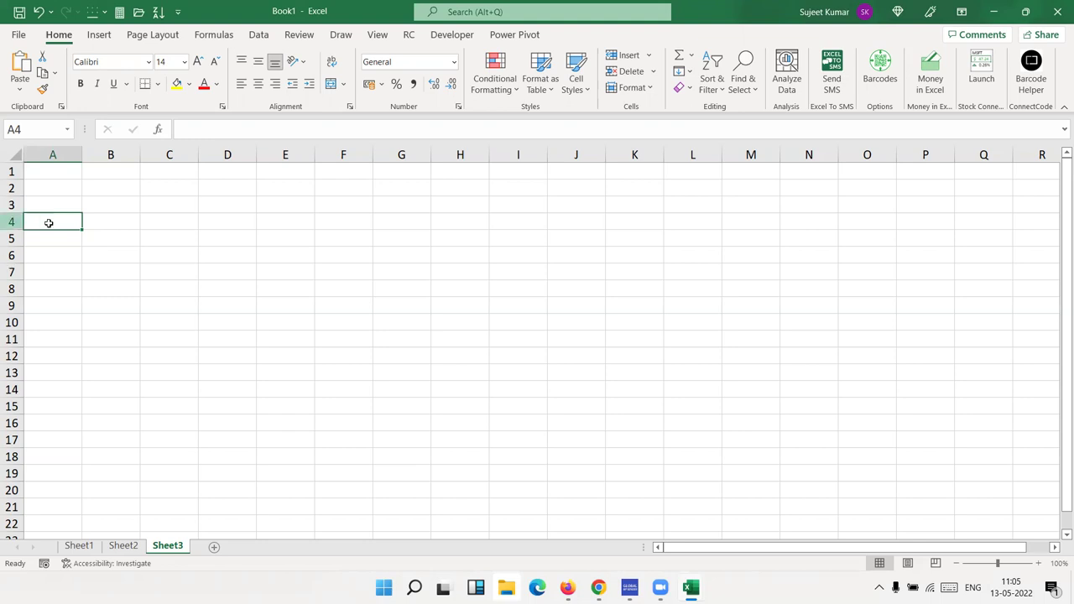
left_click(109, 210)
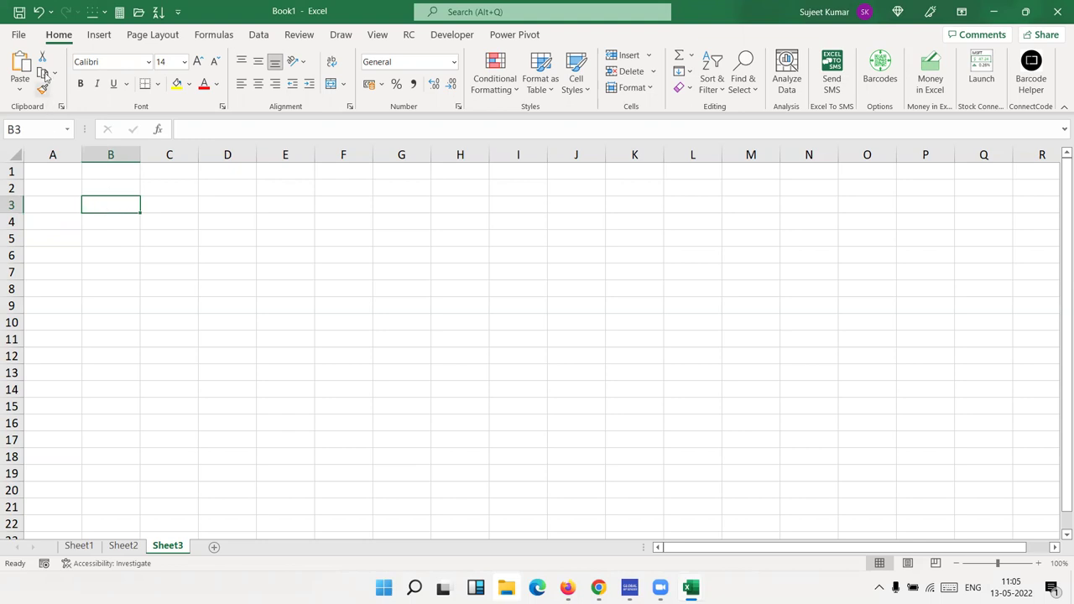
left_click(20, 36)
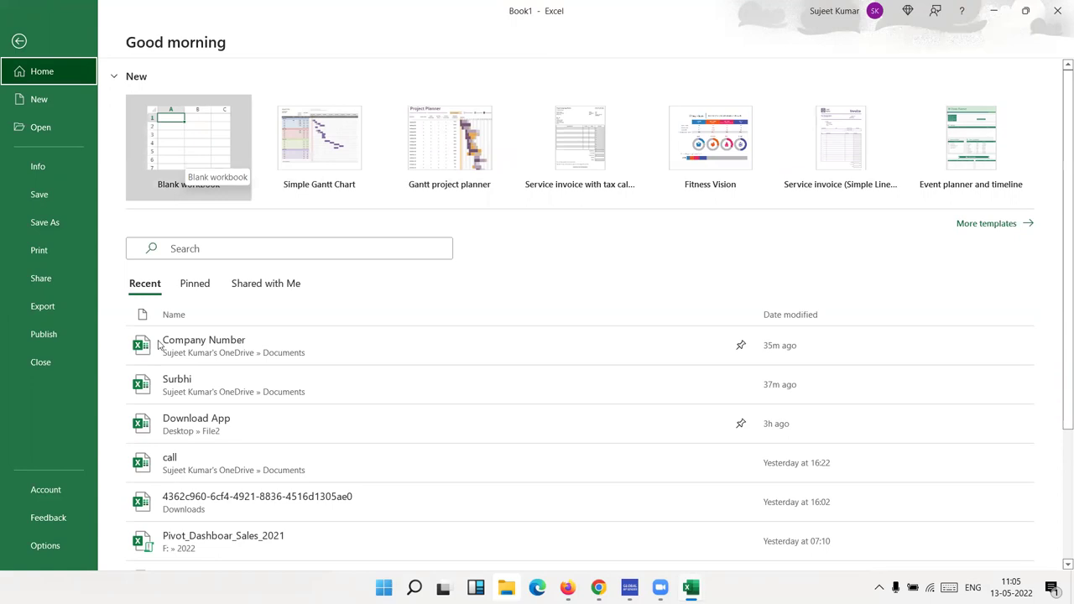
- Browse the Pinned and Shared with Me workbook lists on the Home page
scroll(139, 360, "down", 3)
scroll(173, 361, "down", 2)
scroll(173, 360, "up", 5)
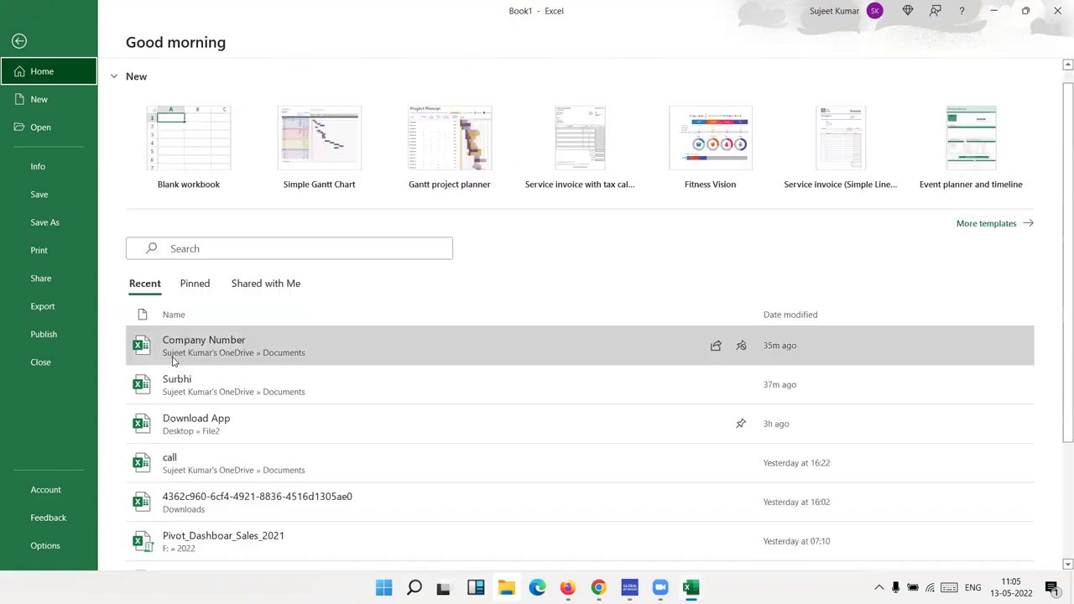
left_click(194, 282)
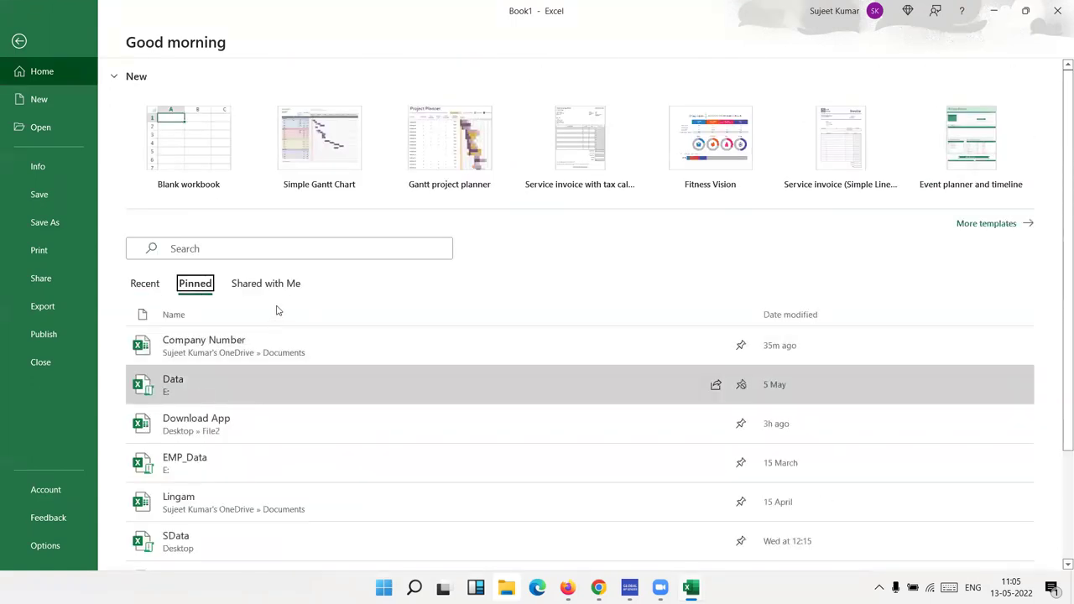
left_click(277, 285)
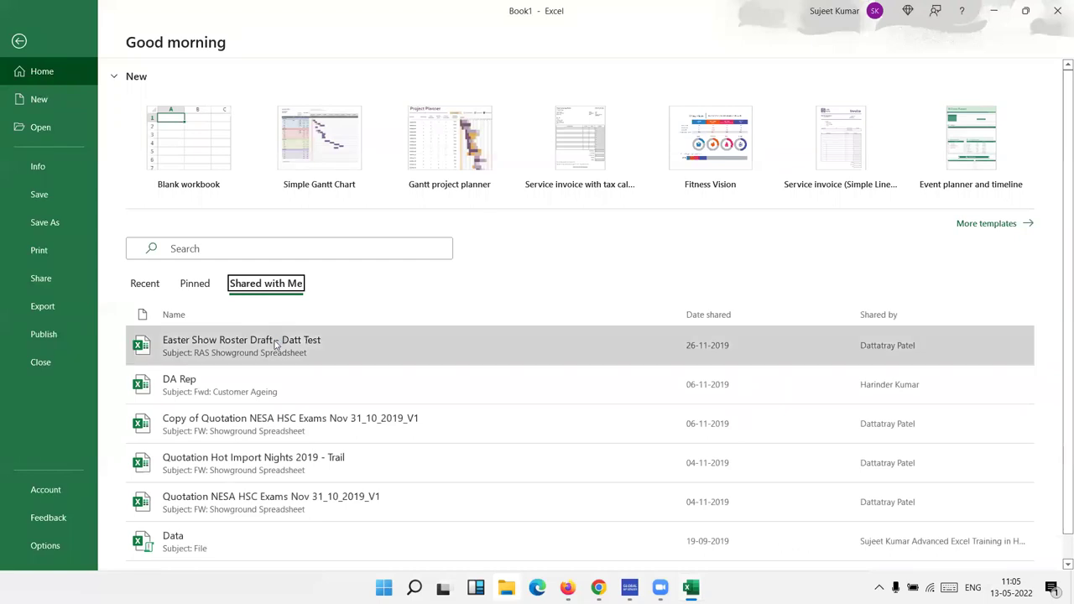
scroll(276, 414, "down", 1)
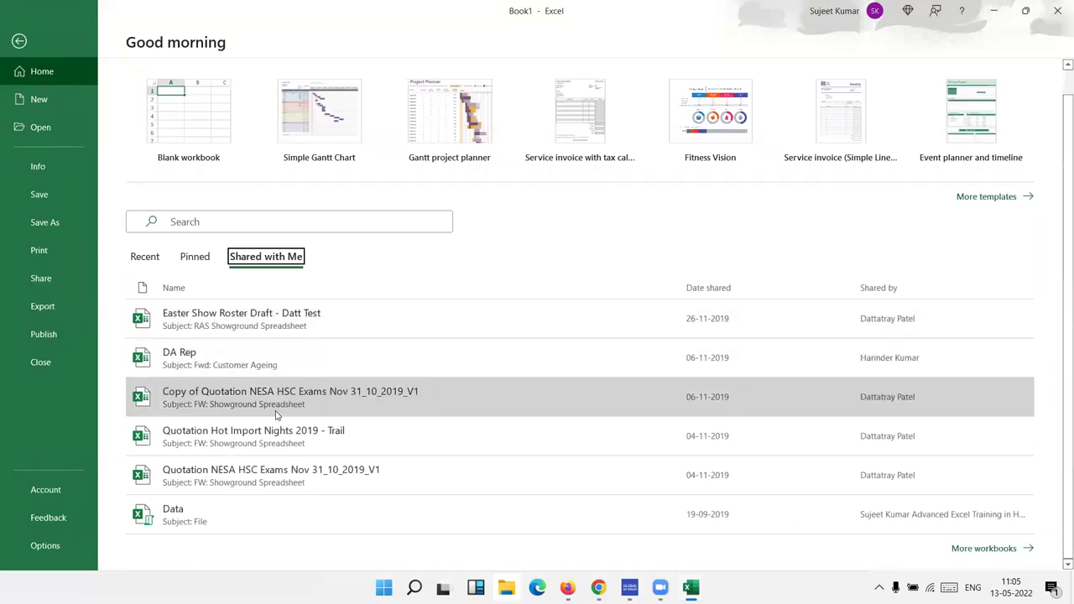
scroll(276, 414, "up", 1)
left_click(209, 289)
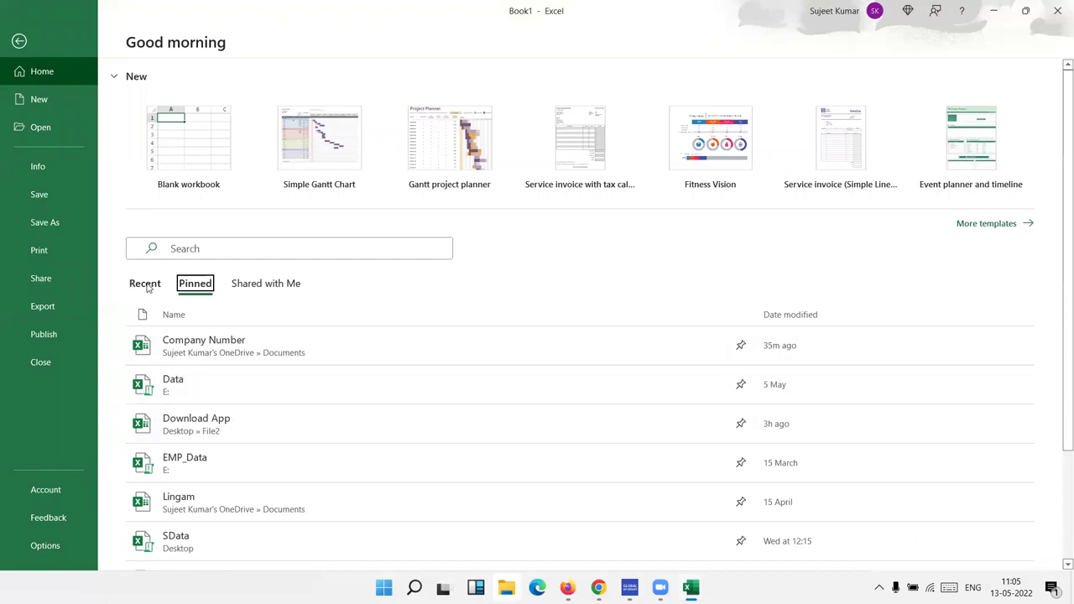
- View the Recent workbooks list, then return to the Pinned workbooks list
left_click(146, 283)
scroll(252, 445, "down", 5)
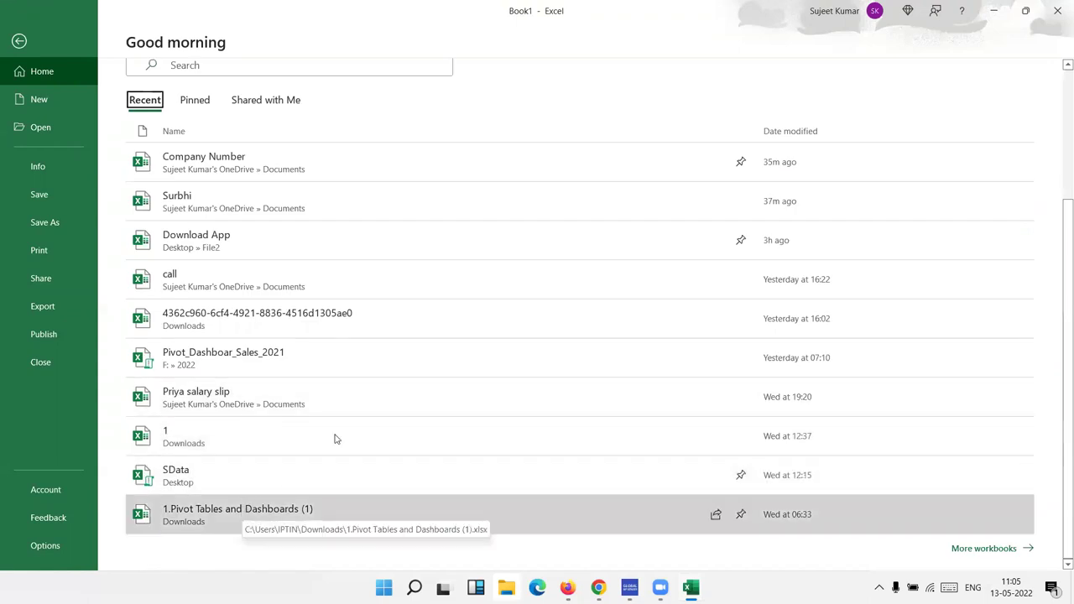
left_click(742, 241)
left_click(214, 101)
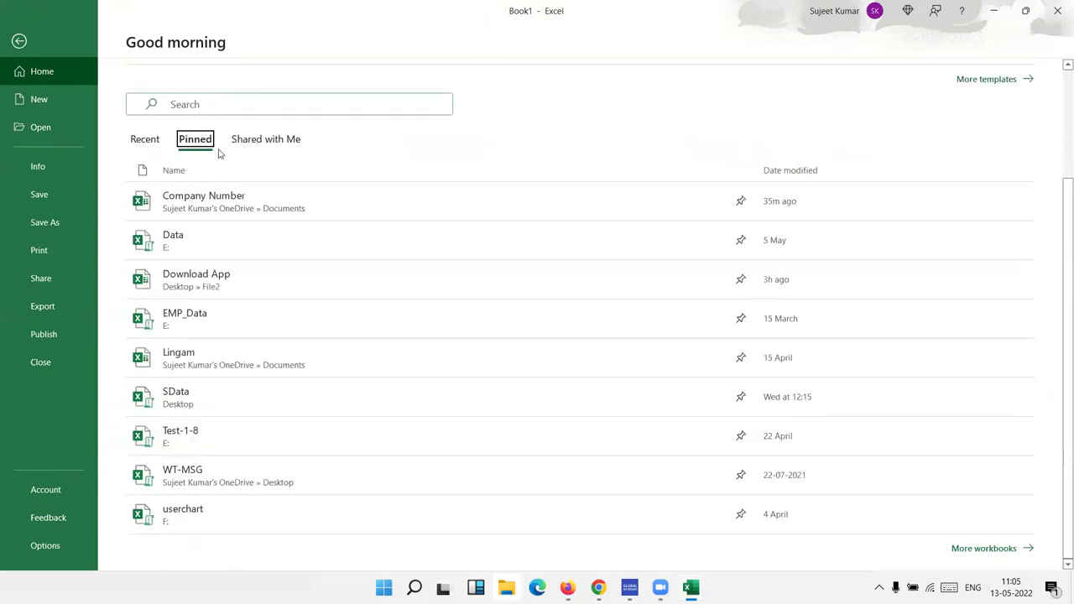
scroll(218, 151, "up", 3)
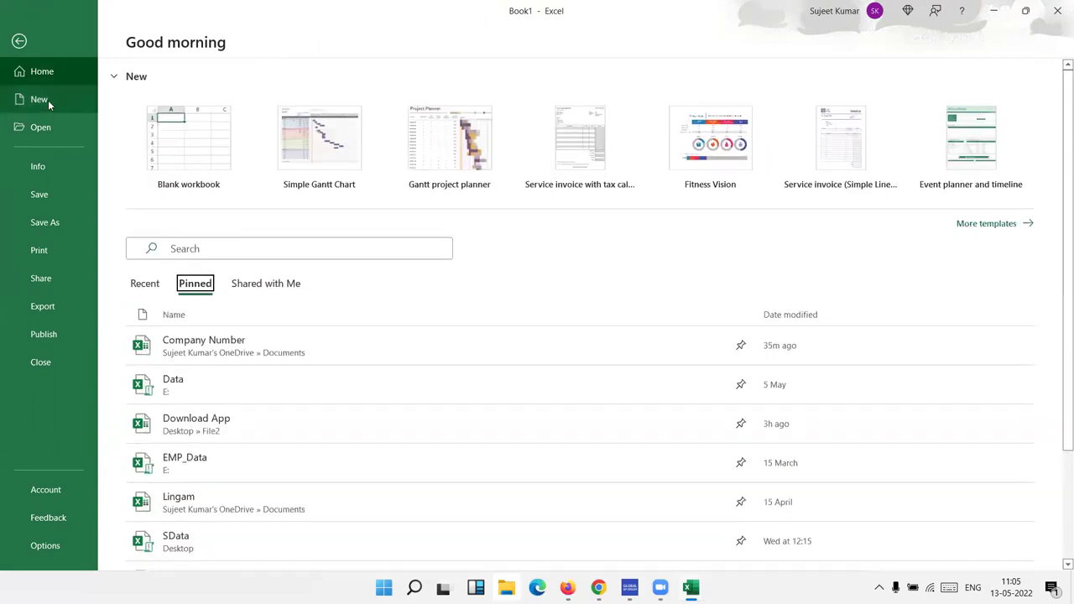
- Scroll the New page's templates, such as Blank workbook and Simple Gantt Chart
left_click(48, 100)
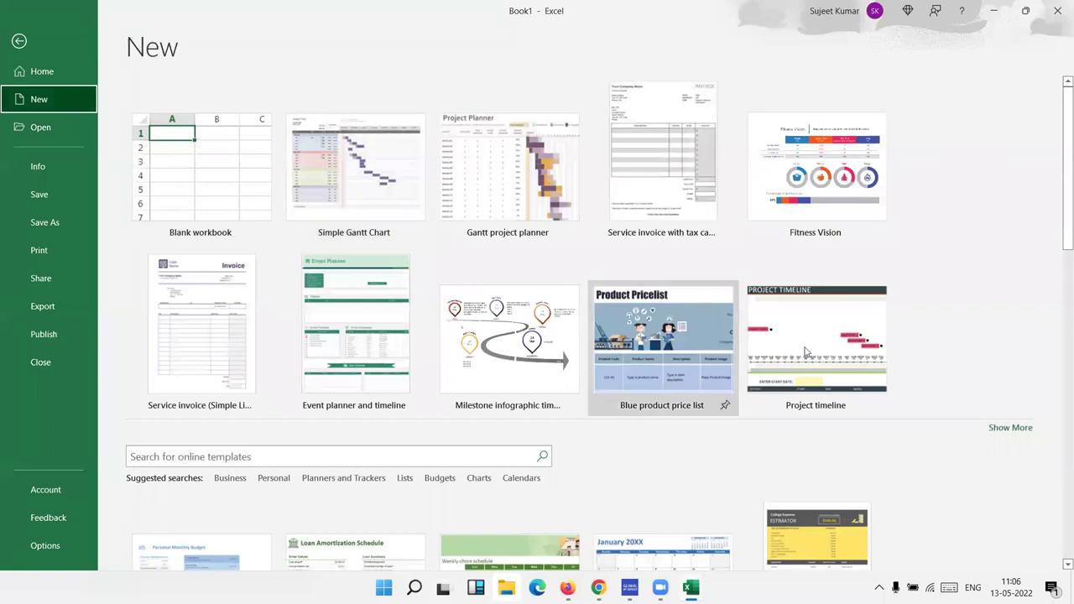
scroll(721, 349, "down", 2)
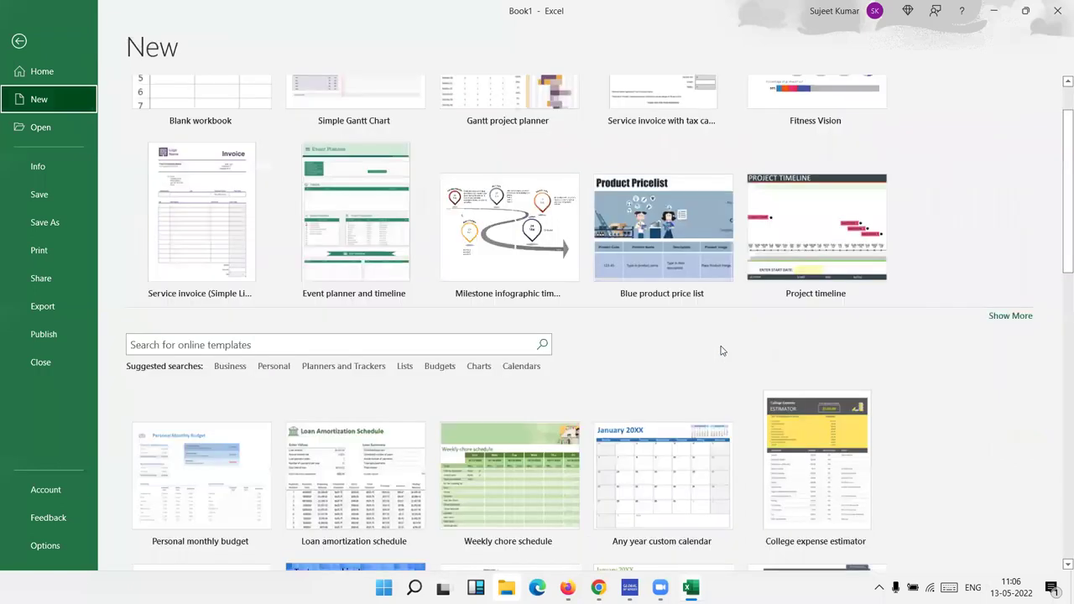
scroll(719, 350, "down", 5)
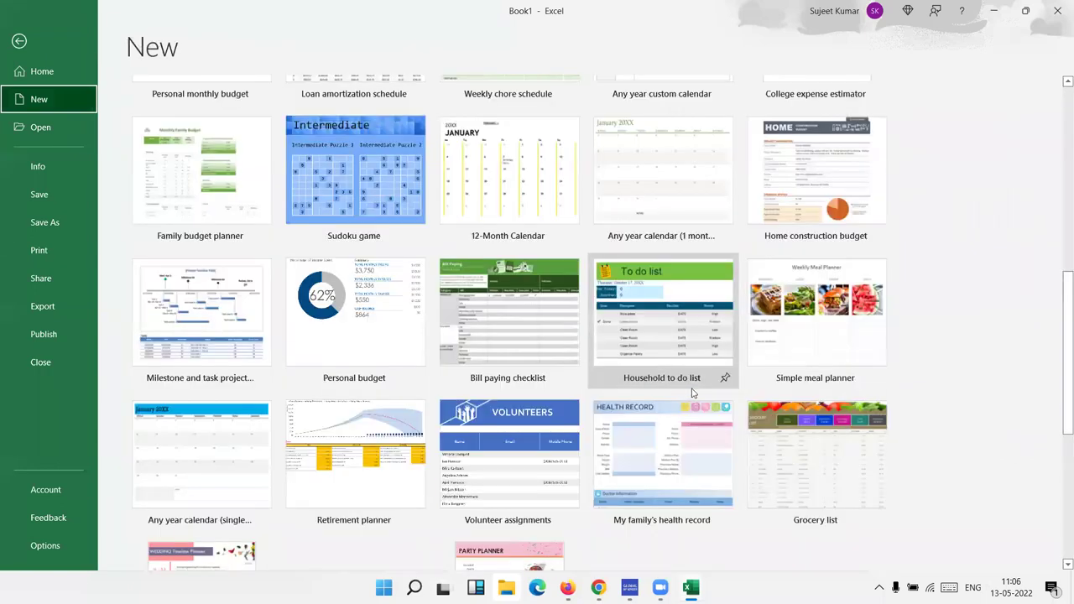
mouse_move(662, 319)
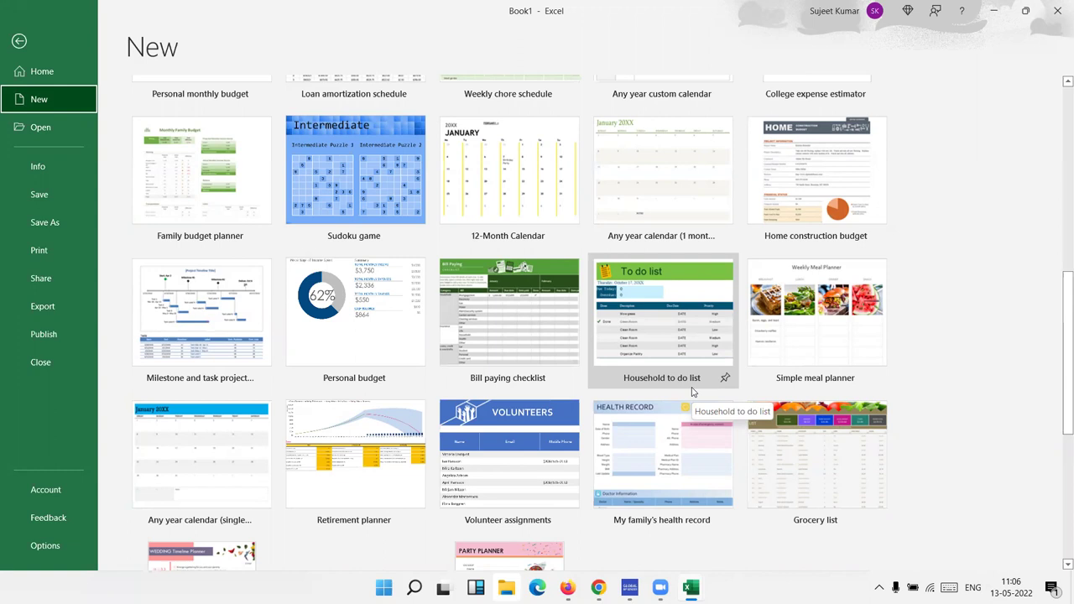
scroll(692, 392, "up", 3)
scroll(692, 392, "up", 3)
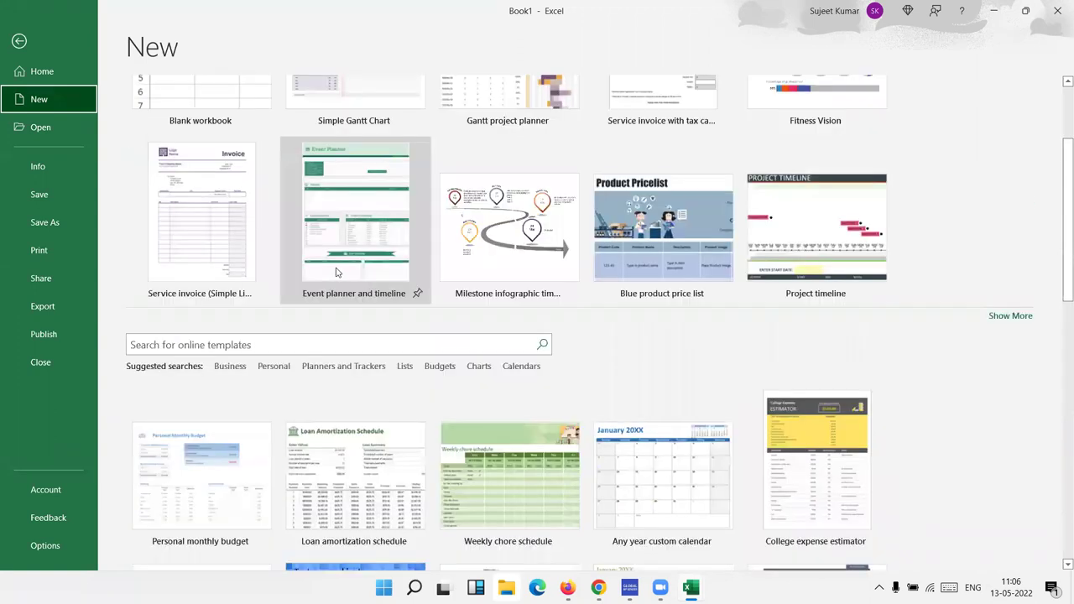
- Search online templates for 'mile', then go back to the template gallery
left_click(300, 344)
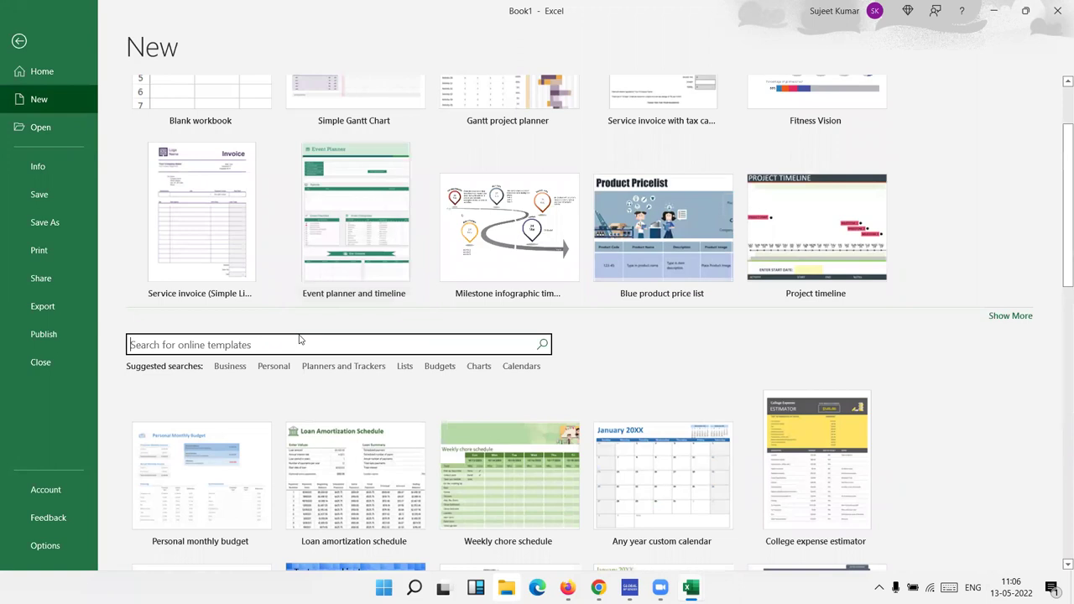
type("mil")
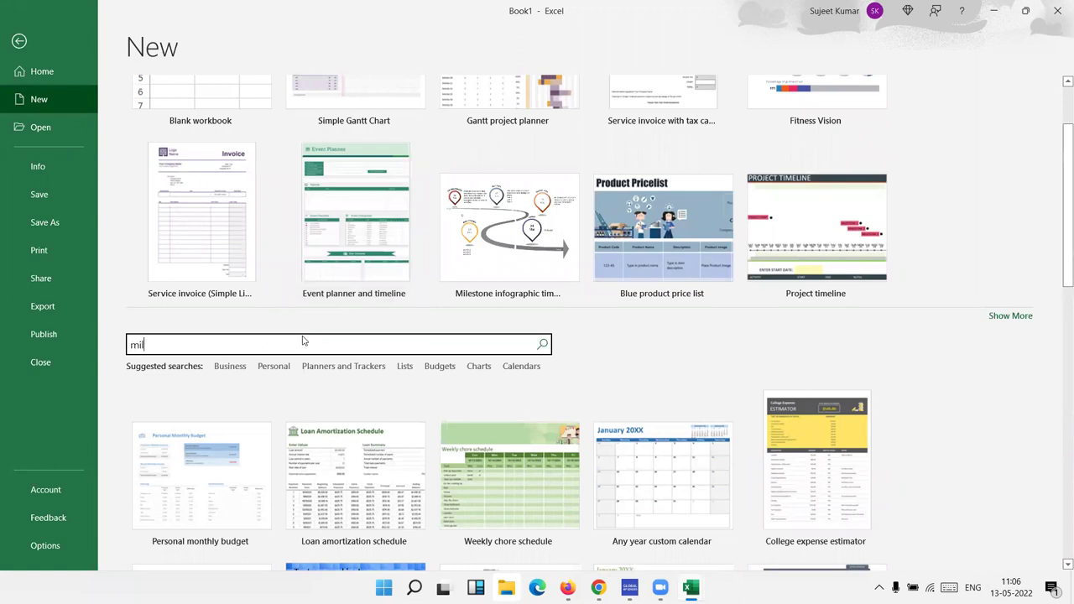
type("e")
key("Return")
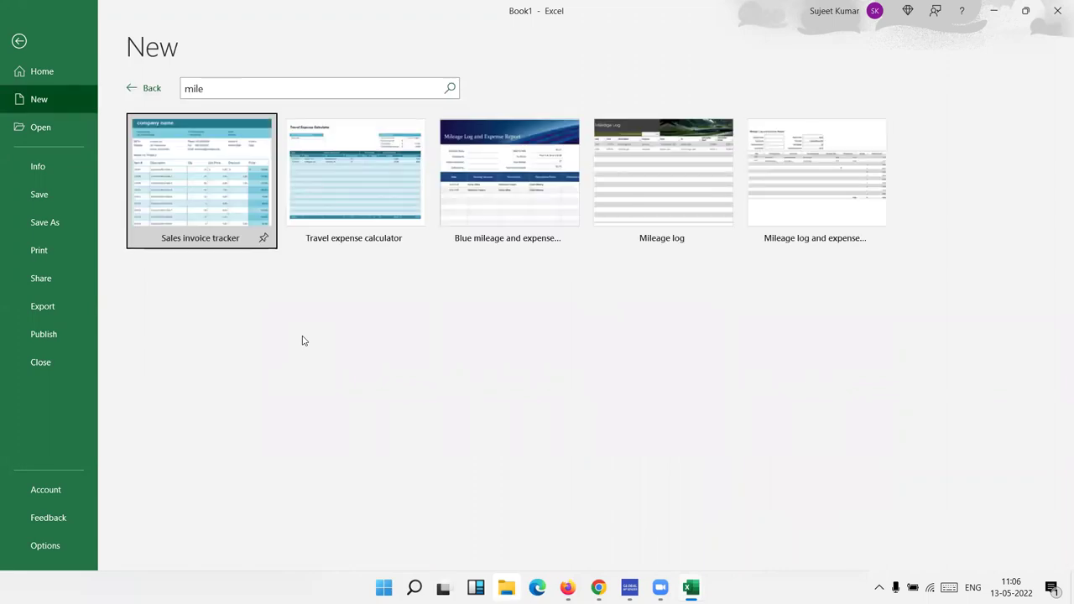
left_click(129, 92)
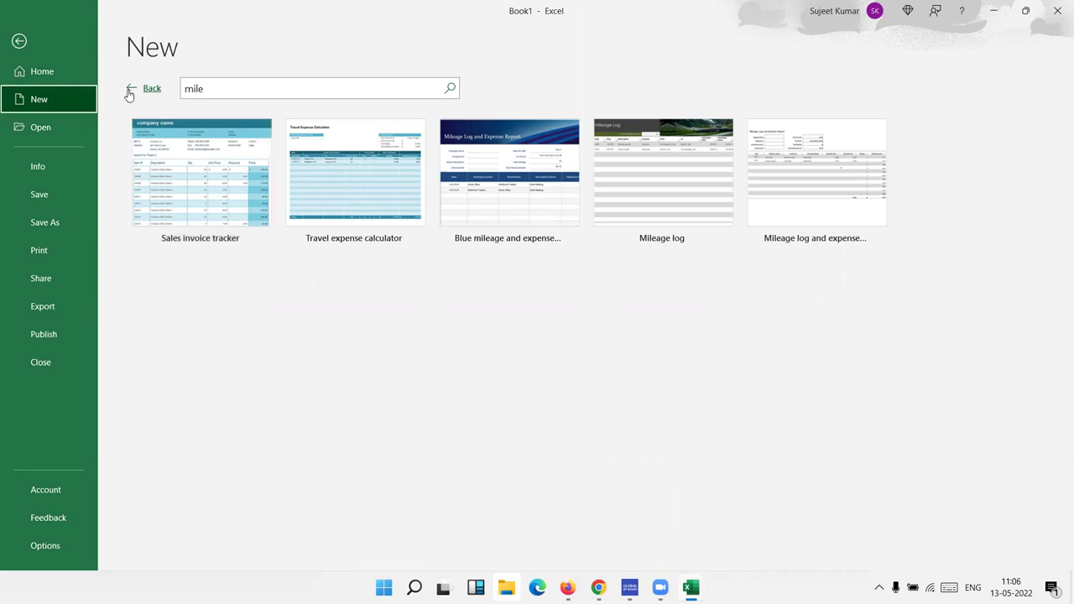
left_click(129, 92)
scroll(174, 151, "down", 3)
scroll(174, 151, "down", 1)
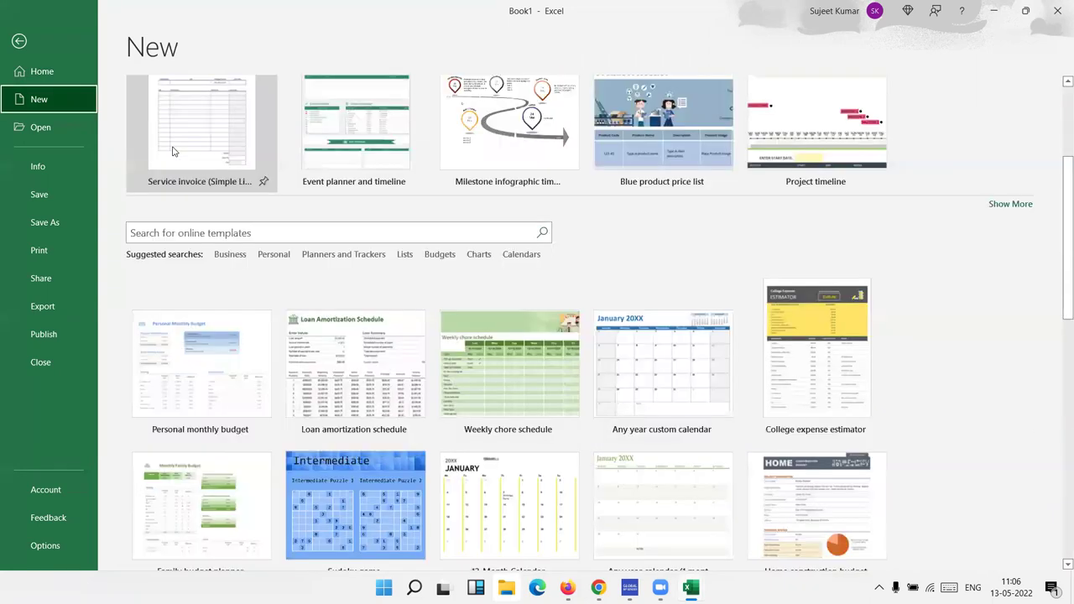
scroll(173, 151, "down", 3)
scroll(174, 151, "down", 3)
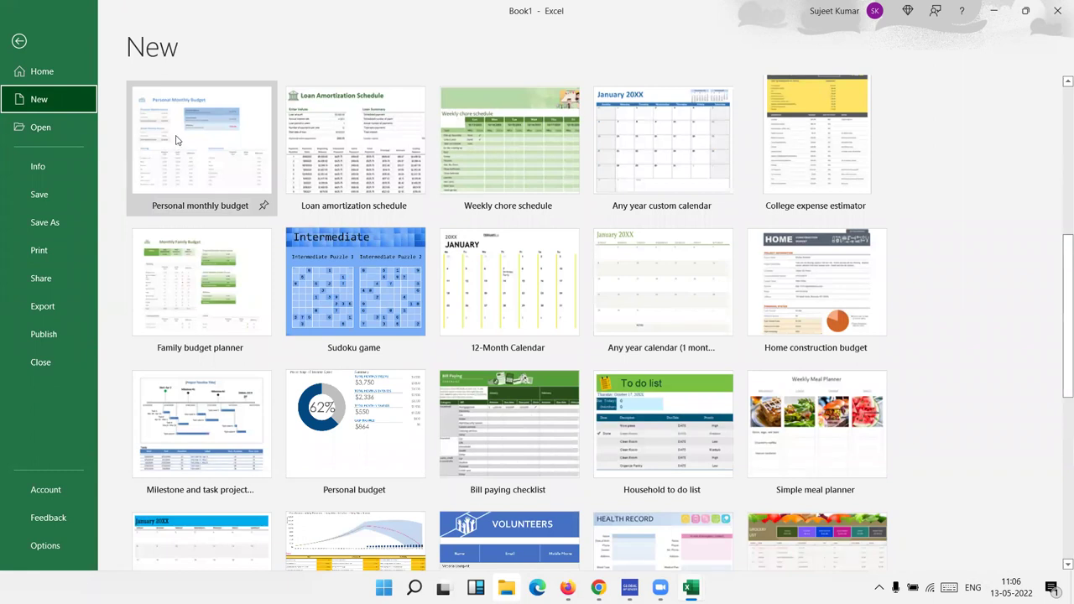
scroll(174, 151, "up", 3)
scroll(194, 96, "up", 1)
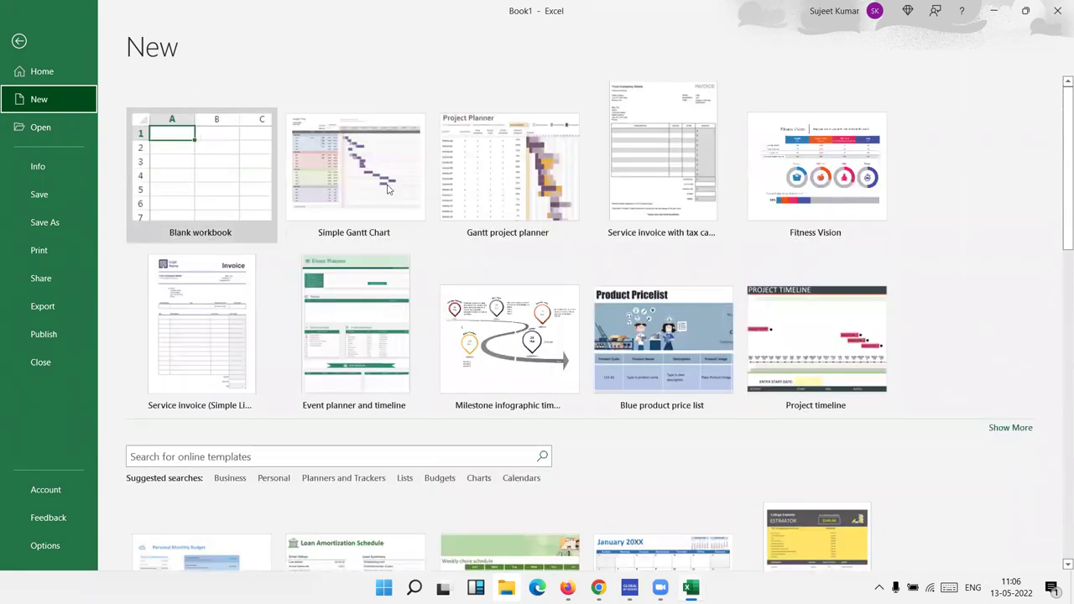
- Search online templates for 'mil', then refine the search term to 'mils'
left_click(150, 456)
type("mil")
key("Return")
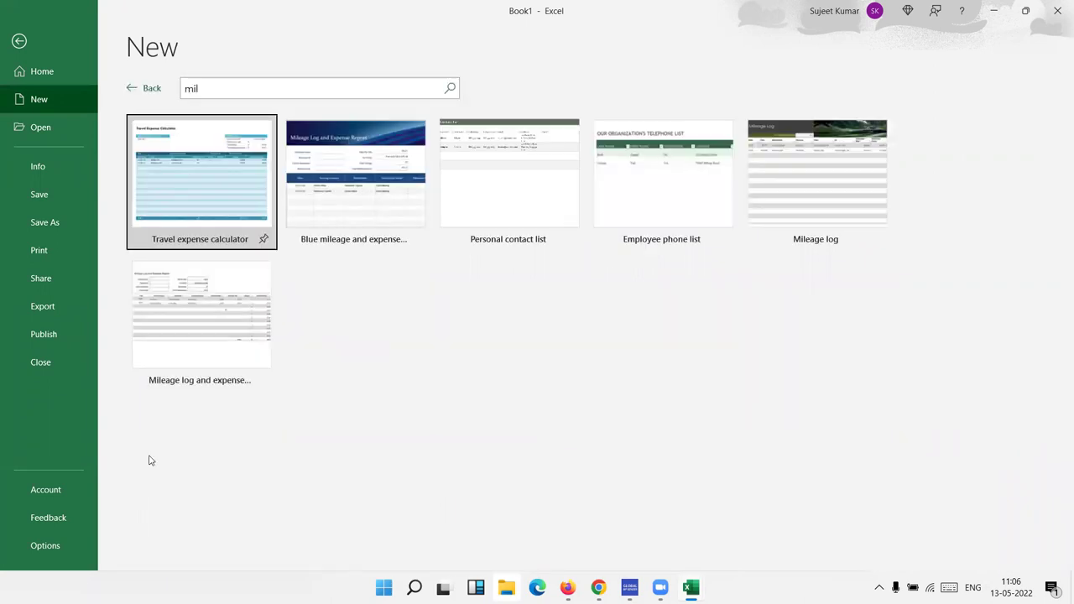
left_click(225, 87)
left_click(225, 87)
type("s")
key("Return")
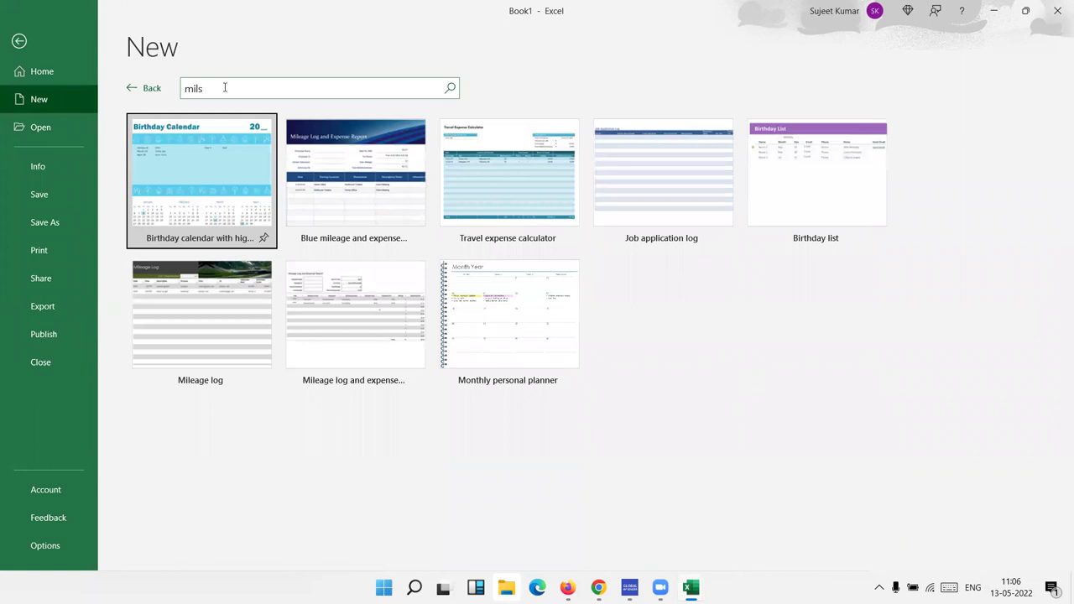
- Pick 'Milestone and task project timeline' in the New gallery and create a workbook from it
key("Escape")
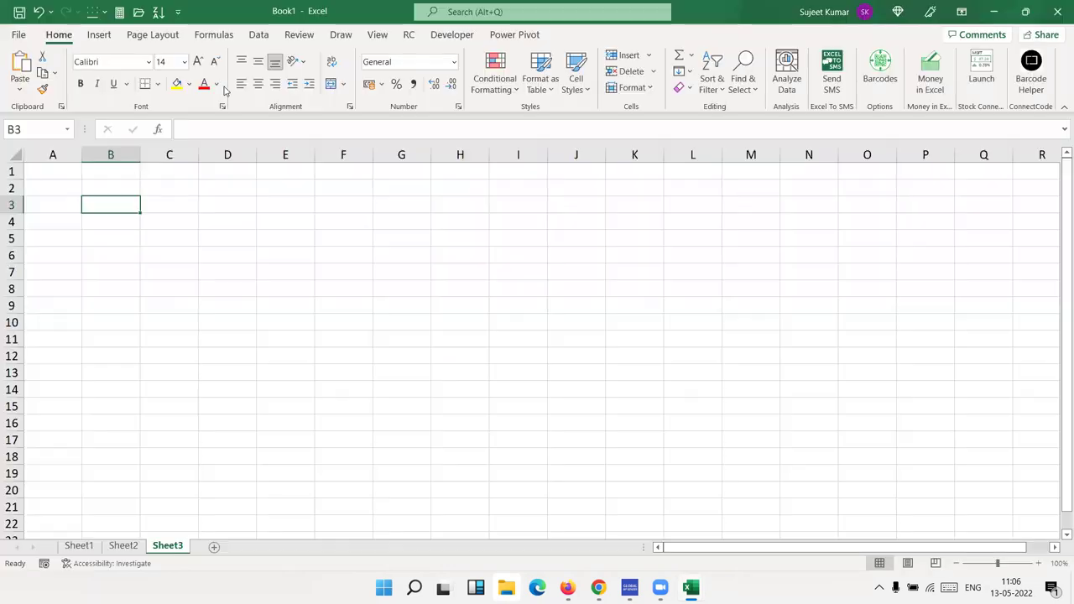
left_click(18, 34)
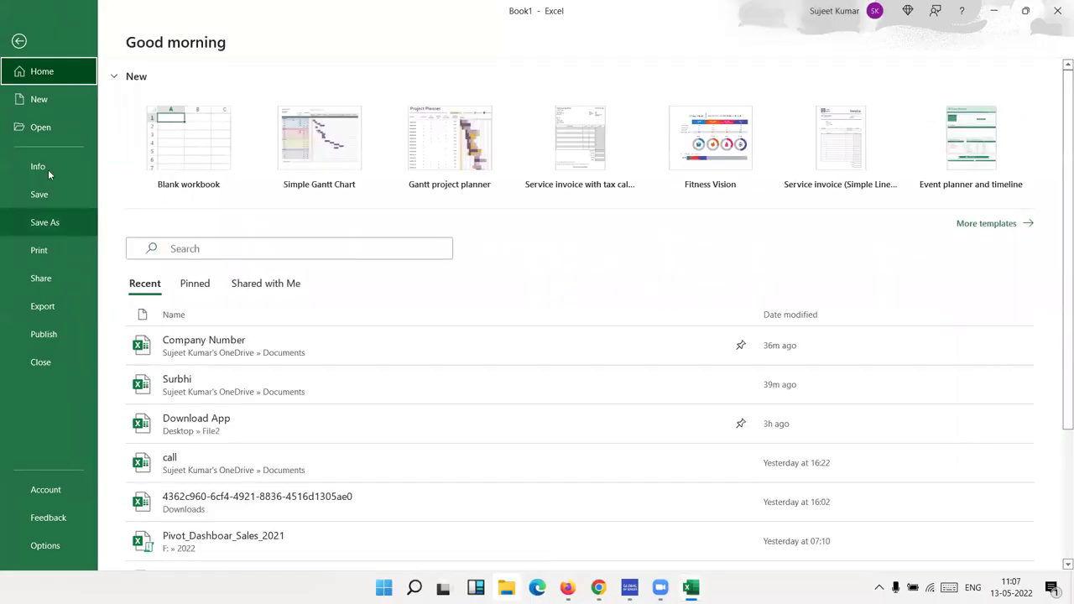
left_click(46, 174)
left_click(39, 99)
scroll(197, 317, "down", 4)
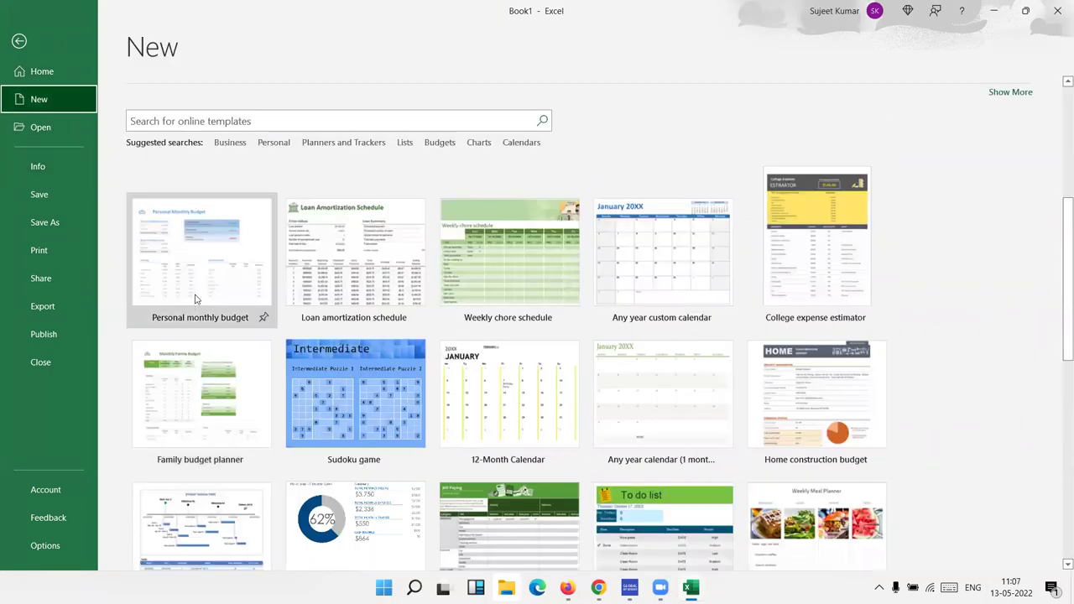
scroll(197, 310, "down", 3)
left_click(198, 446)
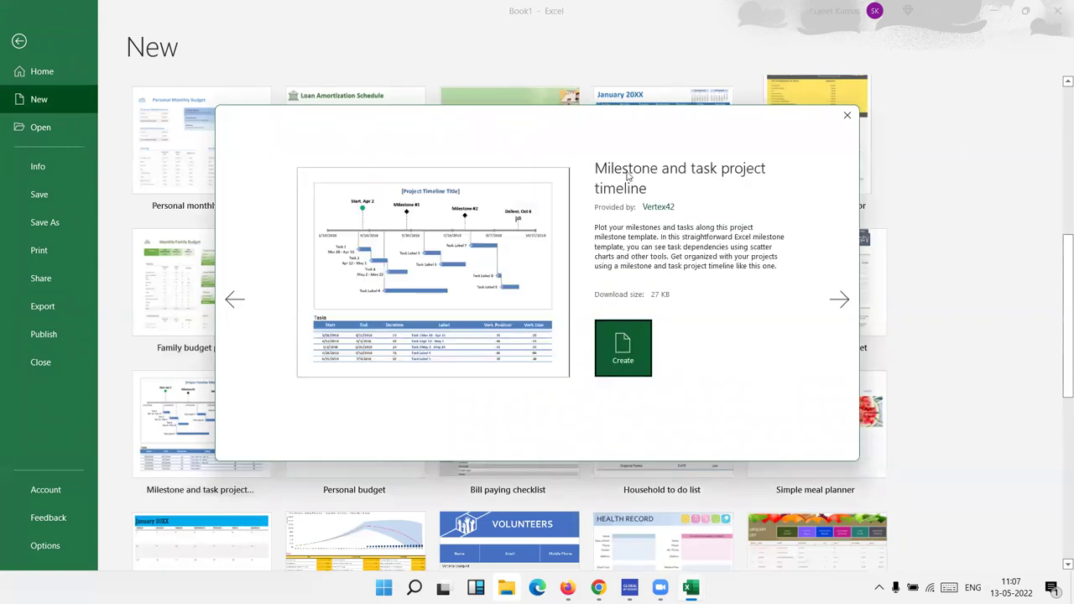
left_click(609, 352)
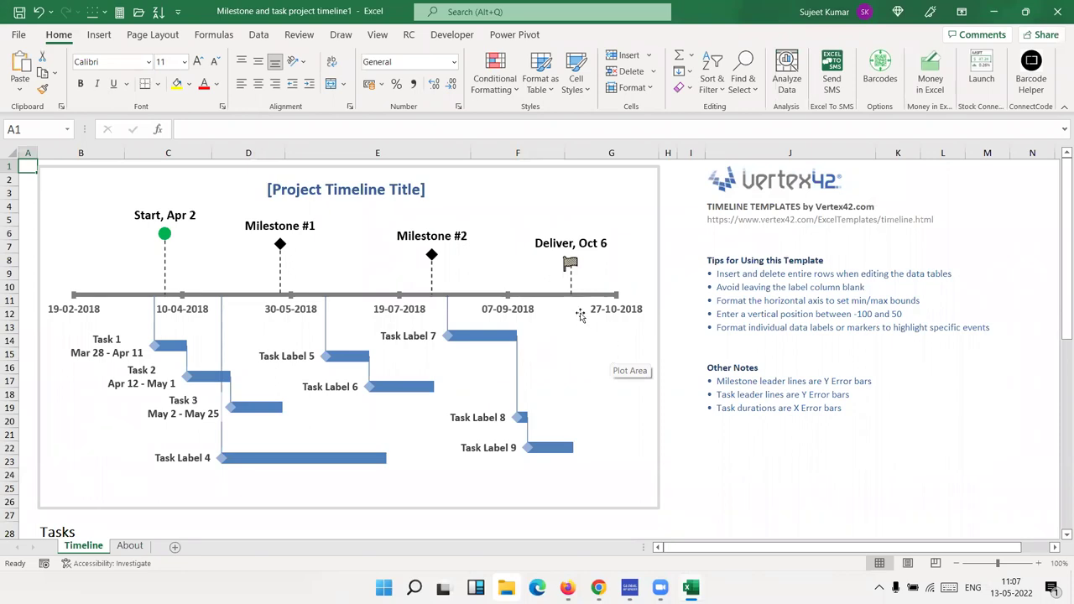
scroll(308, 477, "down", 7)
scroll(307, 476, "up", 5)
scroll(249, 499, "down", 5)
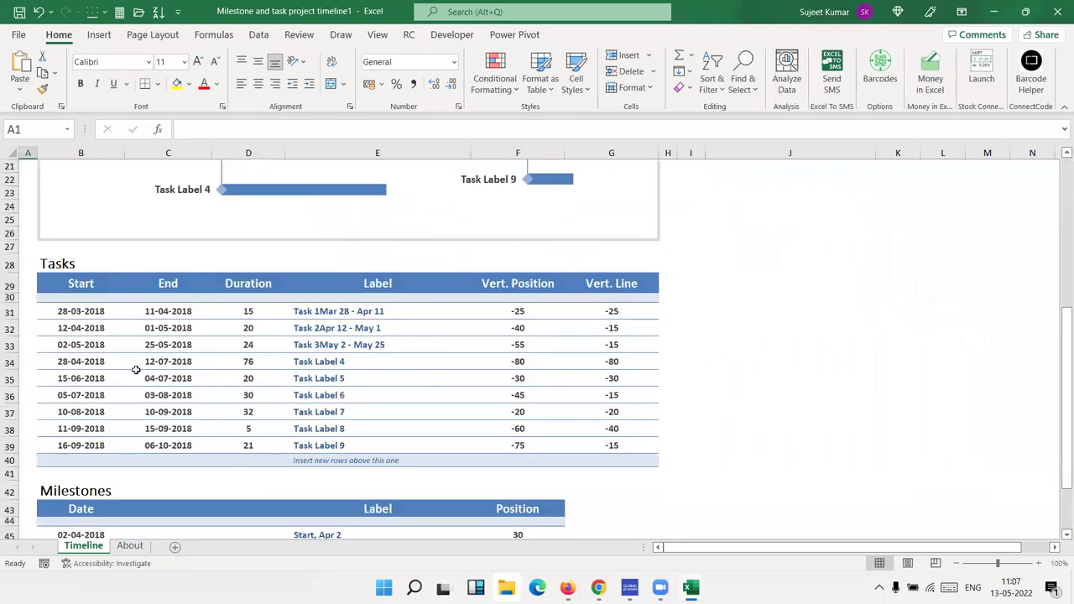
left_click(67, 311)
left_click(215, 318)
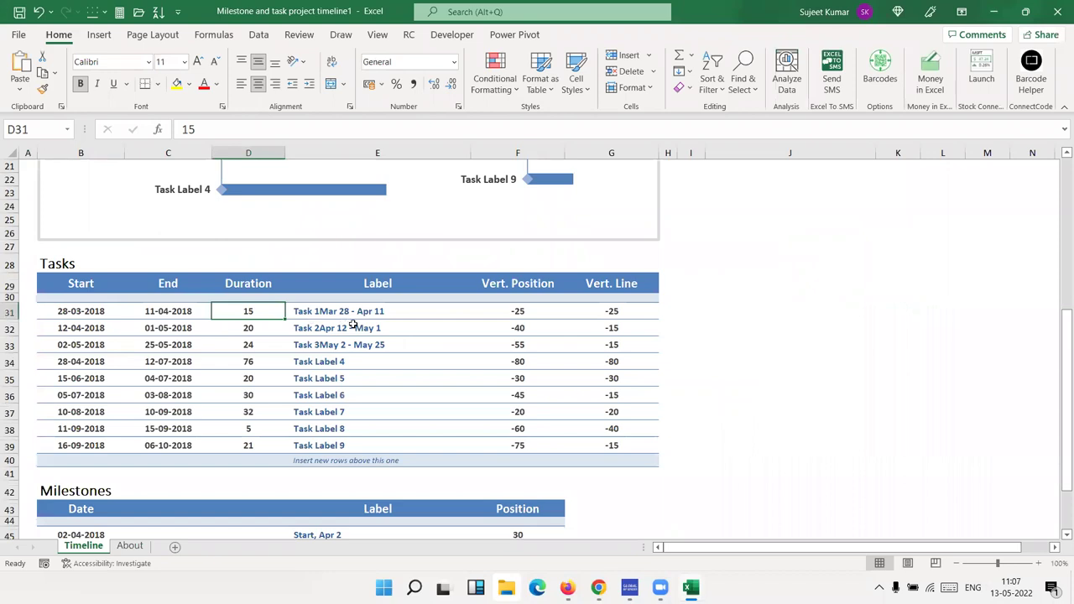
left_click(353, 327)
left_click(530, 332)
left_click(606, 315)
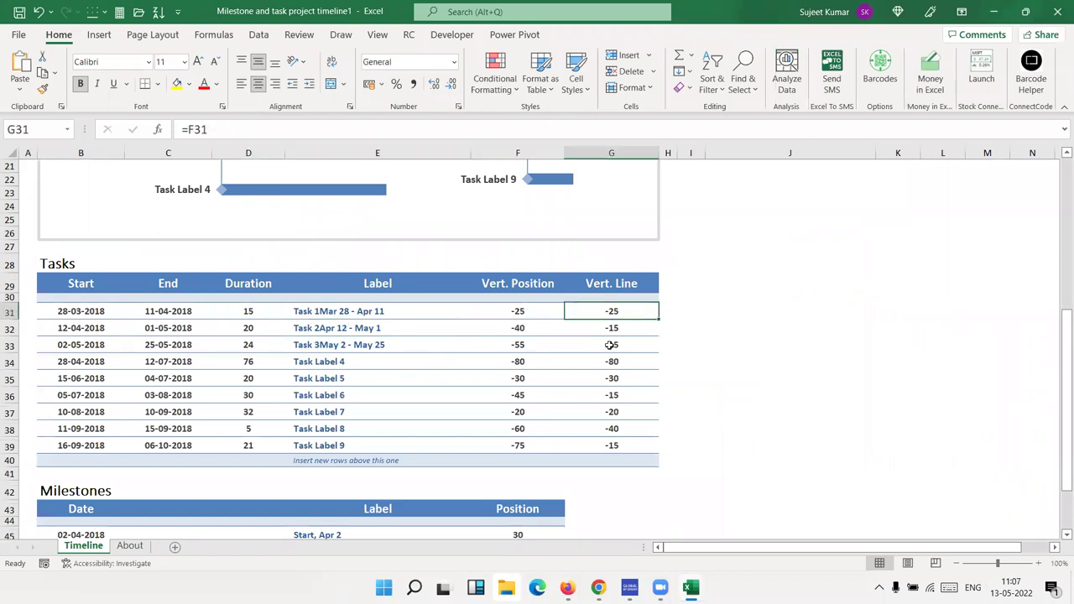
scroll(571, 342, "up", 5)
scroll(564, 340, "down", 3)
scroll(564, 342, "up", 3)
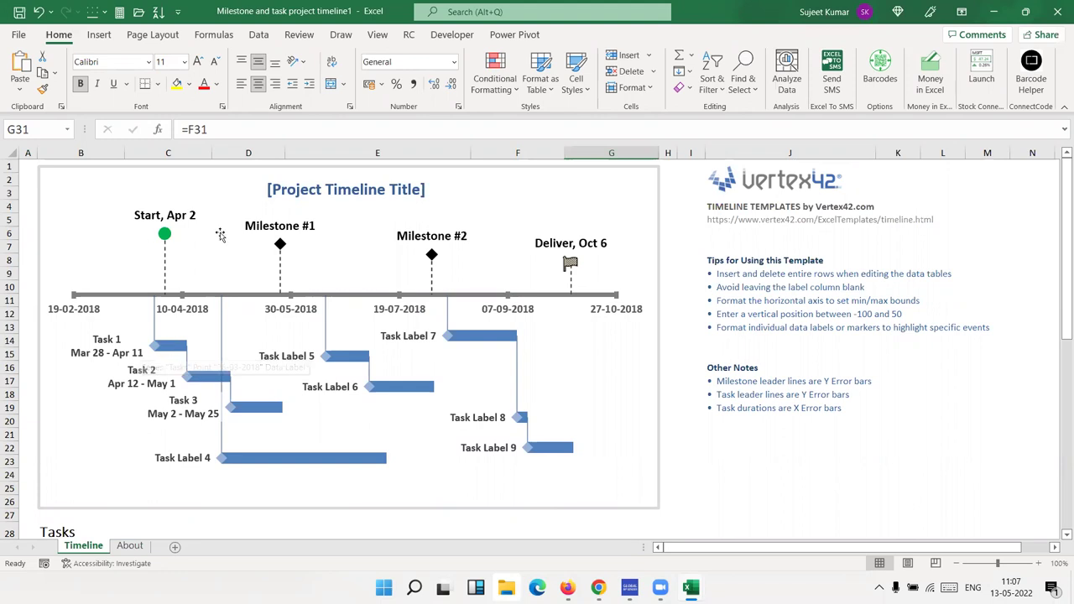
left_click(164, 236)
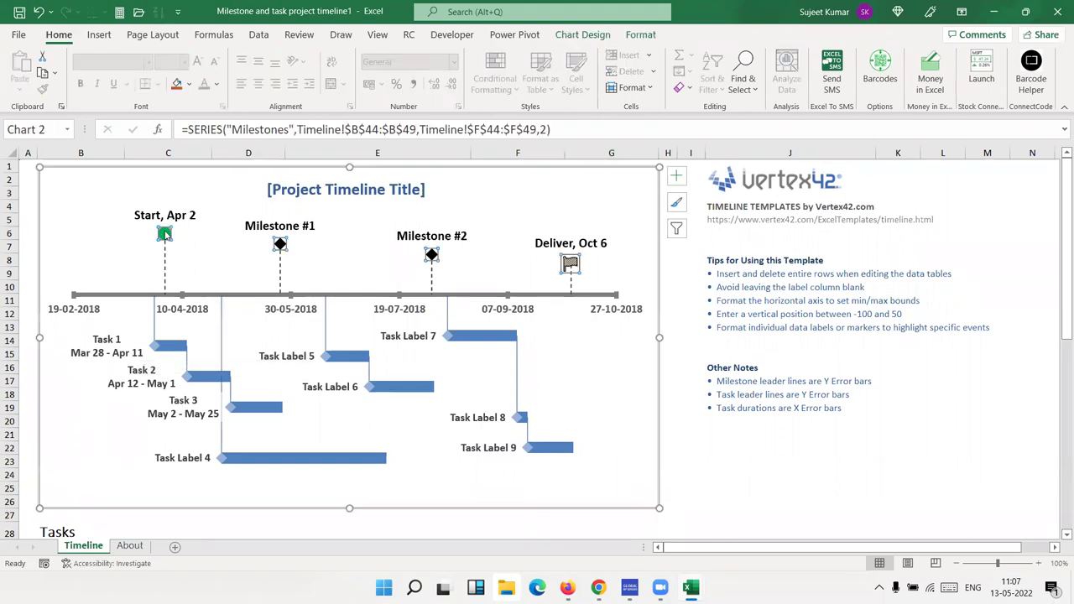
left_click(164, 235)
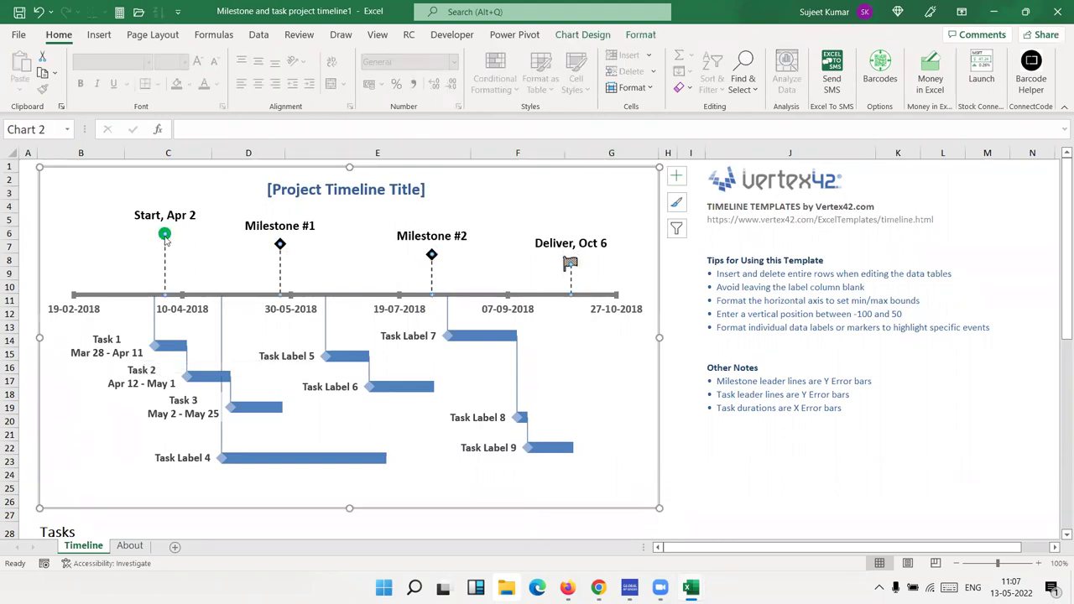
left_click(164, 236)
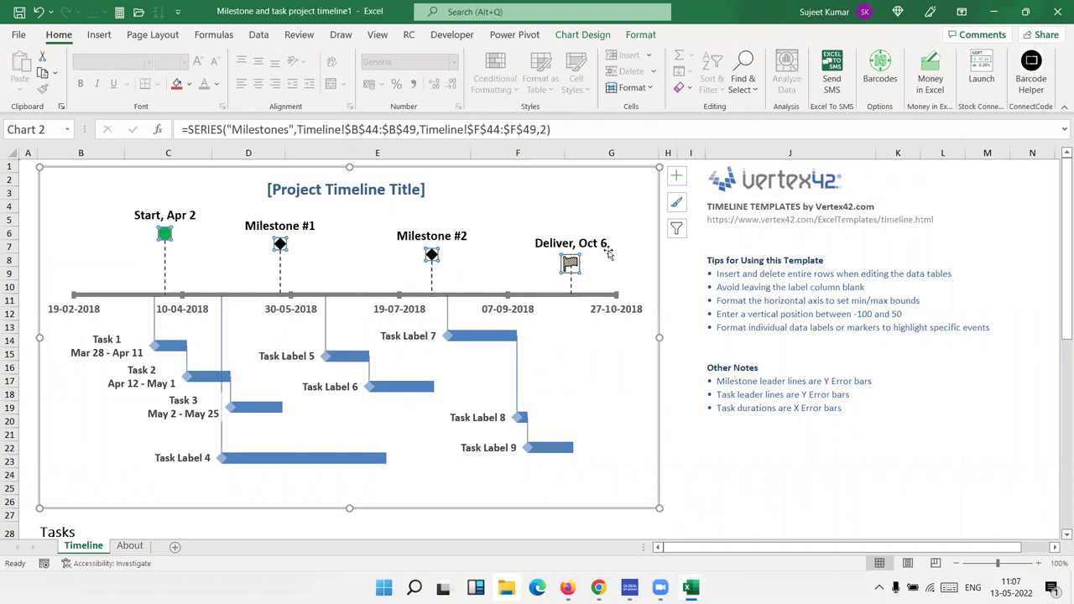
left_click(575, 264)
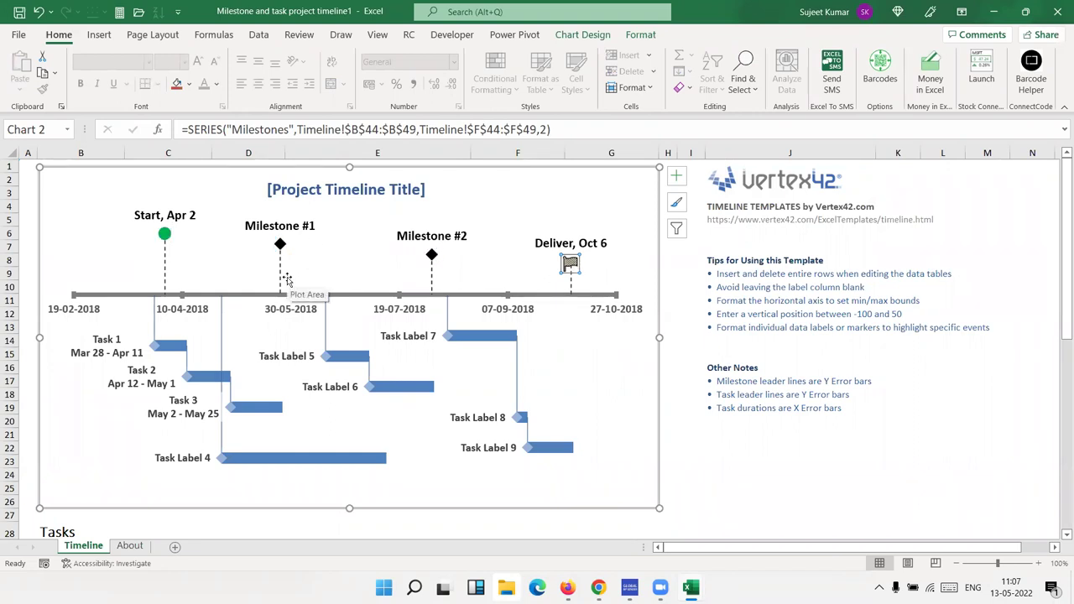
scroll(286, 279, "down", 12)
scroll(286, 279, "up", 3)
scroll(287, 279, "up", 8)
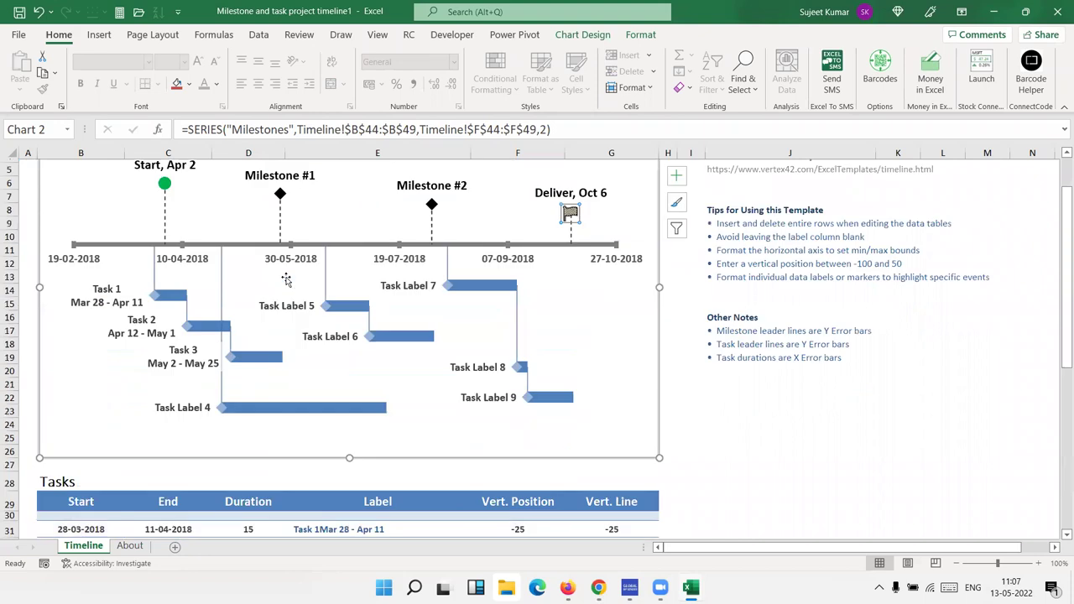
scroll(286, 278, "up", 2)
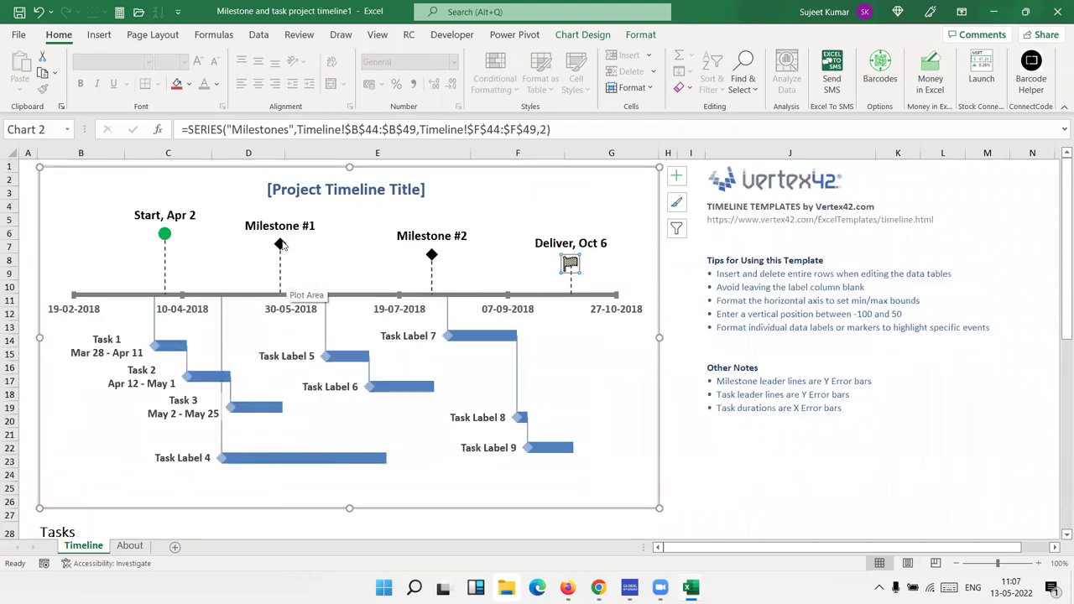
left_click(130, 546)
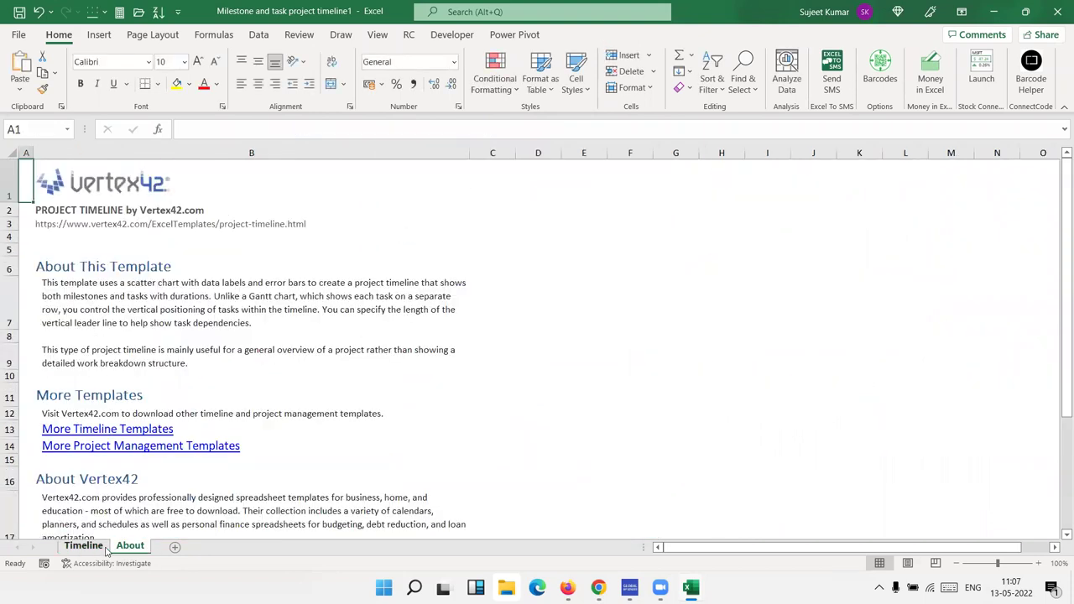
scroll(223, 344, "down", 7)
scroll(223, 344, "up", 7)
left_click(84, 546)
left_click(719, 465)
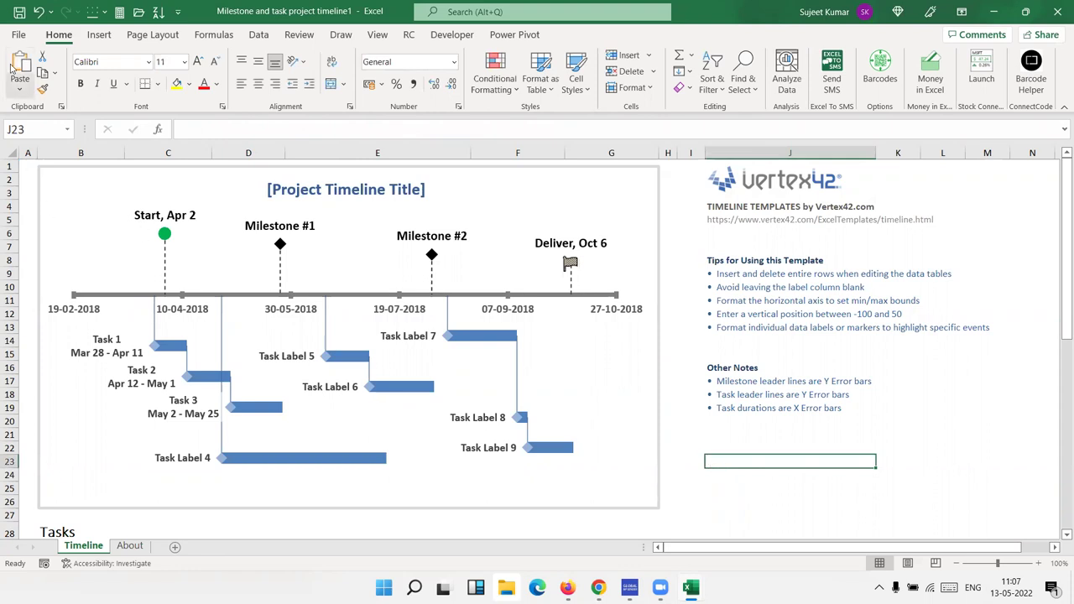
left_click(12, 37)
left_click(35, 99)
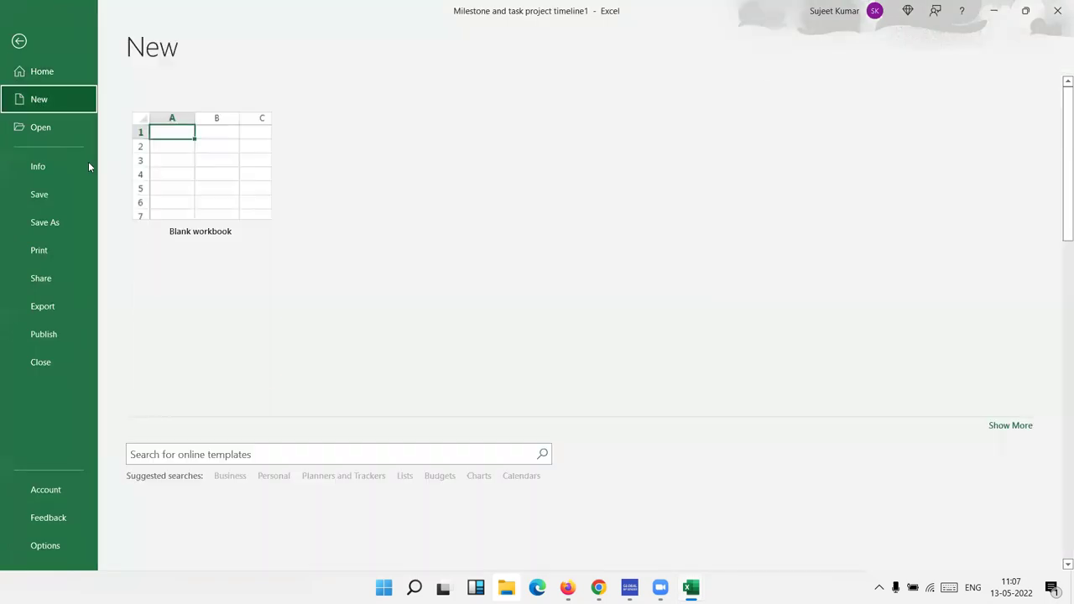
left_click(235, 457)
type("bill")
key("Return")
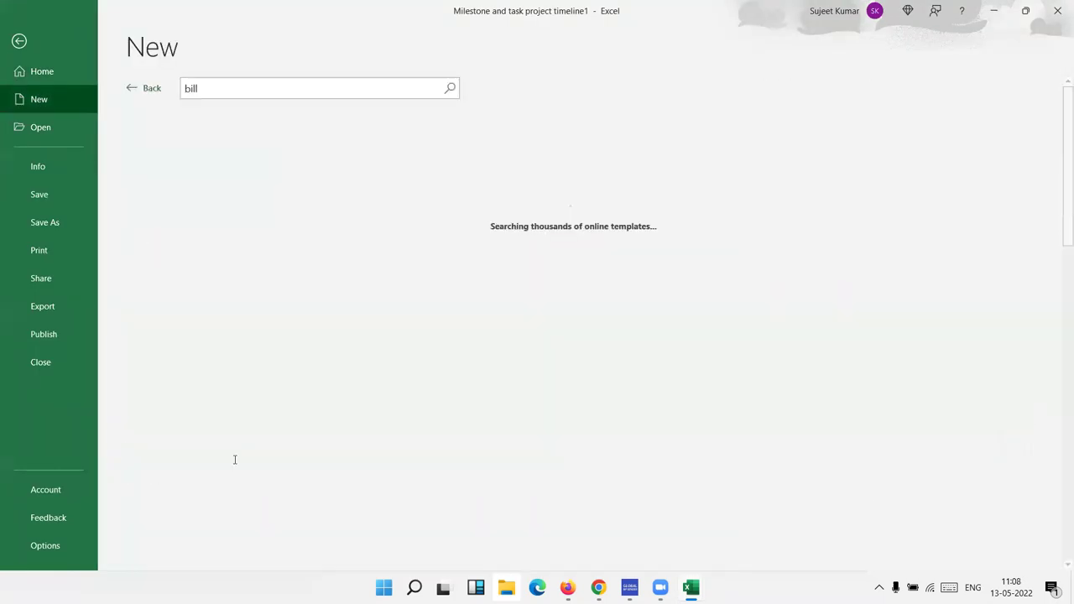
mouse_move(355, 346)
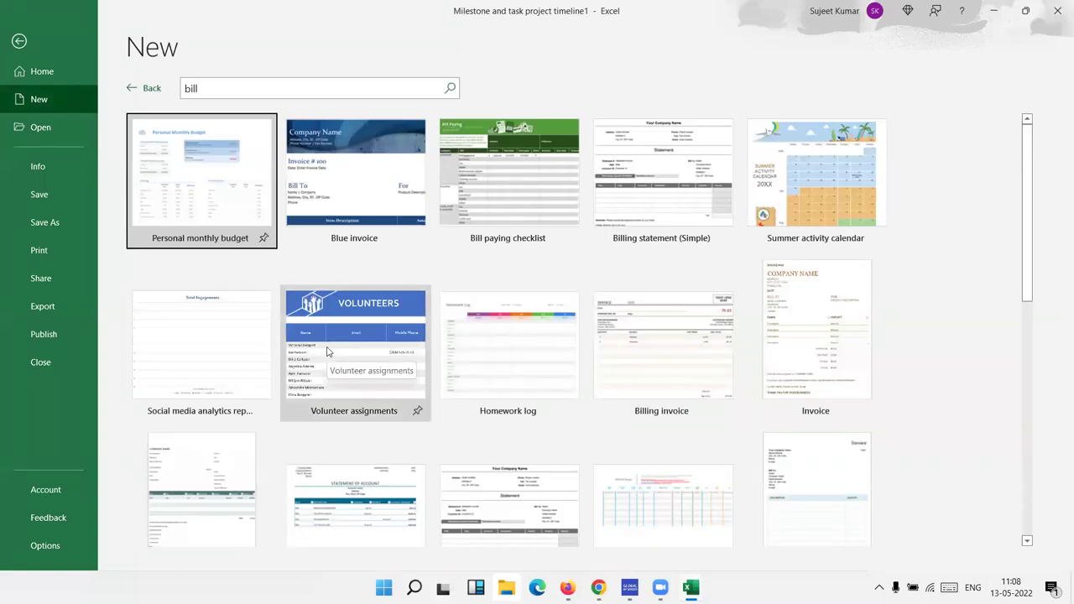
key("Escape")
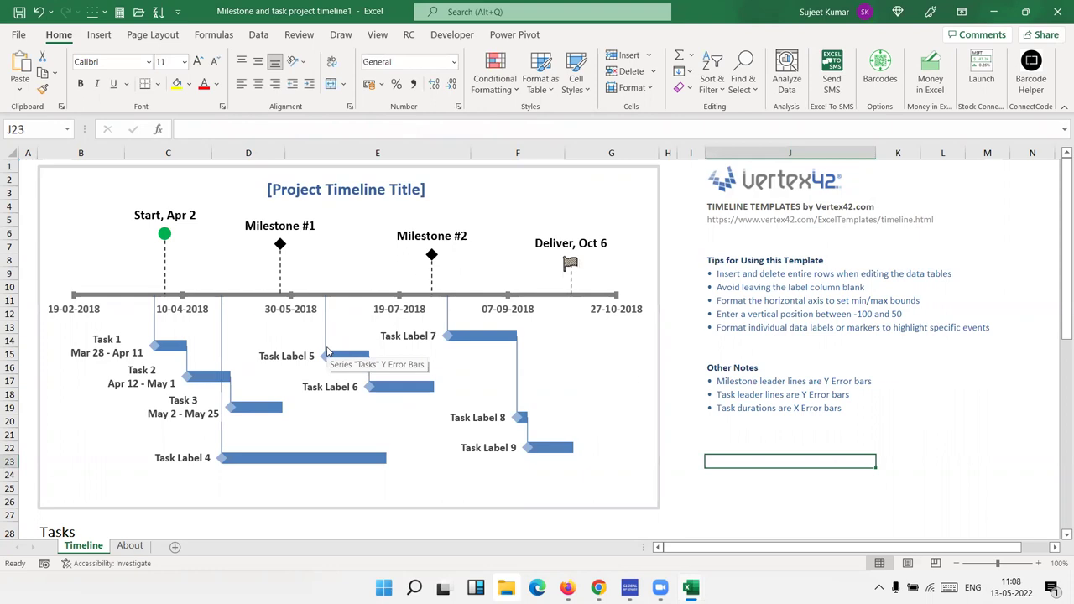
left_click(13, 37)
left_click(53, 222)
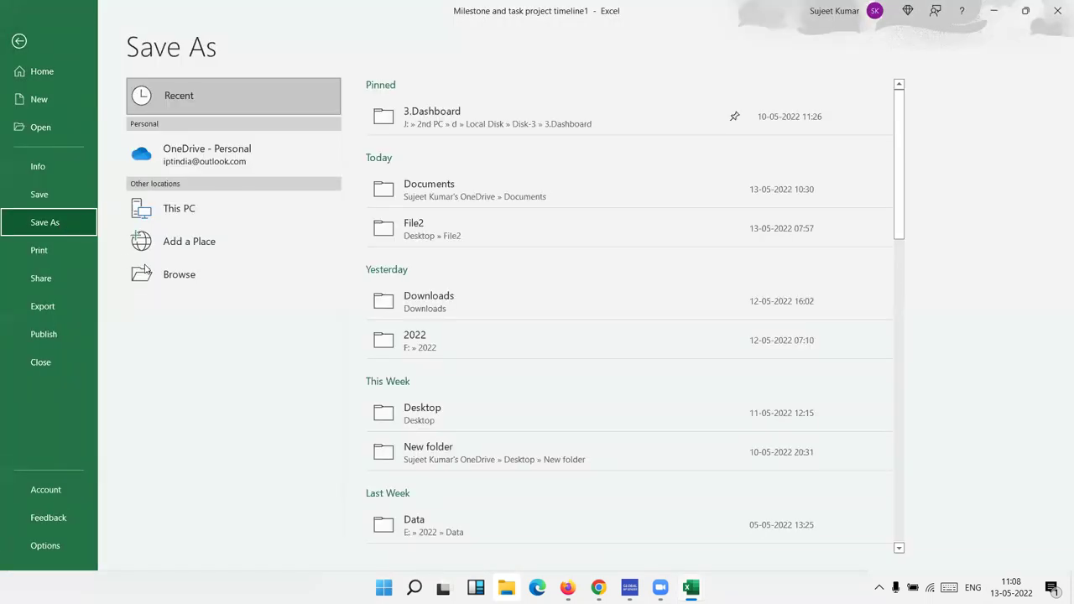
left_click(145, 270)
left_click(178, 268)
left_click(180, 254)
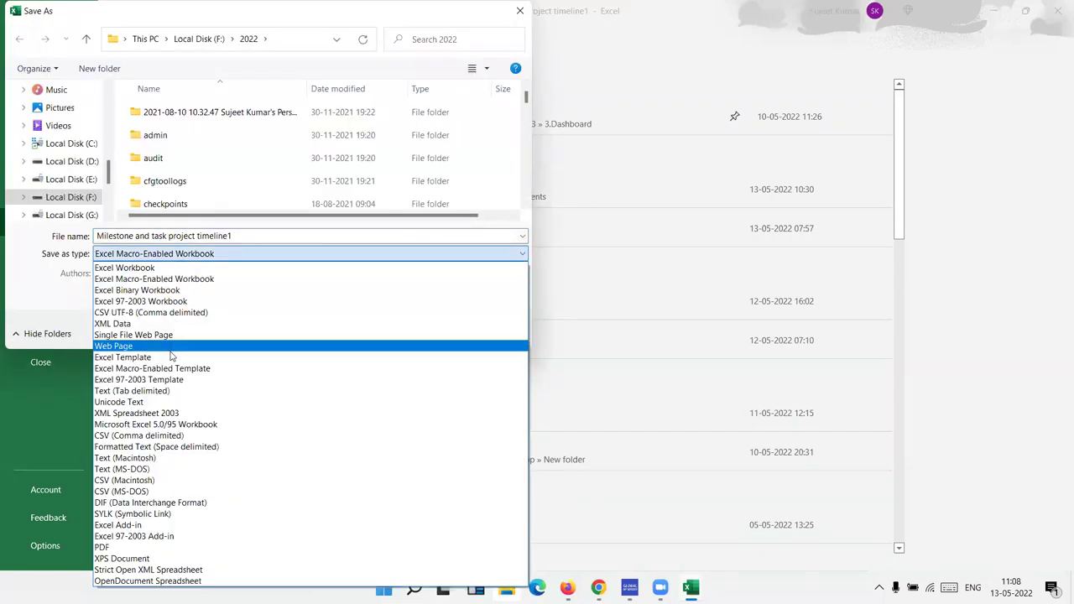
left_click(174, 345)
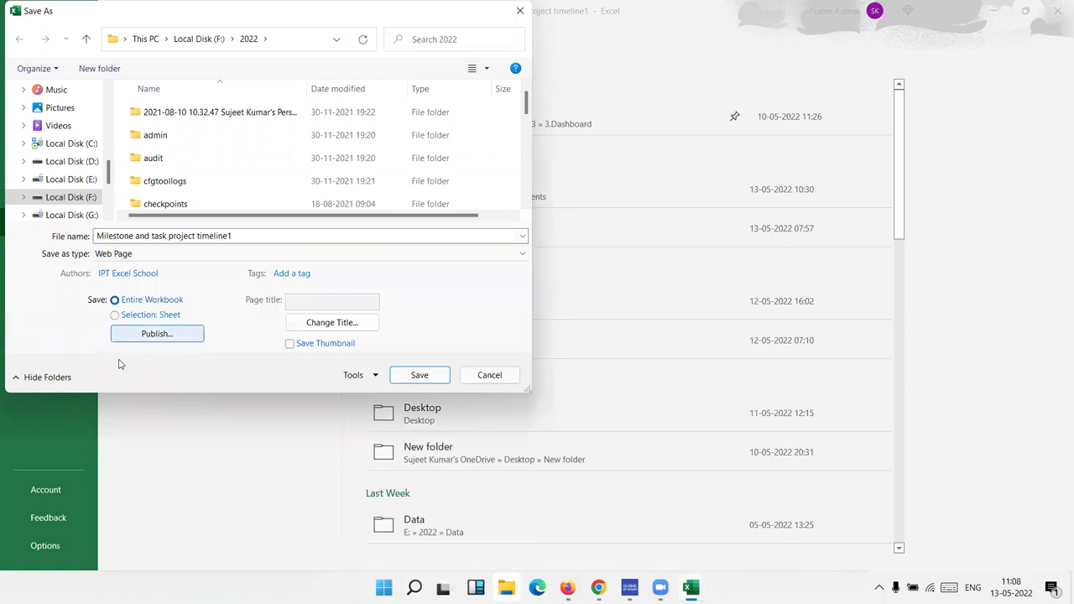
left_click(157, 254)
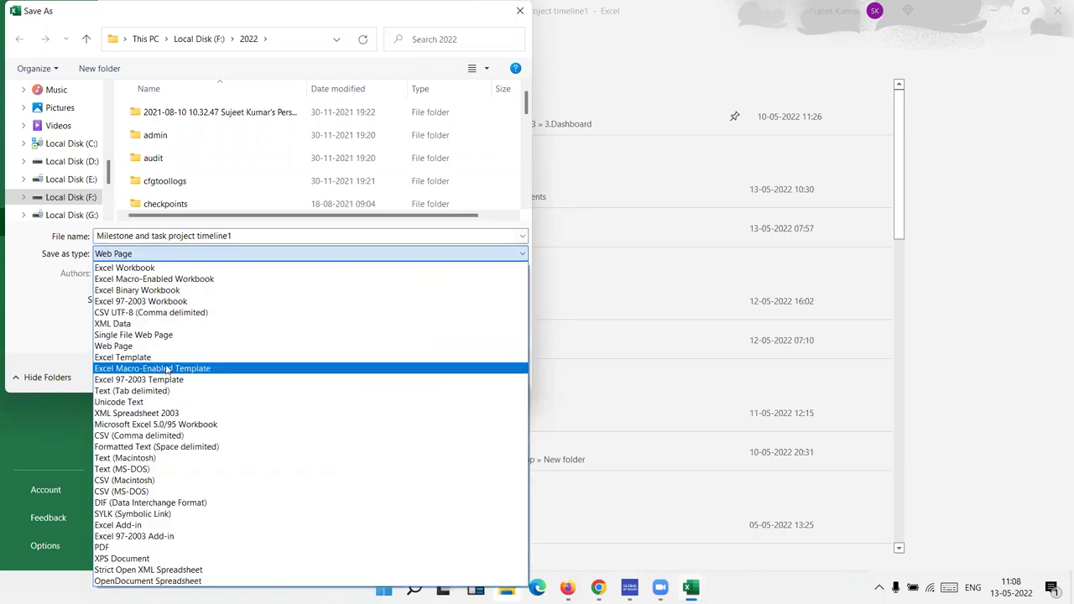
left_click(166, 361)
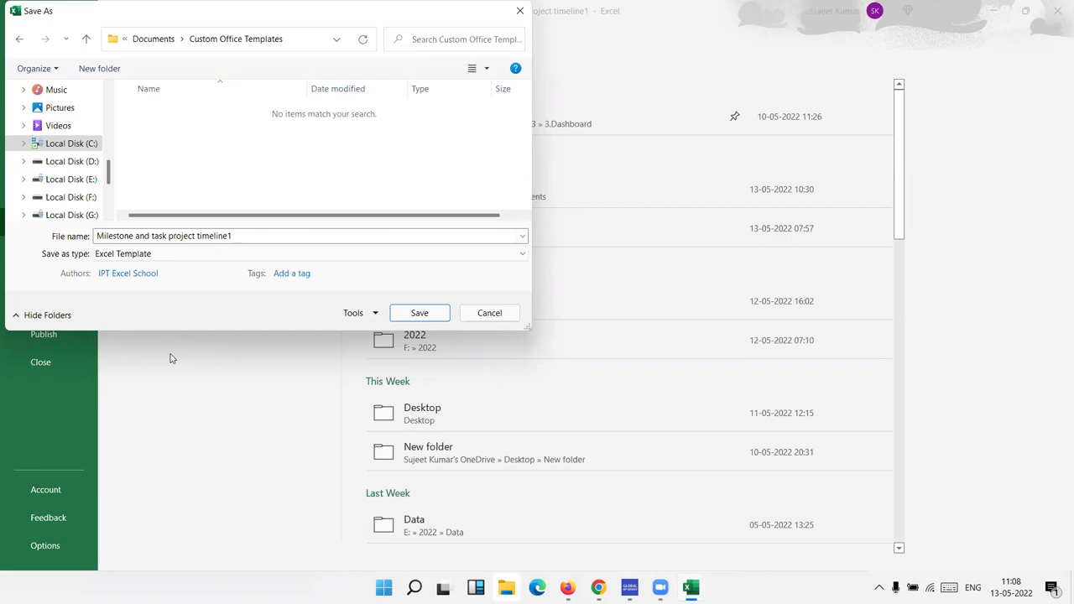
key("Escape")
key("Escape")
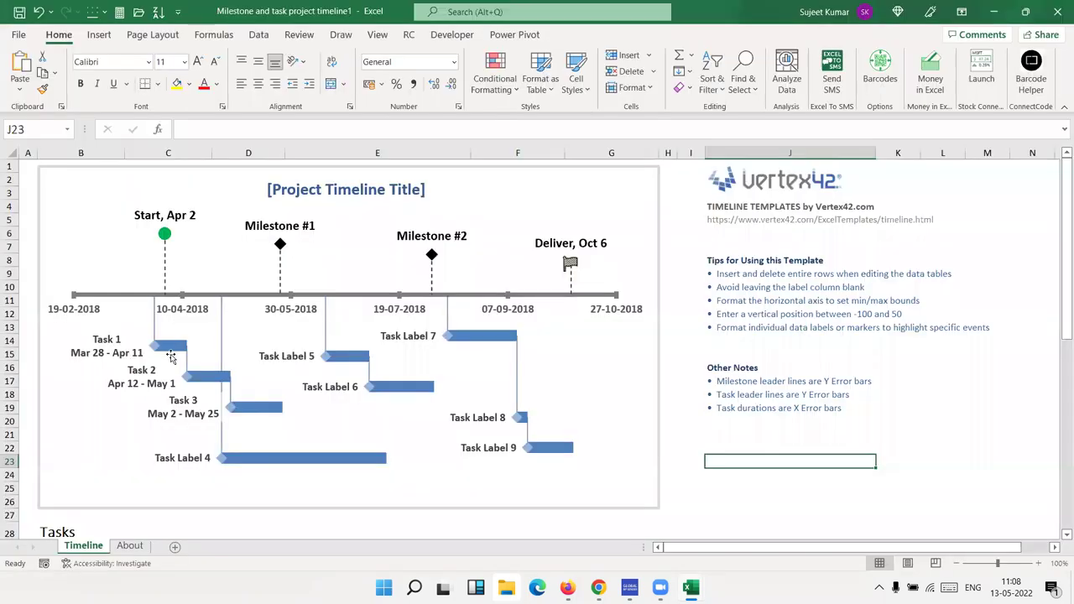
- Show the desktop and move the Excel window up and to the right
key("super+d")
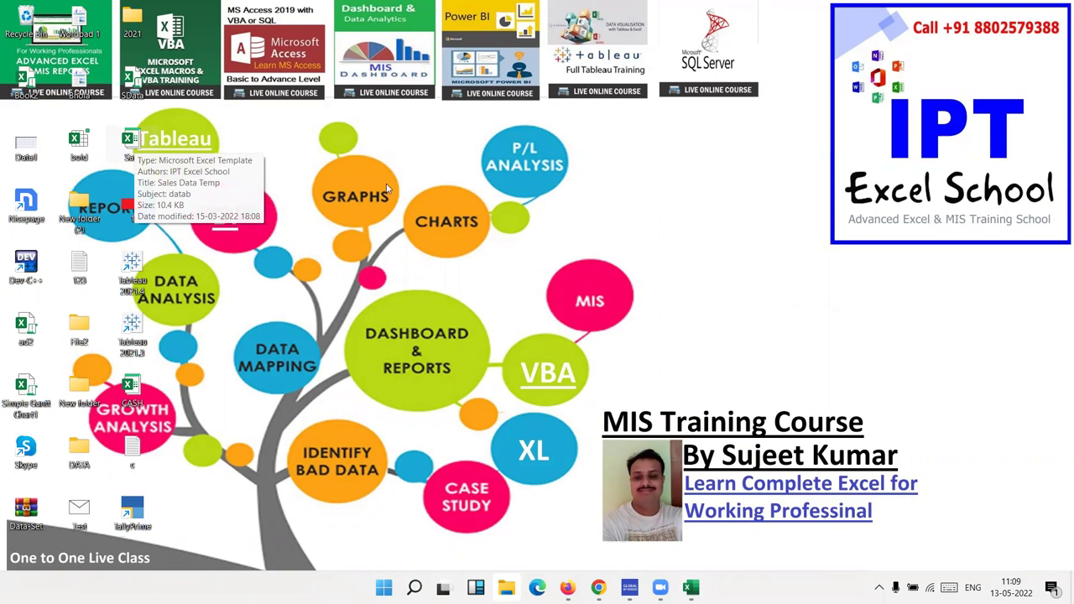
left_click_drag(126, 144, 684, 201)
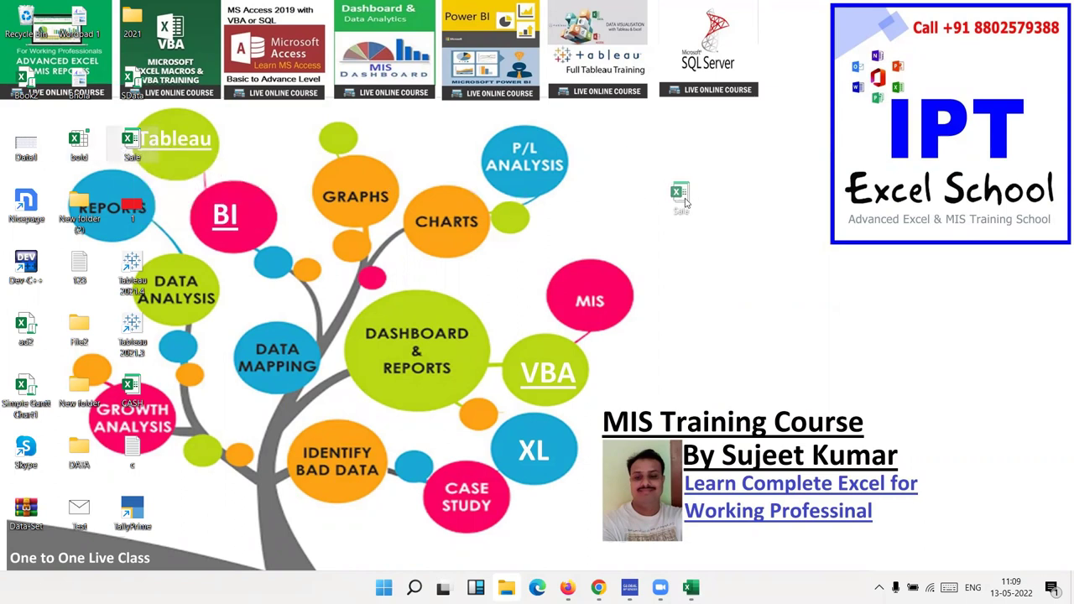
key("Escape")
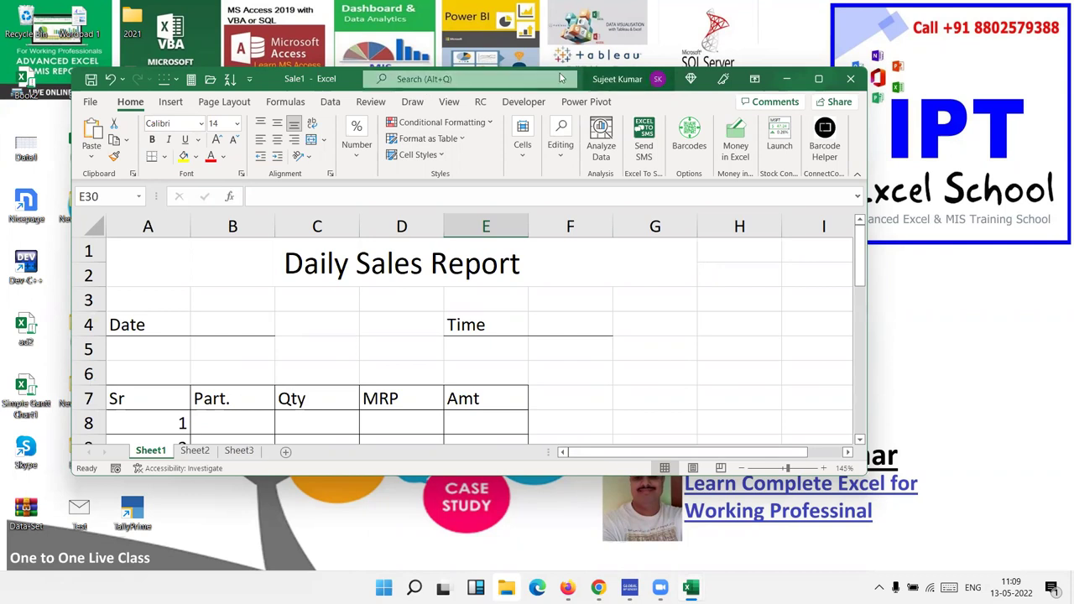
left_click_drag(586, 82, 776, 59)
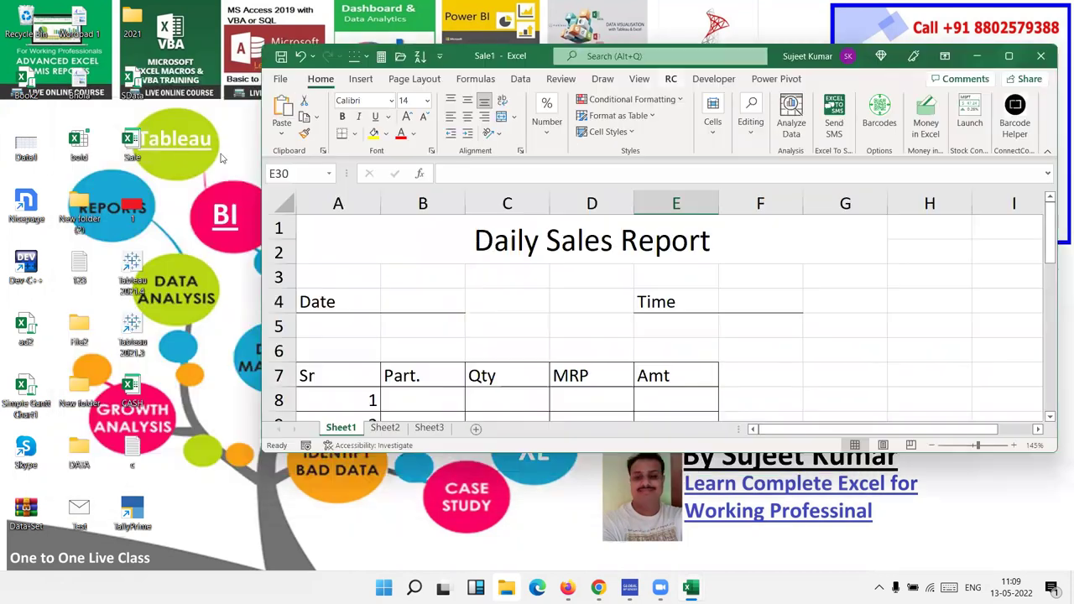
- Open the Sale2 workbook, close it, then close the Sale1 workbook
double_click(126, 145)
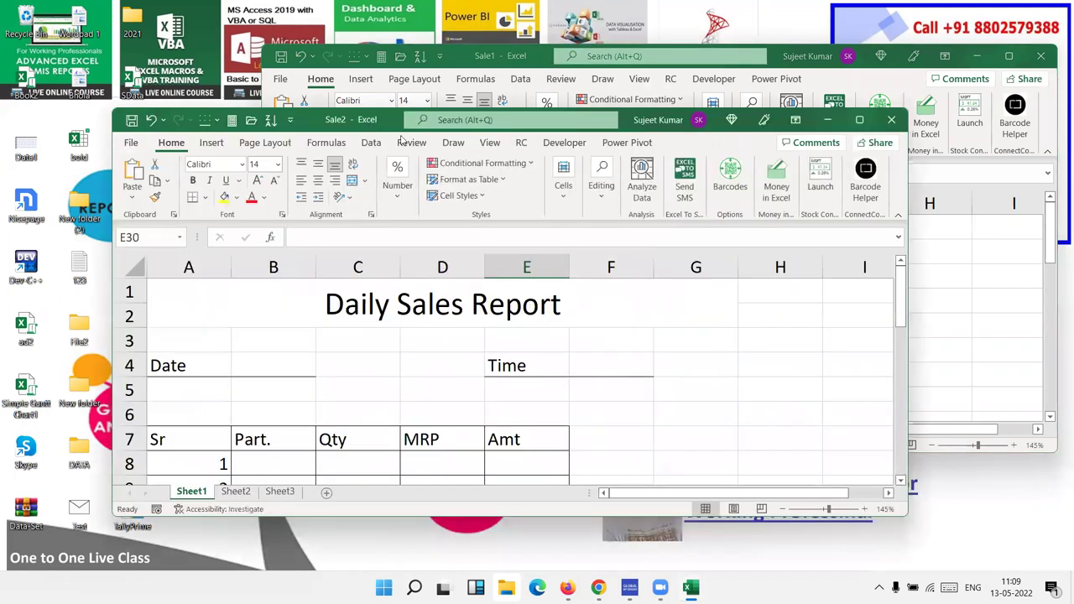
left_click(891, 120)
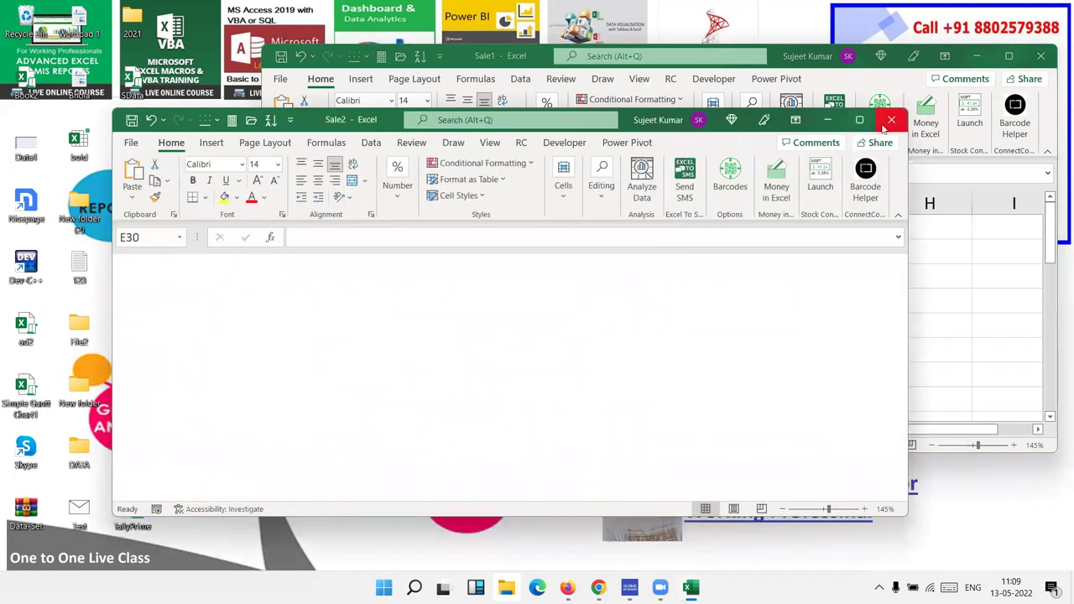
scroll(626, 344, "up", 10)
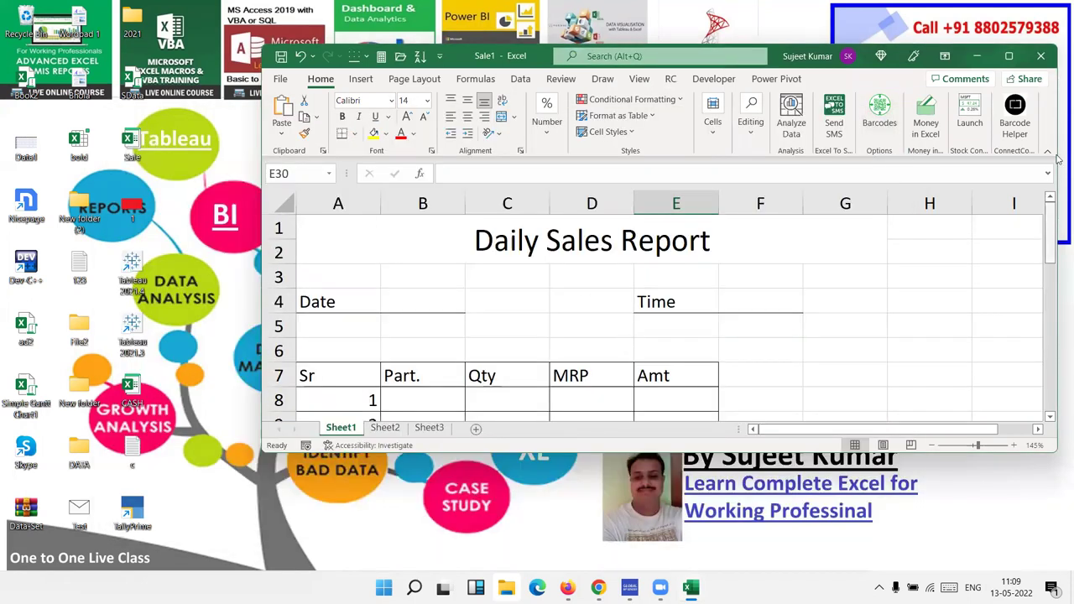
left_click(1041, 55)
mouse_move(691, 587)
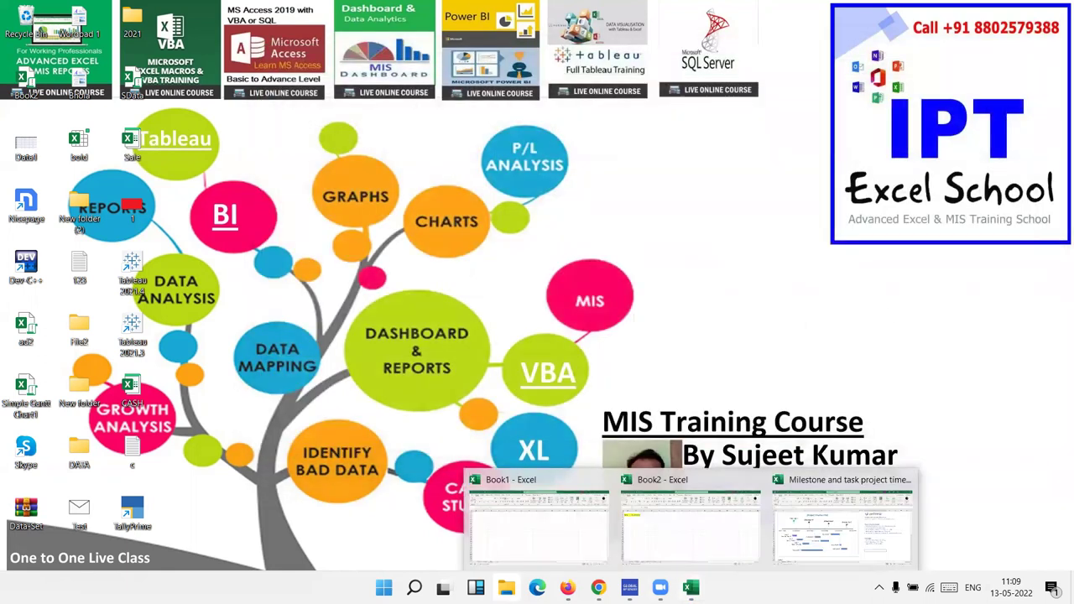
left_click(642, 544)
left_click(175, 271)
left_click(17, 36)
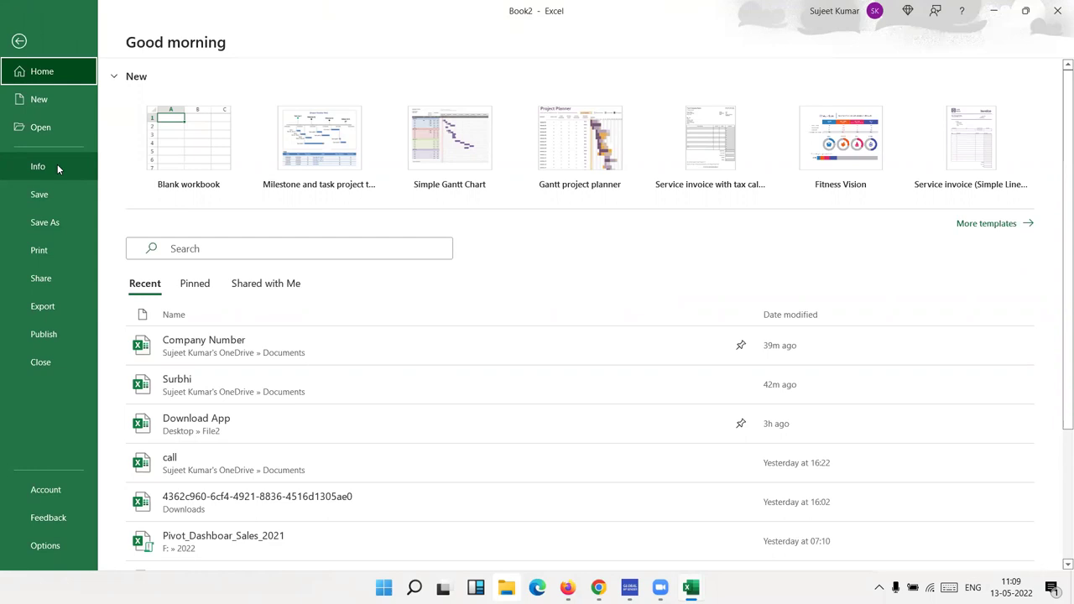
left_click(29, 227)
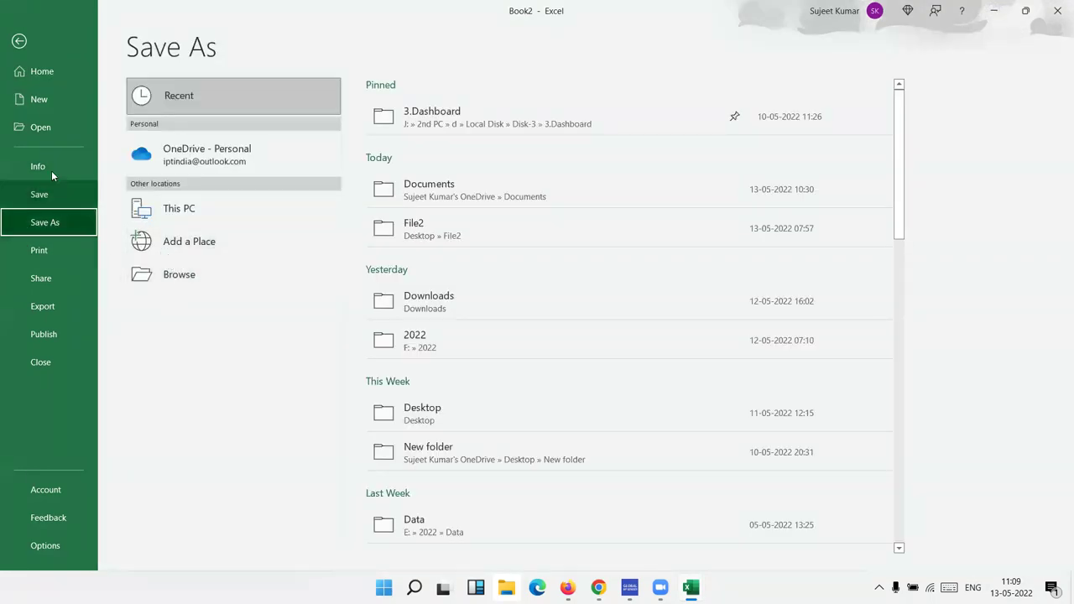
left_click(45, 131)
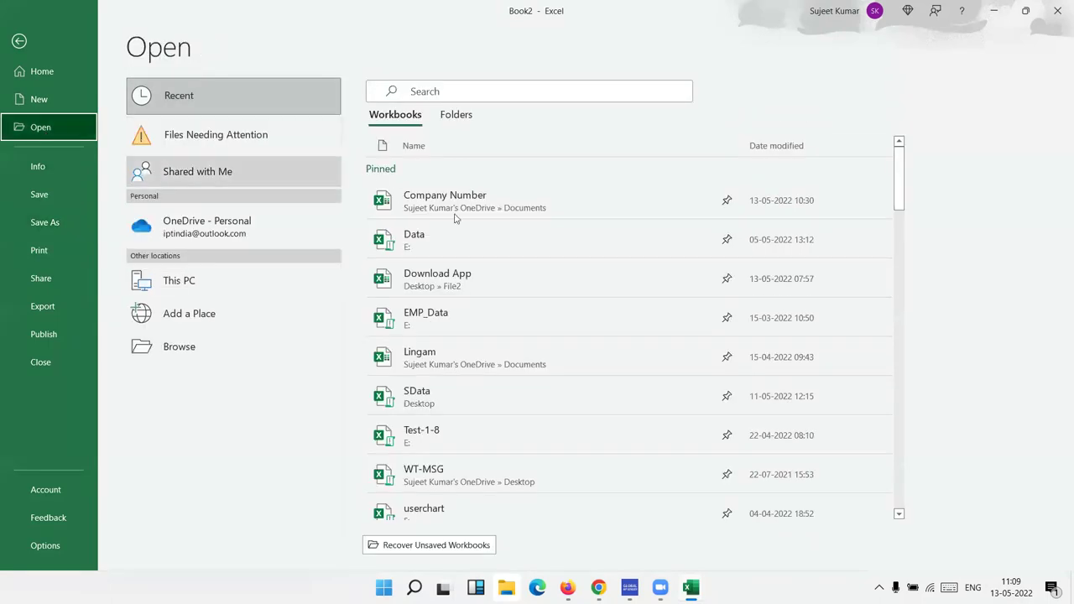
scroll(479, 232, "down", 5)
scroll(477, 279, "down", 2)
scroll(477, 278, "down", 10)
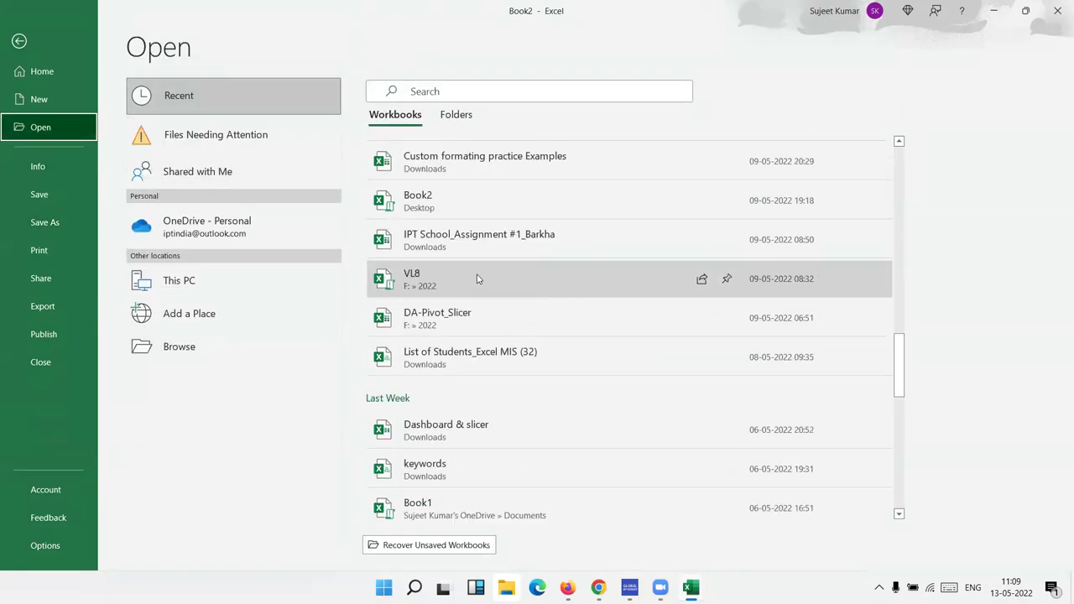
scroll(479, 281, "down", 5)
scroll(479, 280, "up", 5)
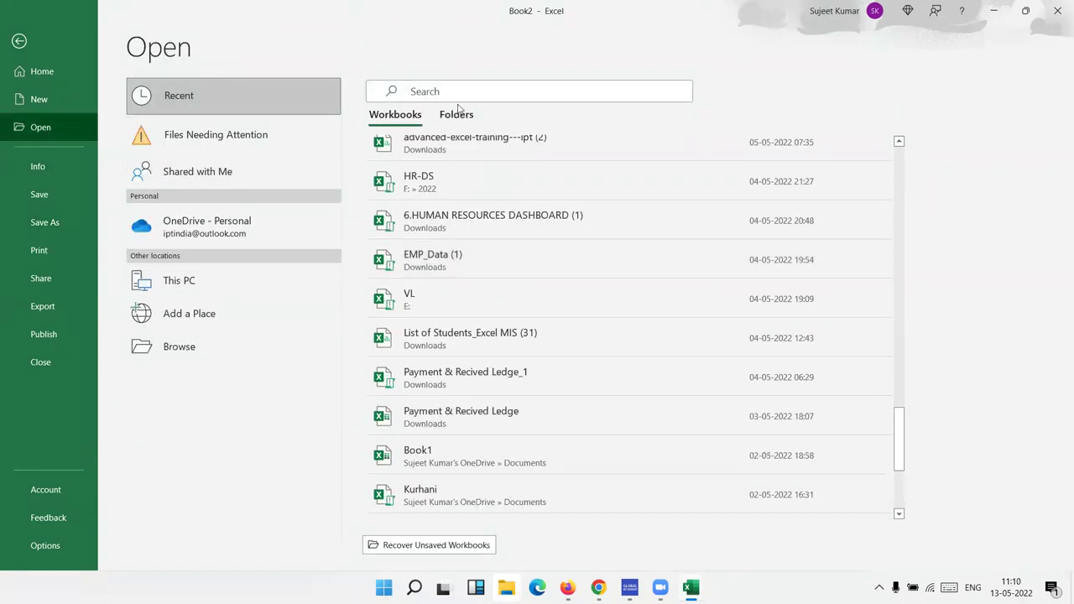
left_click(458, 111)
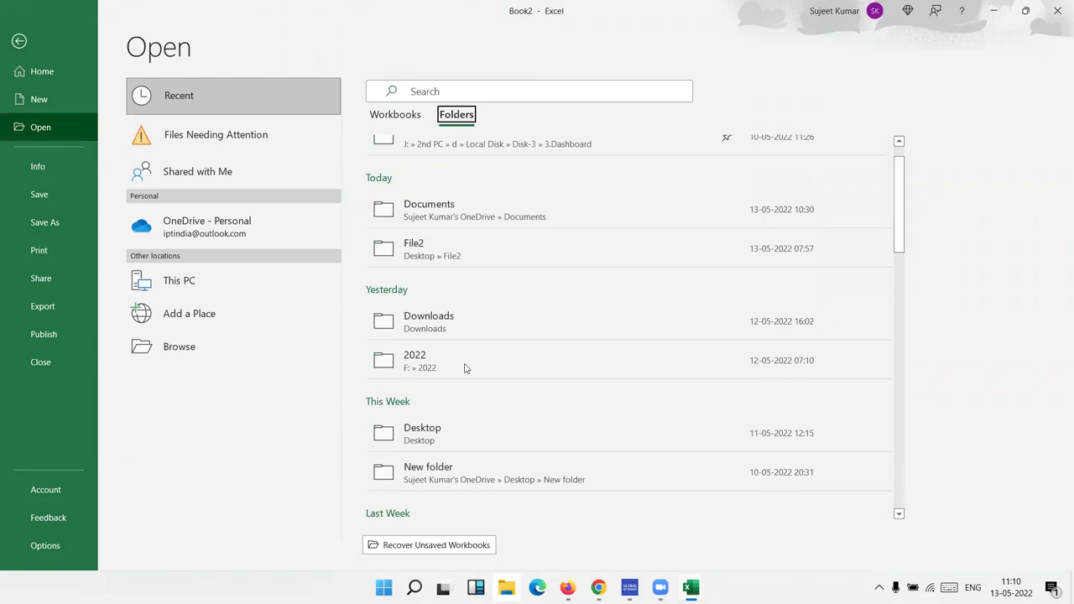
left_click(410, 114)
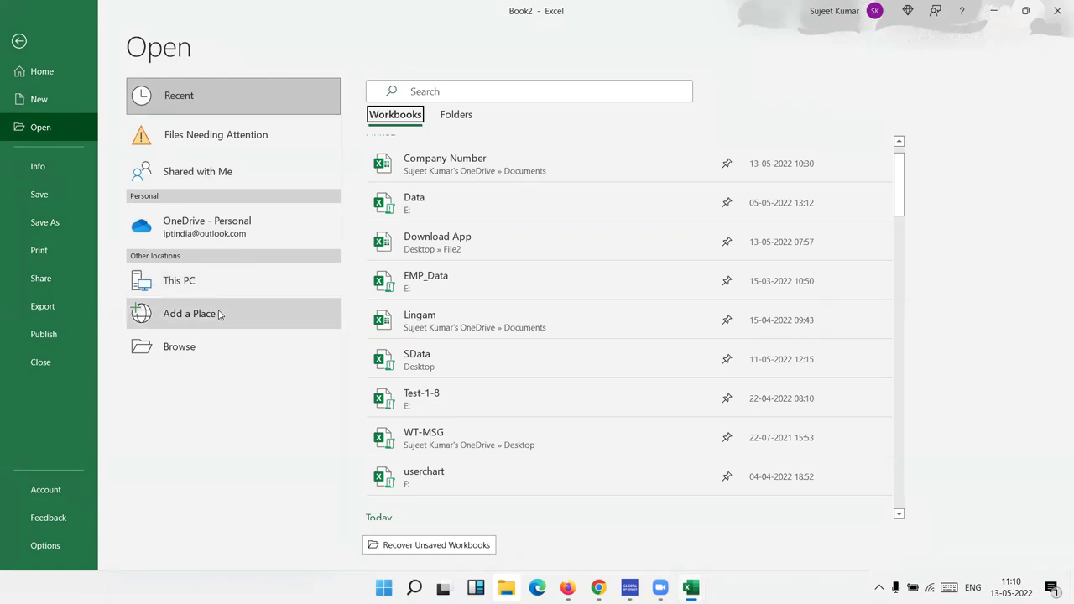
left_click(219, 314)
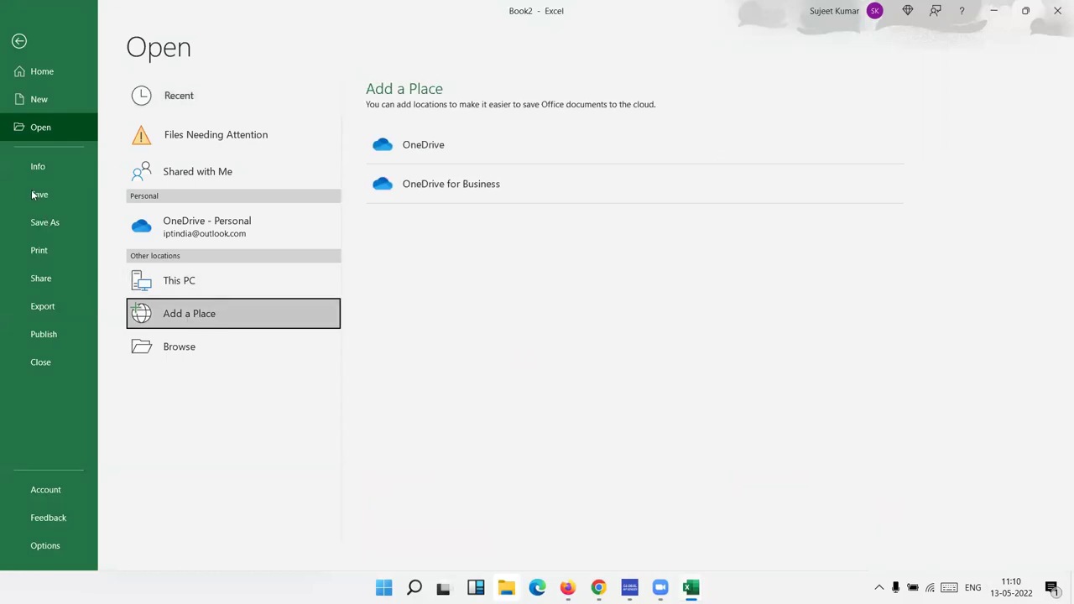
left_click(48, 175)
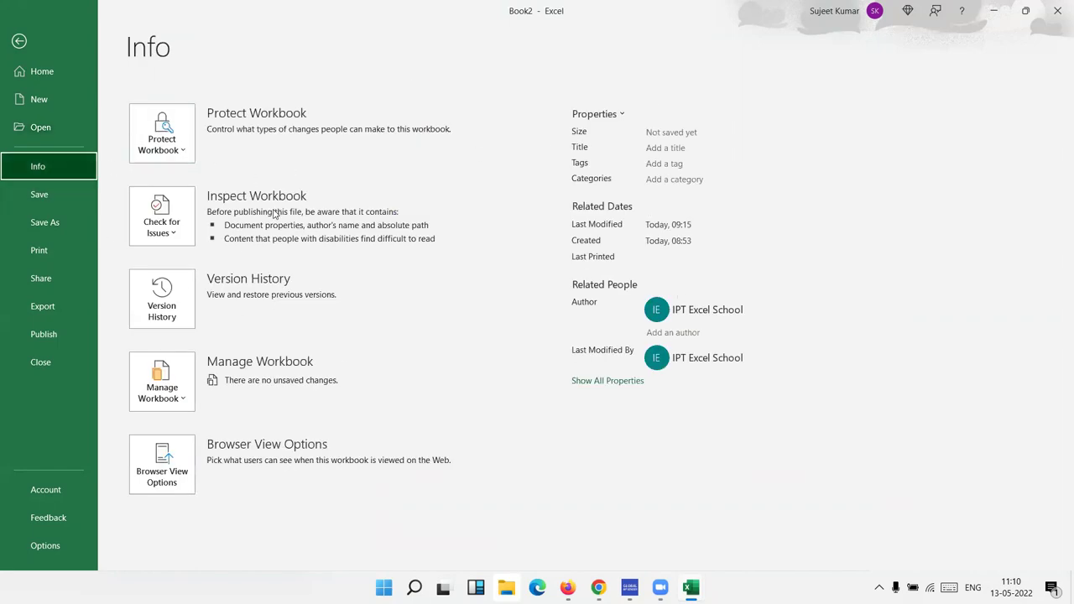
key("super+d")
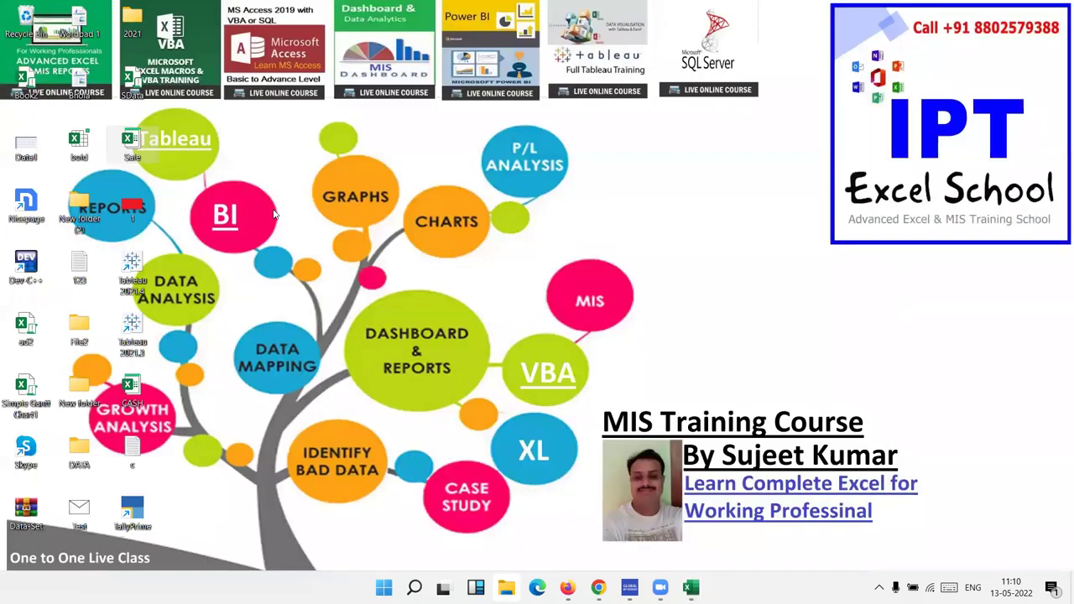
left_click(410, 437)
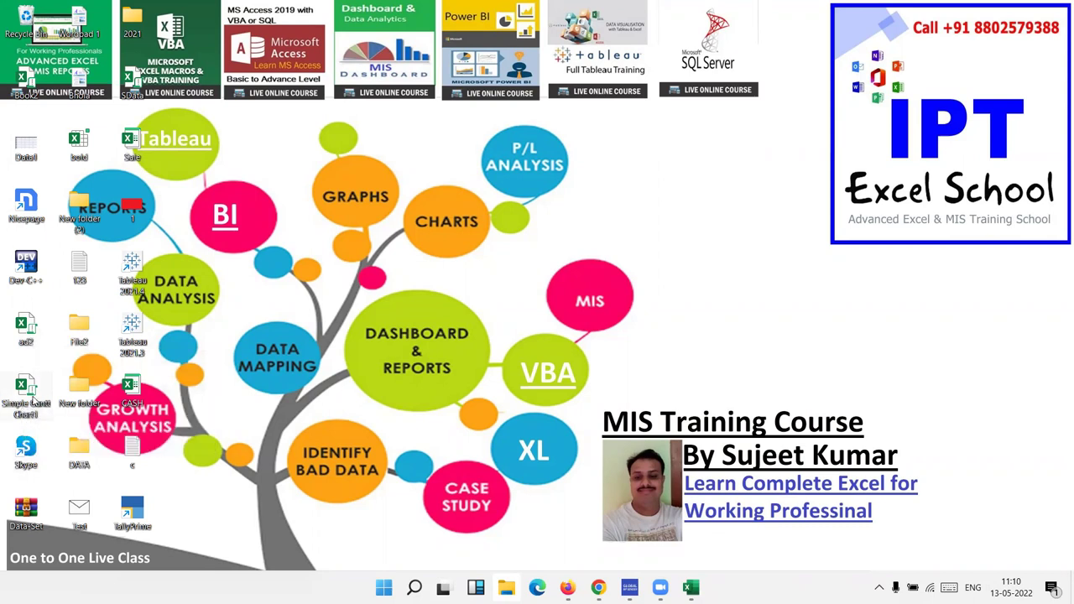
- In Simple Gantt Chart1's Properties Details, enter Subject 'Dynamic Chart Data', then refresh the desktop
right_click(34, 398)
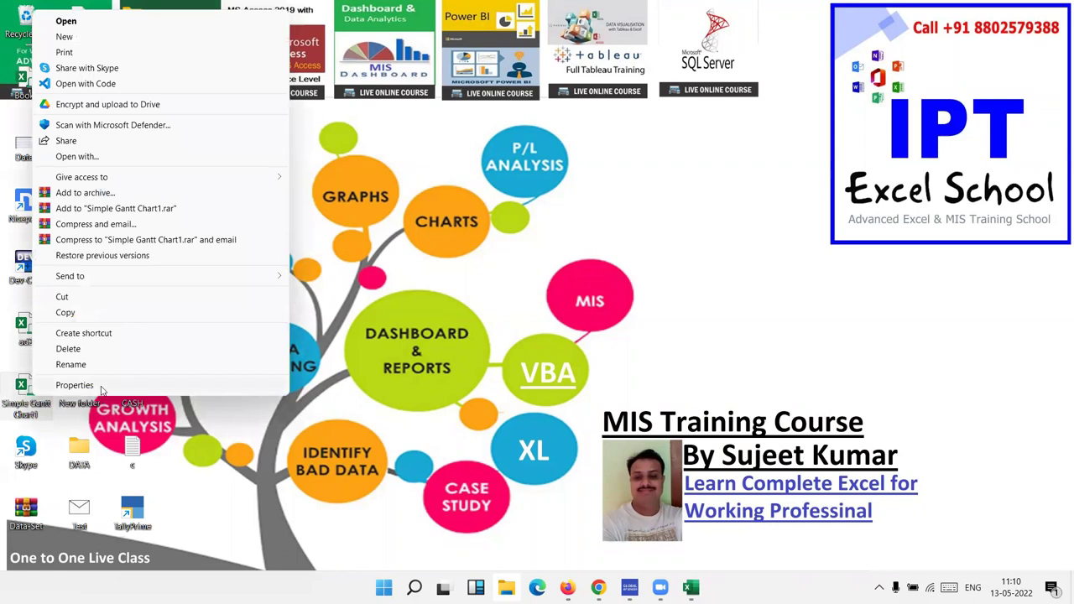
left_click(99, 387)
left_click(139, 248)
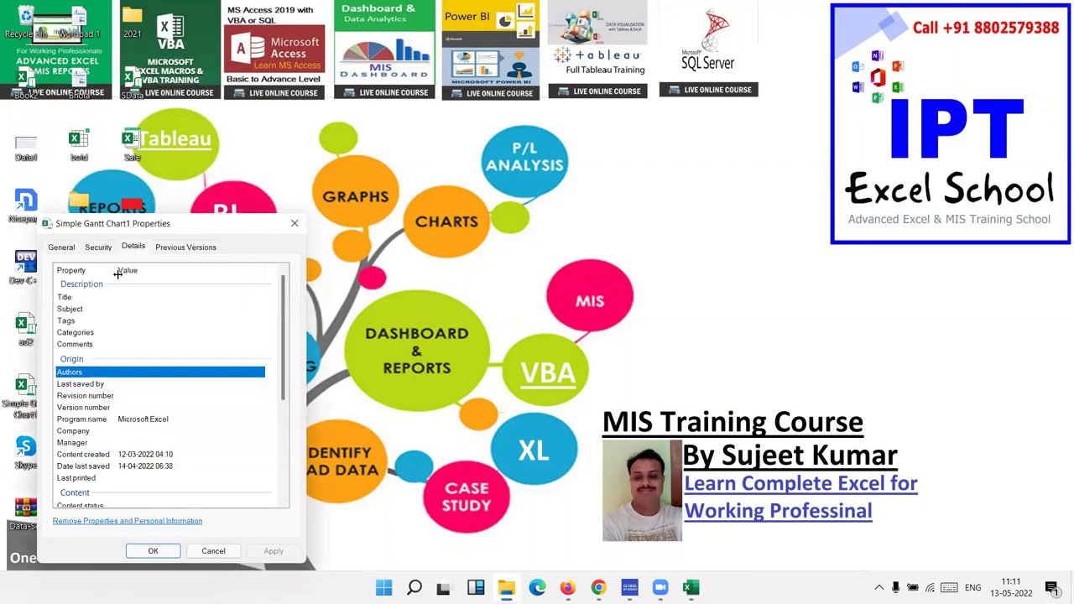
left_click(132, 297)
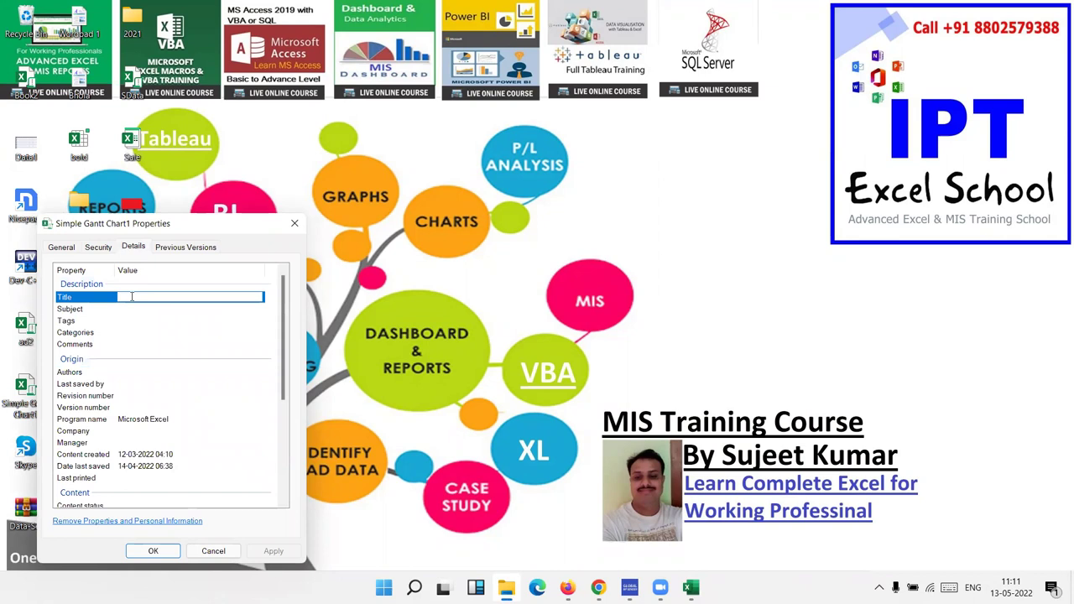
left_click(134, 308)
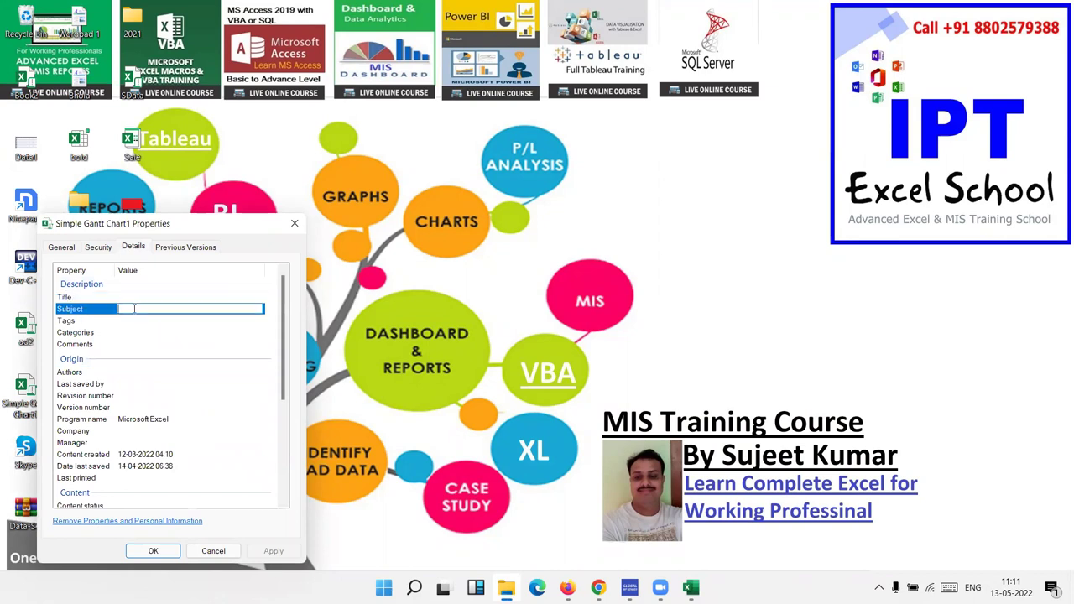
type("Dynamic Chart")
type(" Data")
key("Down")
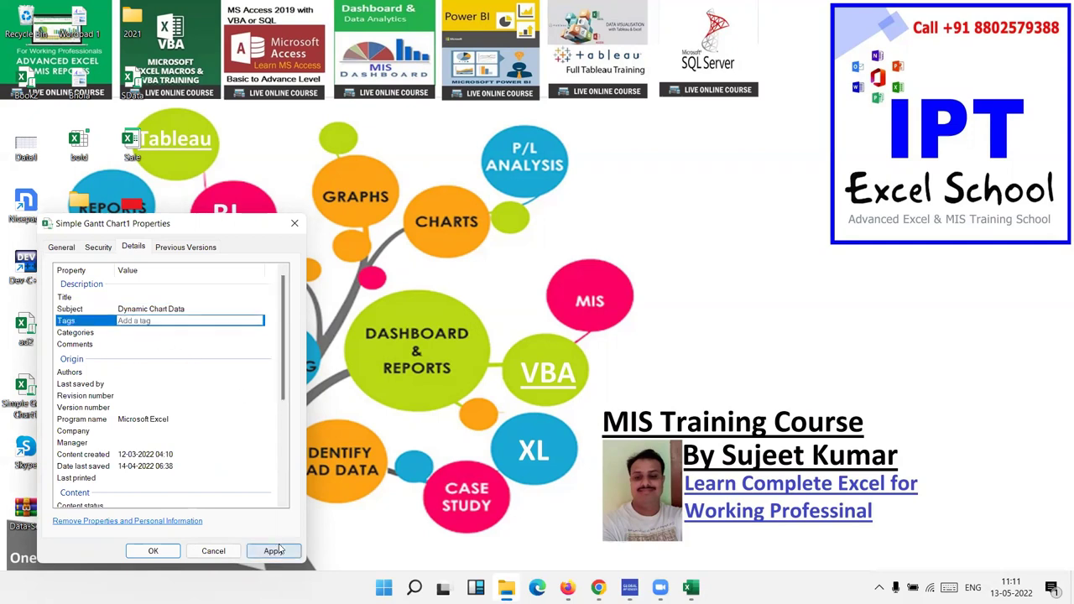
right_click(464, 296)
left_click(490, 332)
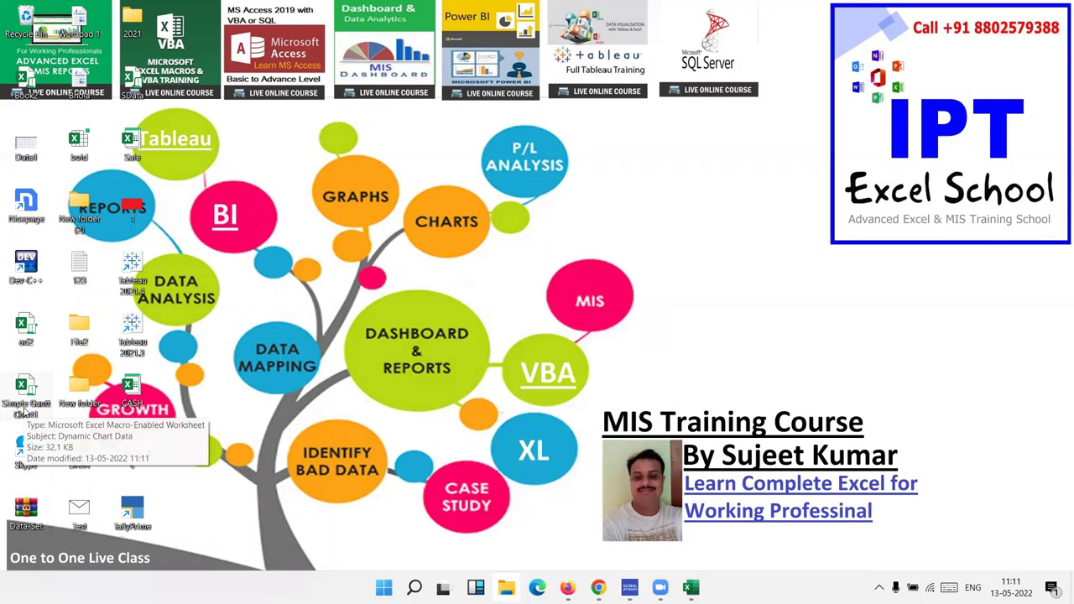
mouse_move(690, 588)
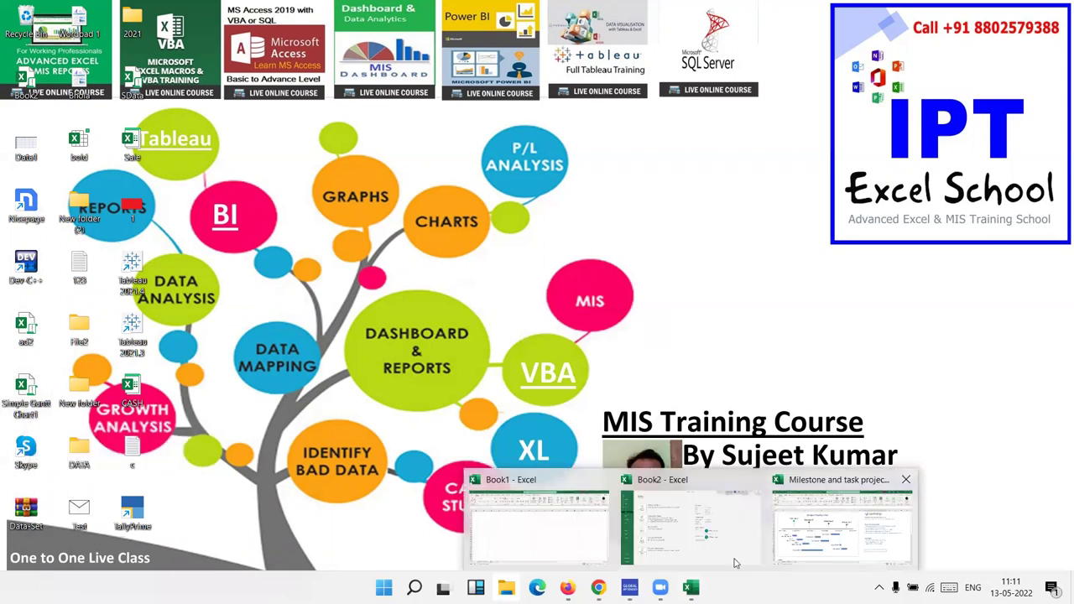
- Switch to Book1 from the taskbar and select cell A3 on Sheet3
left_click(537, 520)
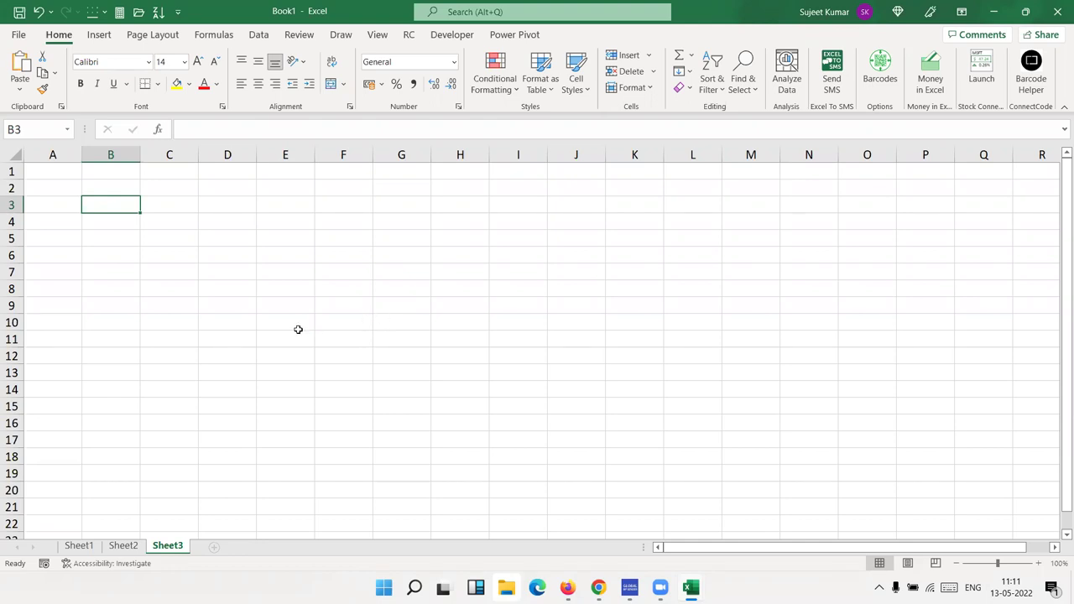
left_click(74, 199)
- Open the Save As dialog for Book1, review the Save as type formats, then cancel
left_click(70, 188)
left_click(70, 172)
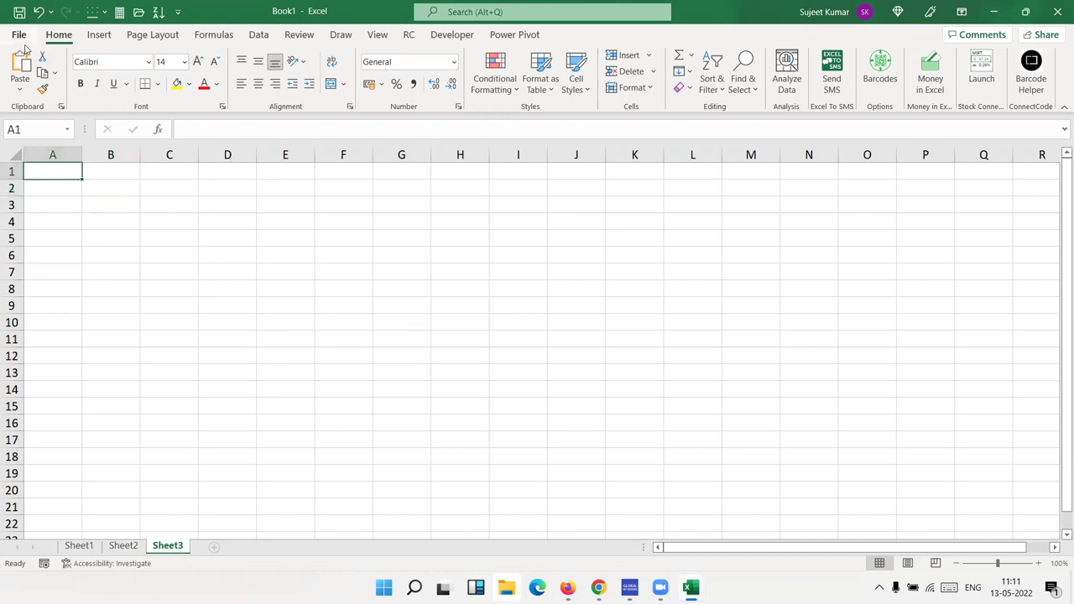
left_click(18, 35)
left_click(62, 220)
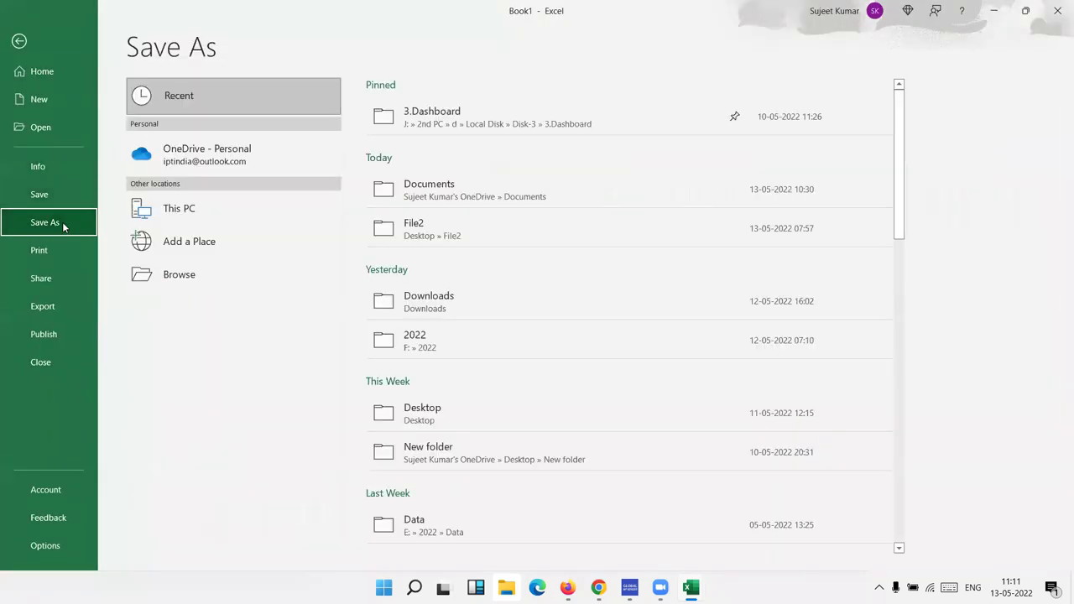
left_click(160, 277)
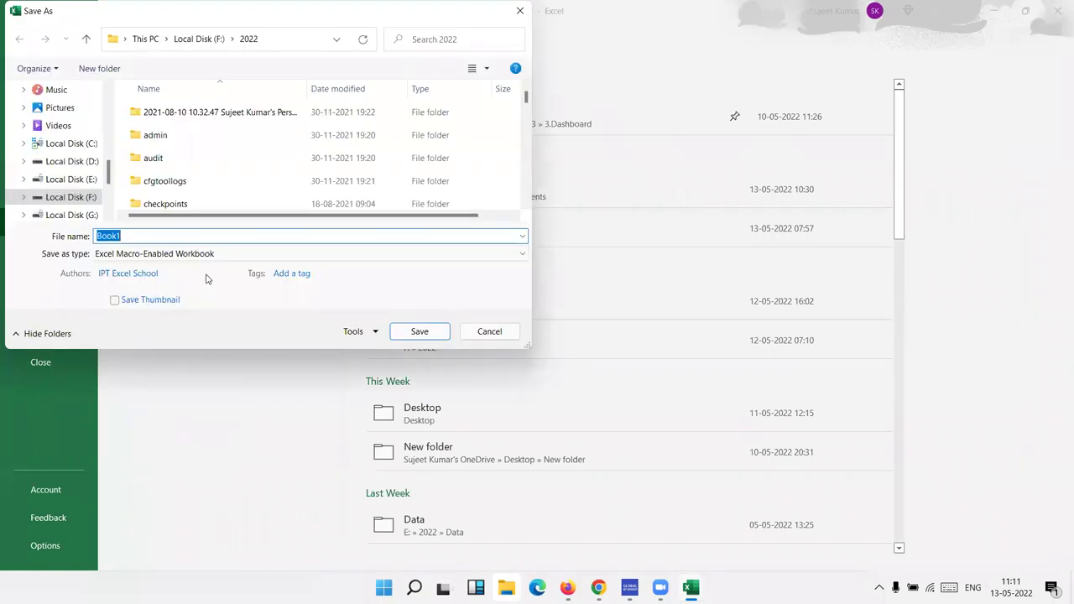
left_click(202, 254)
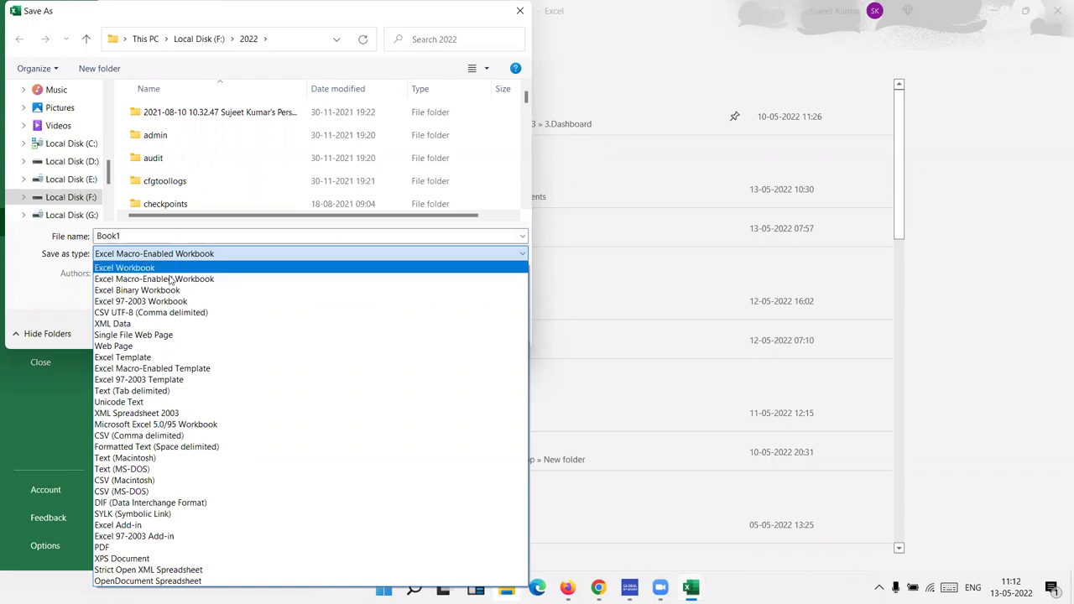
left_click(46, 282)
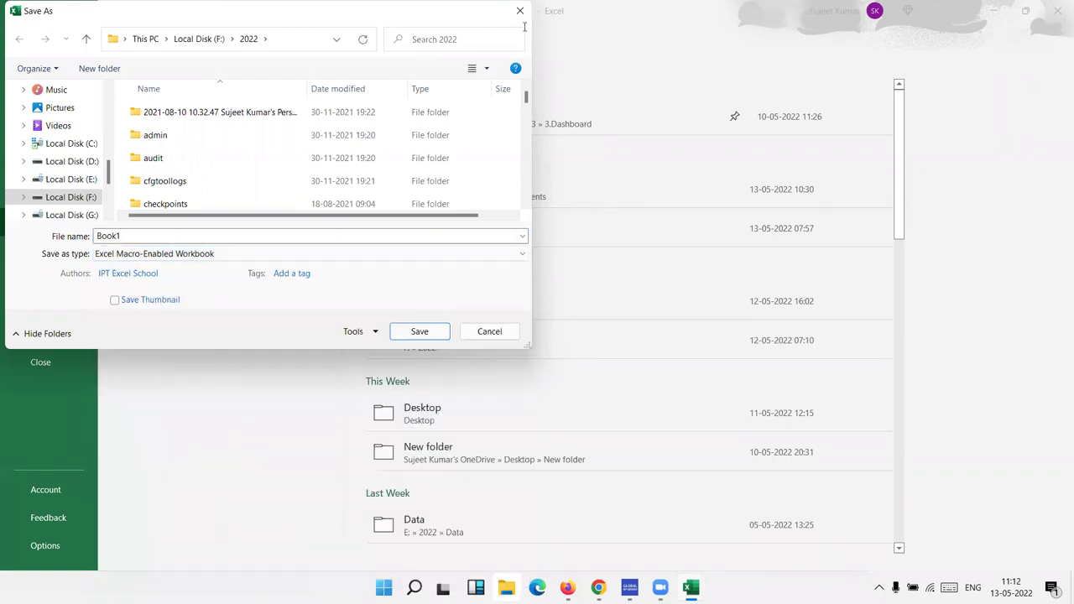
key("Escape")
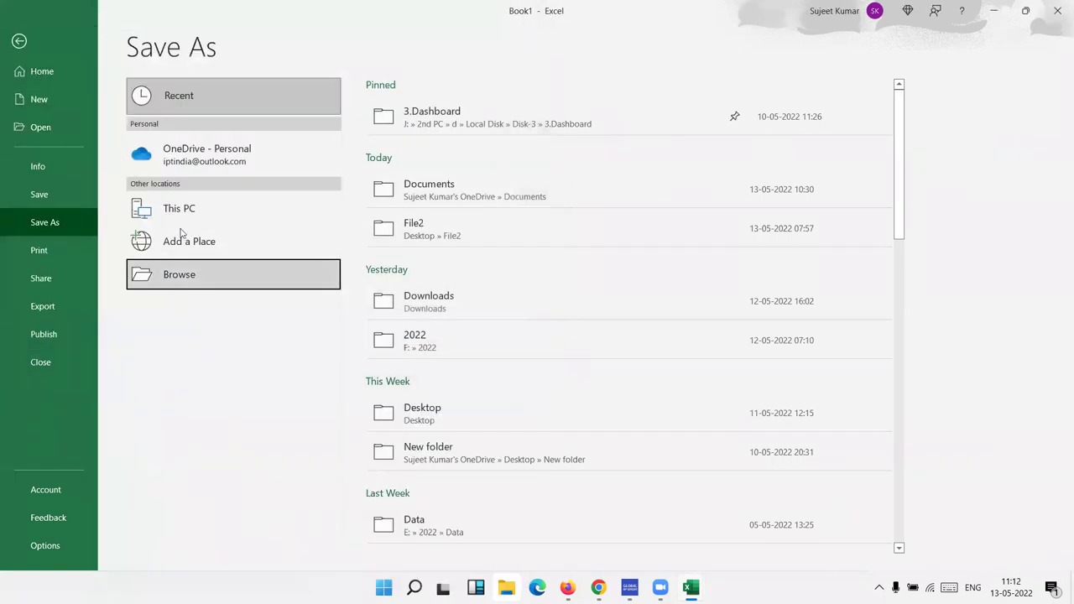
- Attach a copy of Book1 to an Outlook email via Share, then close the draft
left_click(37, 253)
left_click(47, 276)
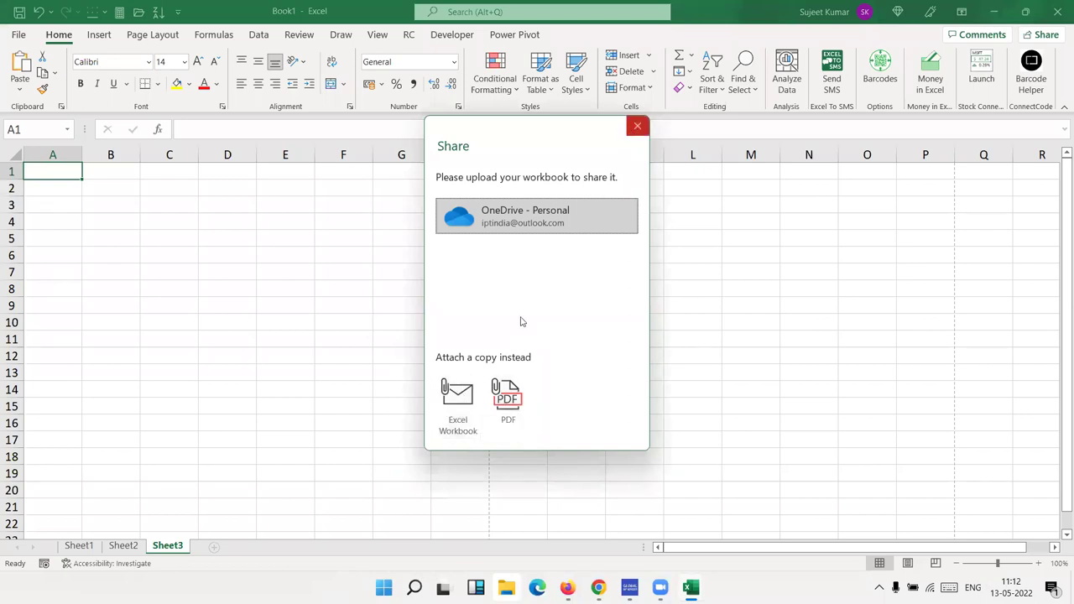
left_click(453, 417)
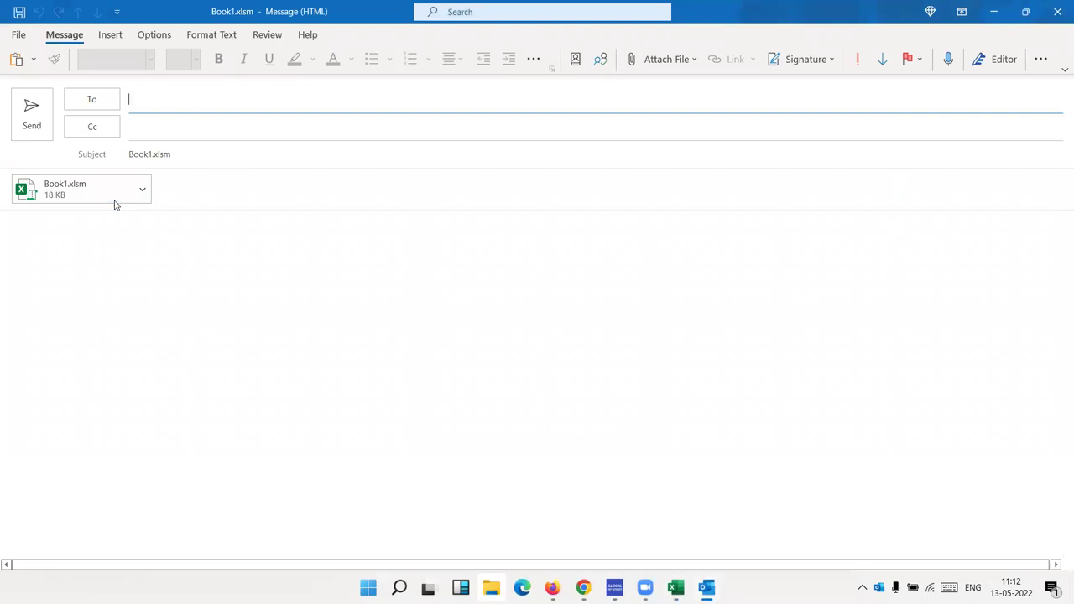
left_click(1057, 11)
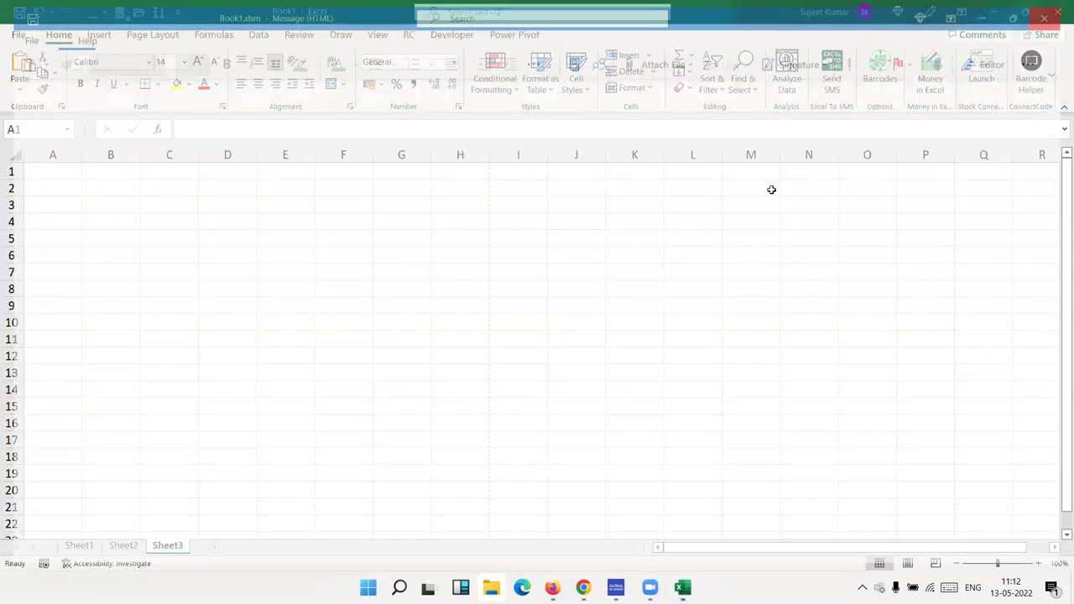
- Browse the Export, Change File Type and Publish pages, then show the Account page's update options
left_click(22, 34)
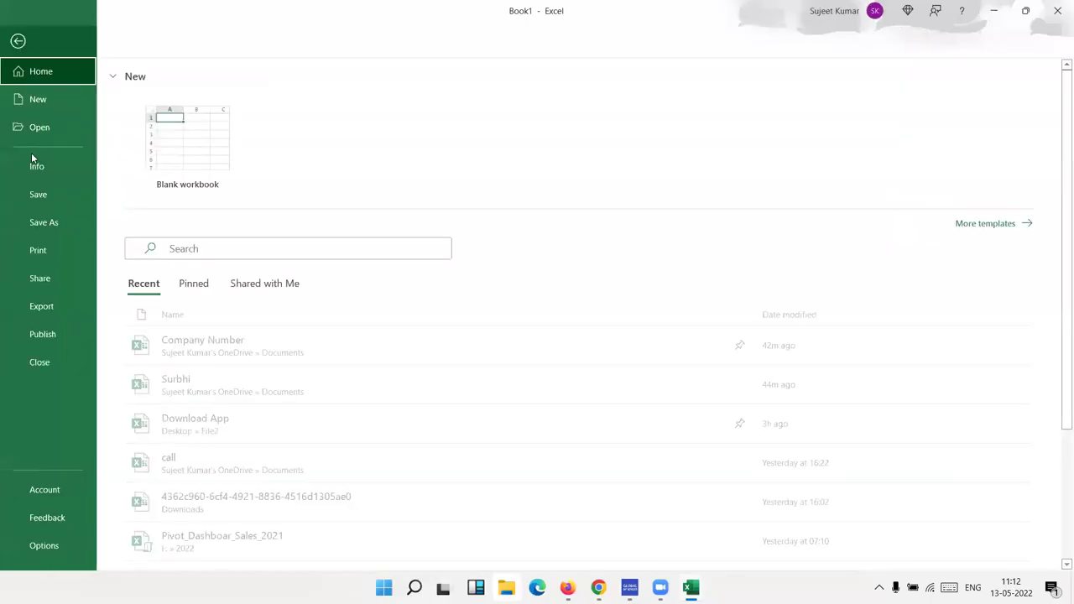
left_click(47, 306)
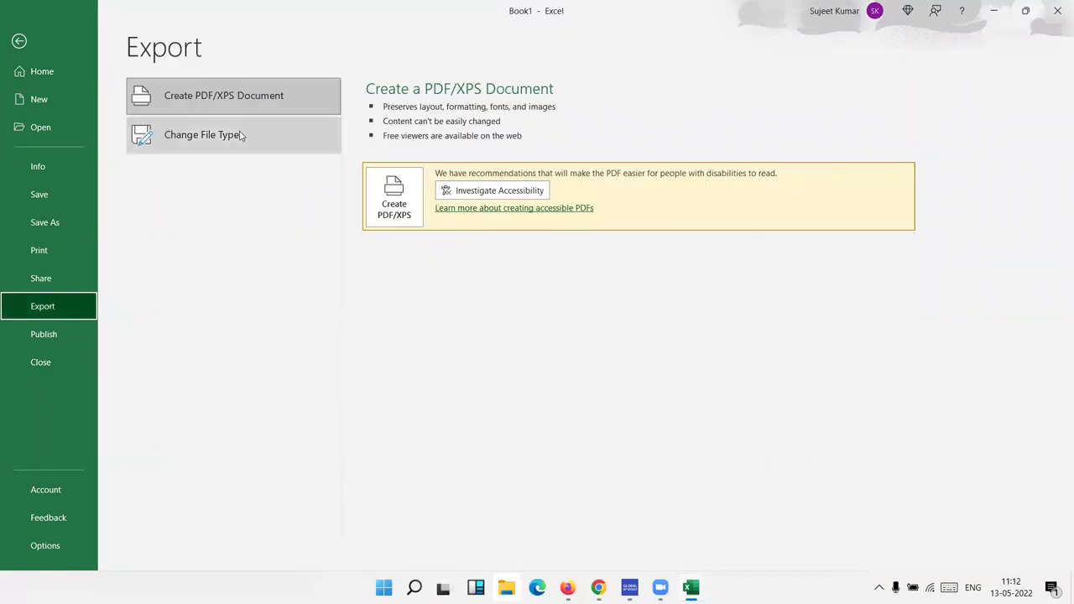
left_click(242, 134)
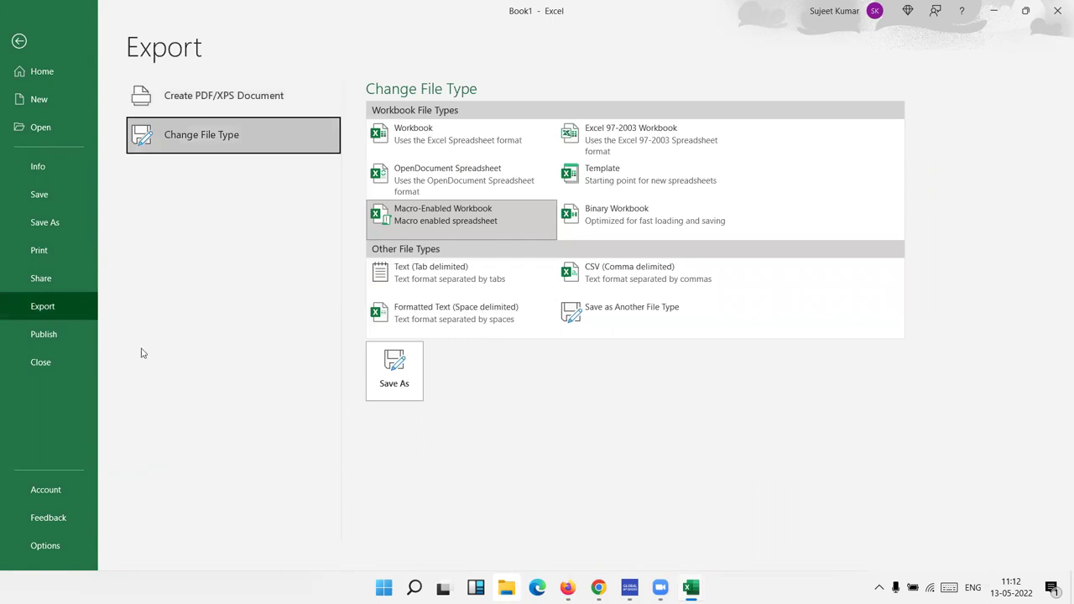
left_click(45, 336)
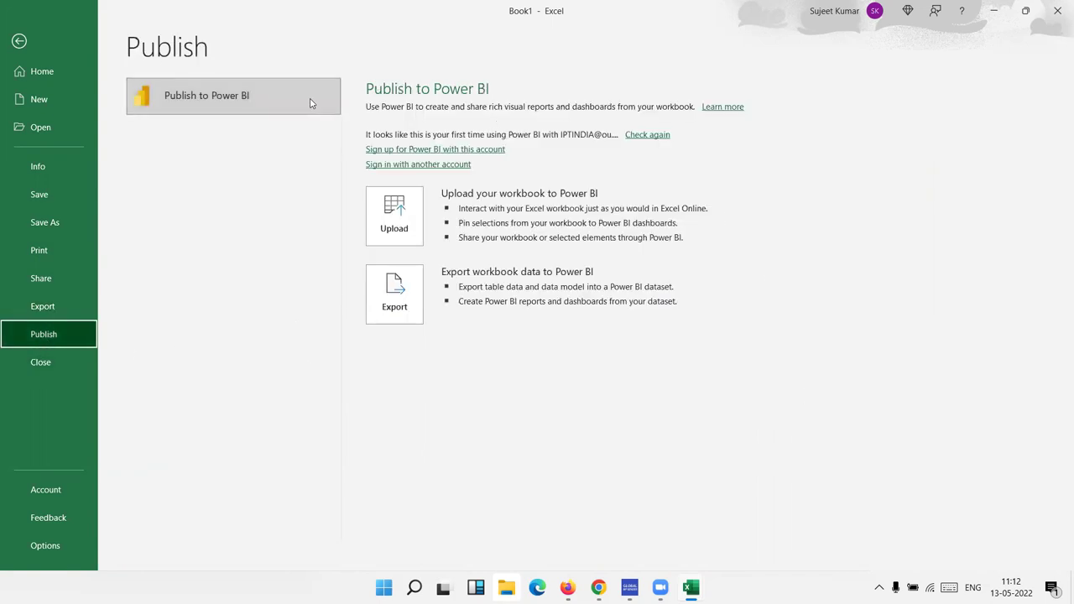
left_click(70, 499)
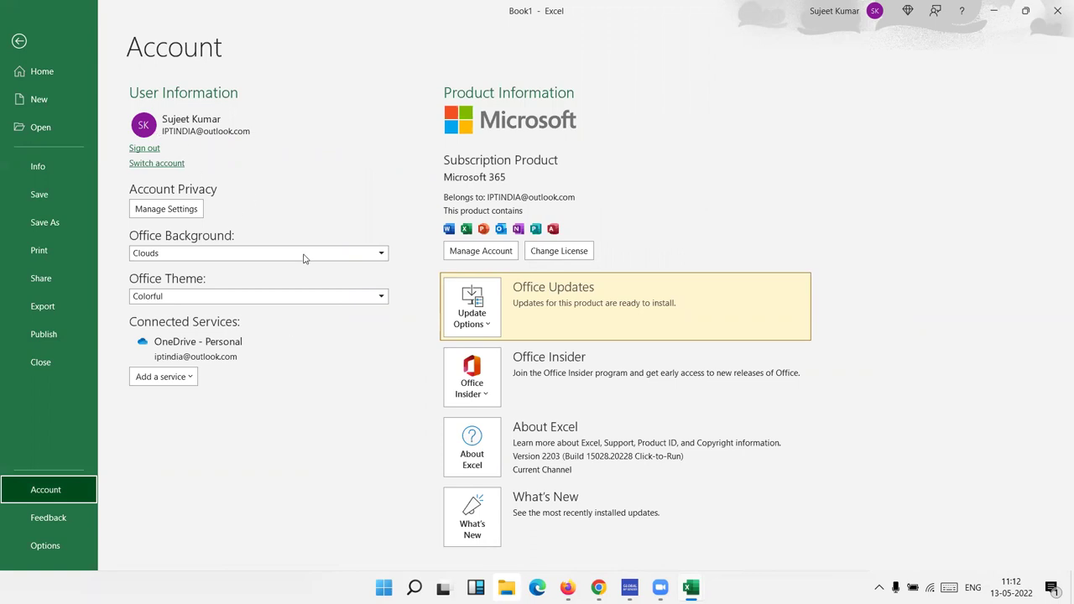
left_click(466, 321)
- Run Update Now and continue past the save-your-work prompt so the updater closes Excel
left_click(501, 361)
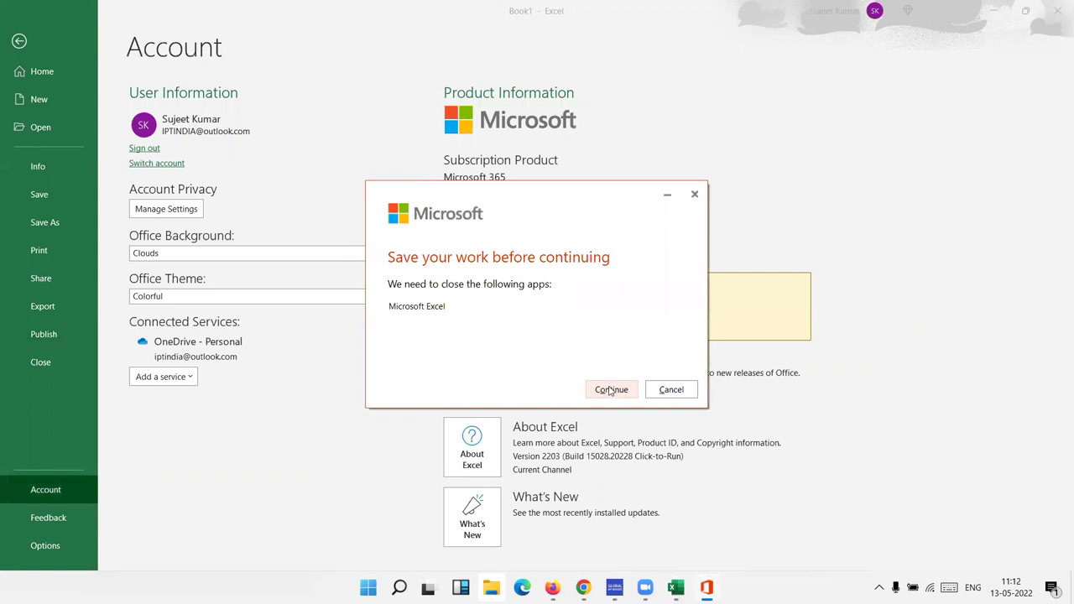
left_click(610, 391)
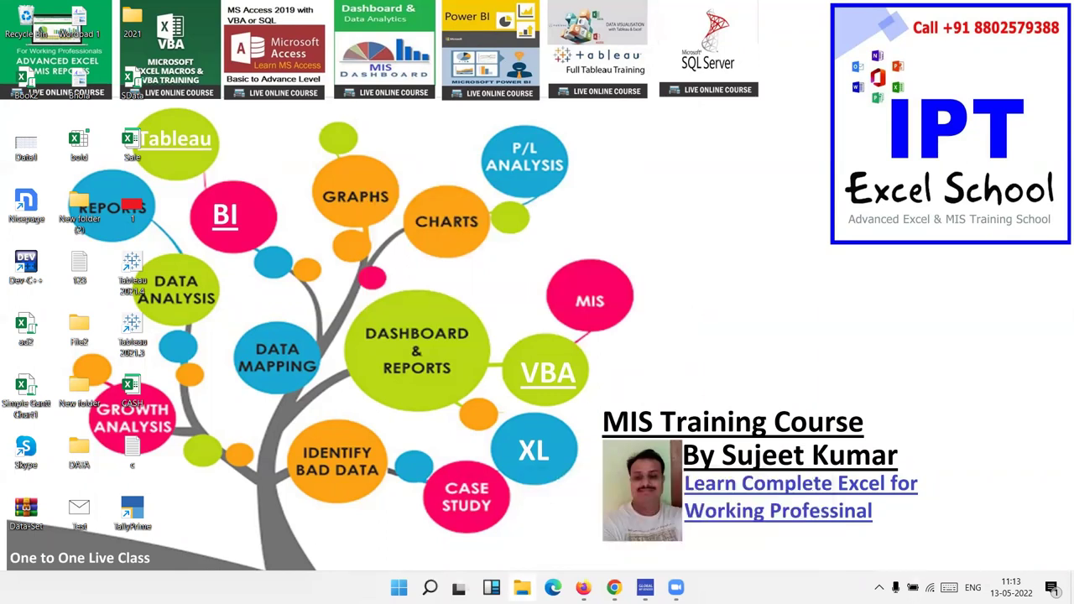
- Search Windows for 'excel' and launch Excel from the search results
left_click(879, 587)
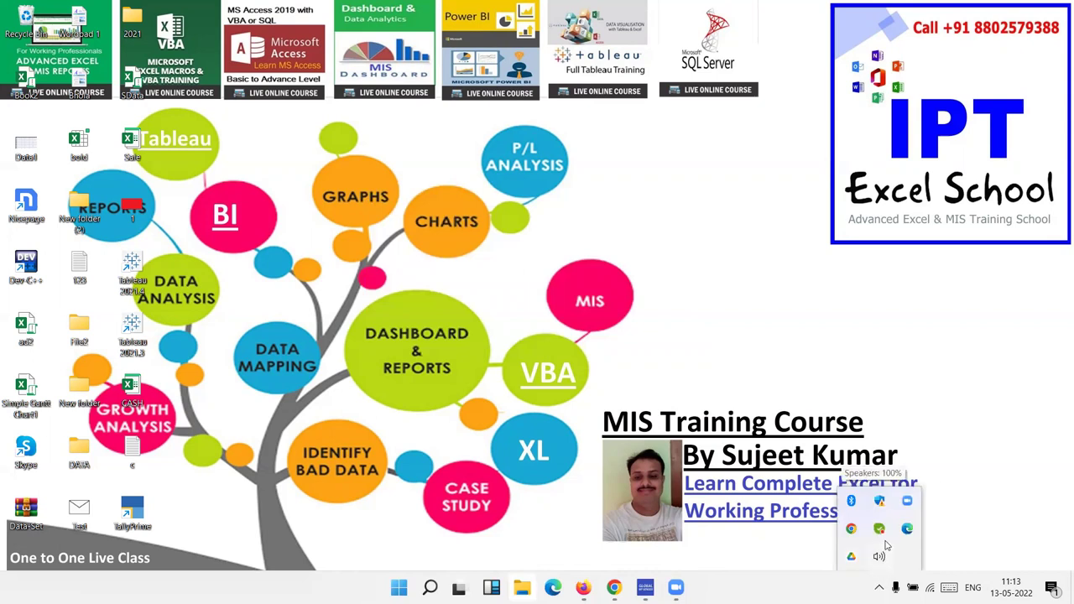
left_click(576, 253)
key("super")
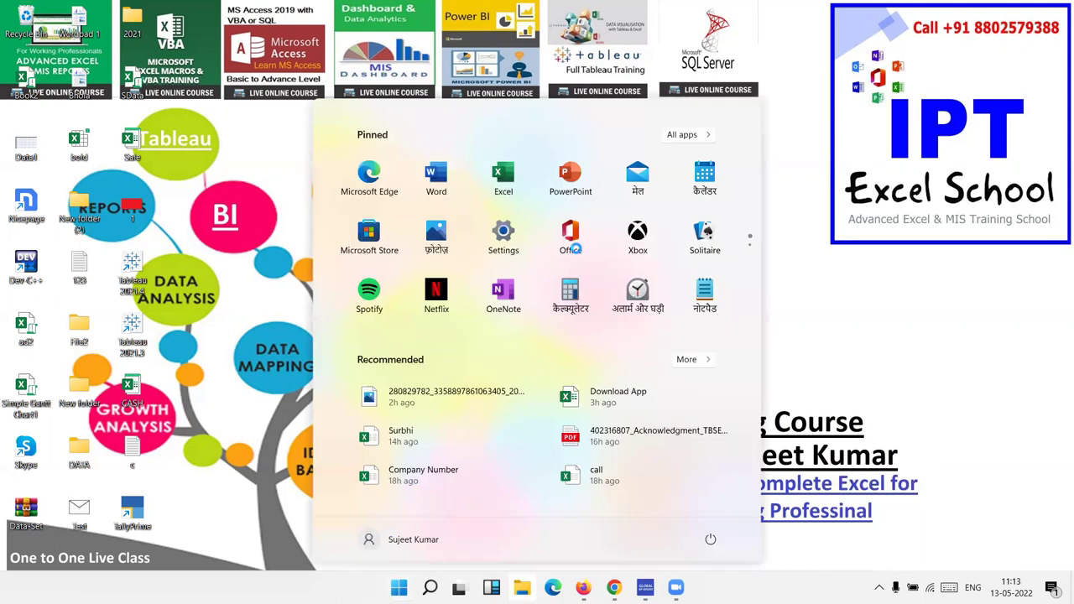
type("excel")
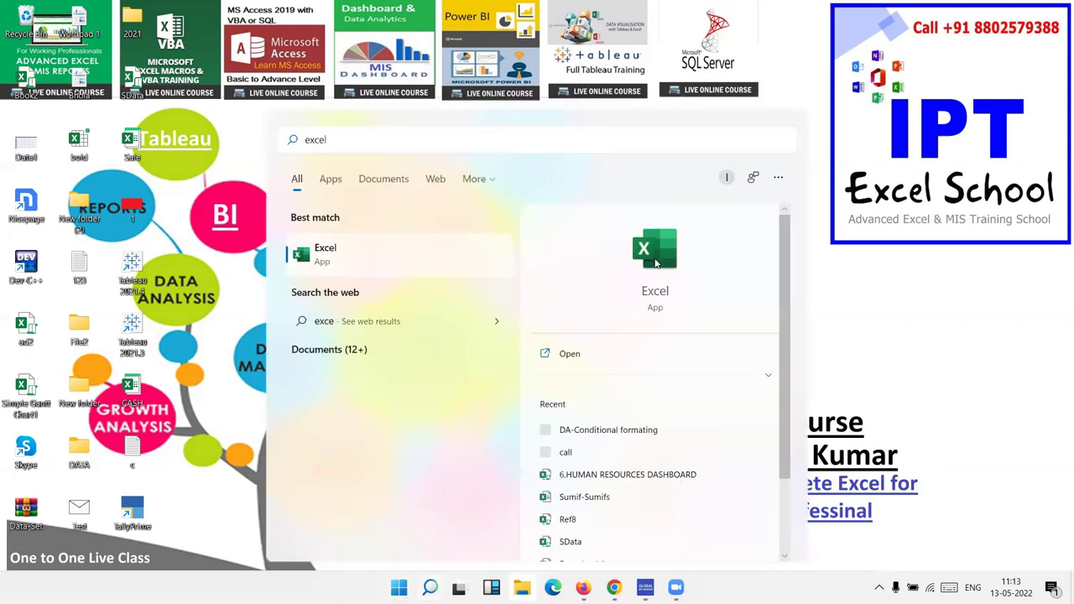
left_click(656, 256)
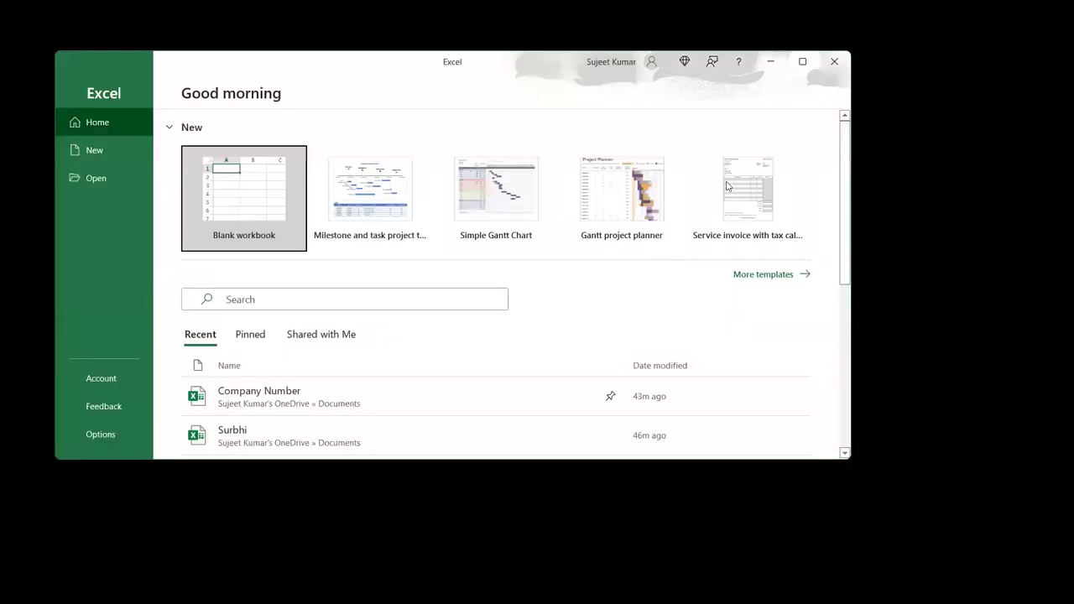
- Create a blank workbook, keep the recovered files, and maximize the Excel window
left_click(264, 210)
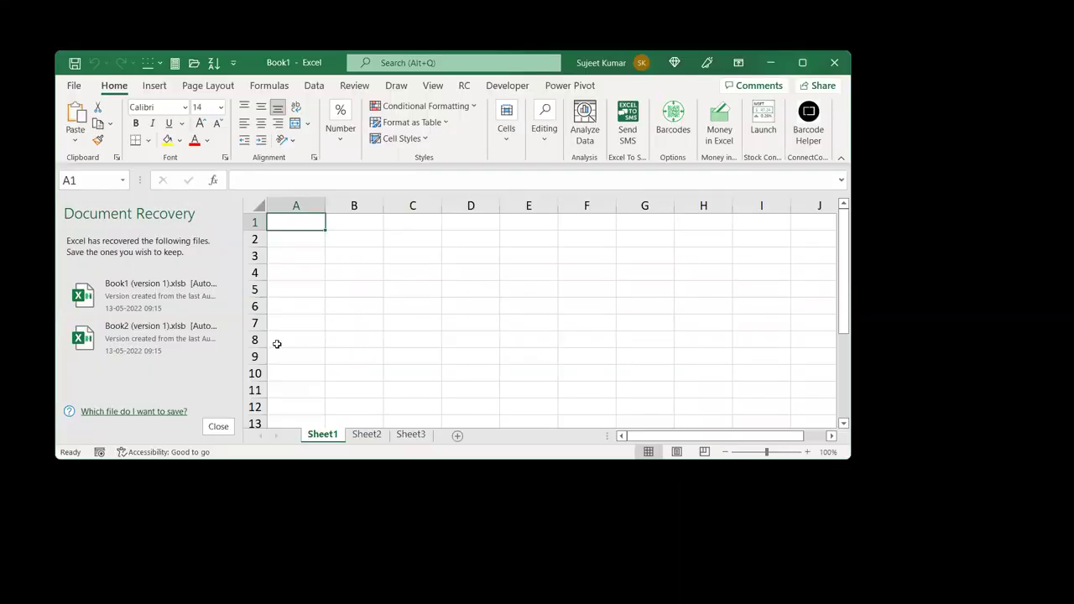
left_click(218, 426)
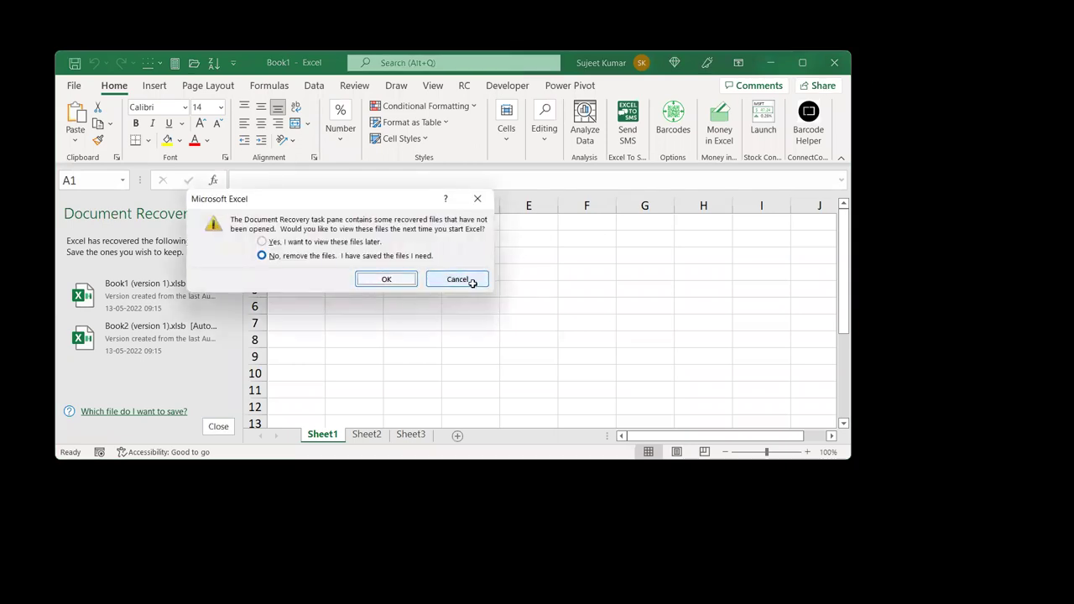
left_click(472, 283)
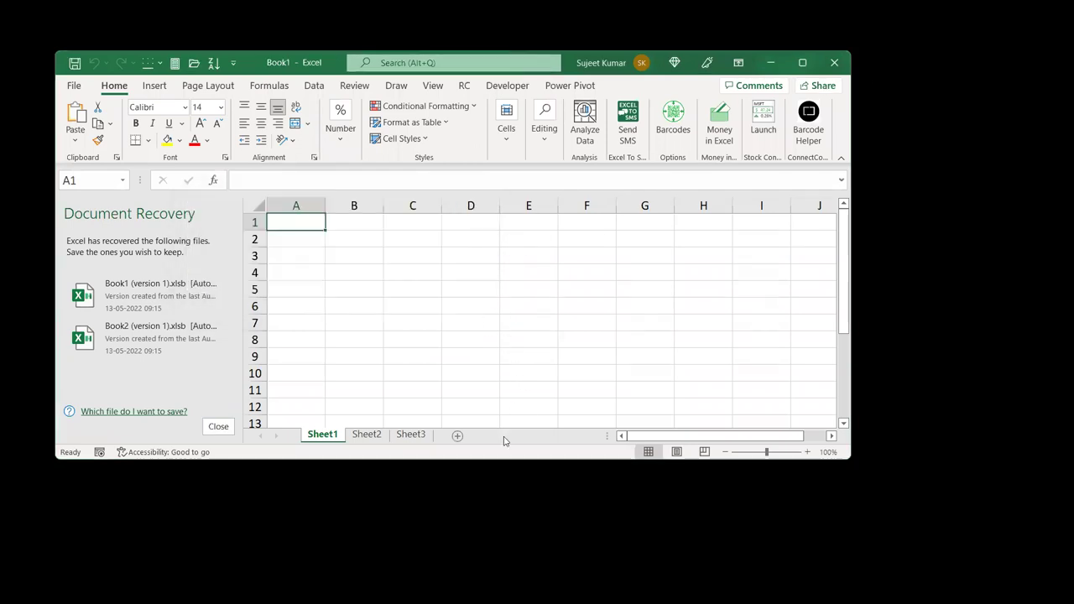
left_click(803, 62)
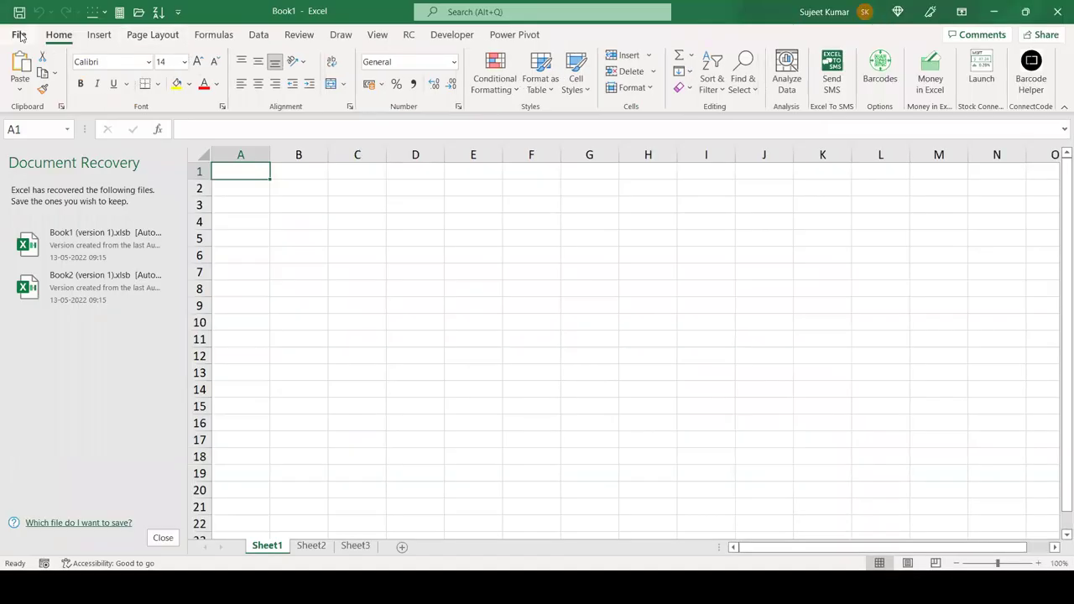
- Glance at the Feedback page, dismiss the updates-installed notice, and return to the File page
left_click(18, 34)
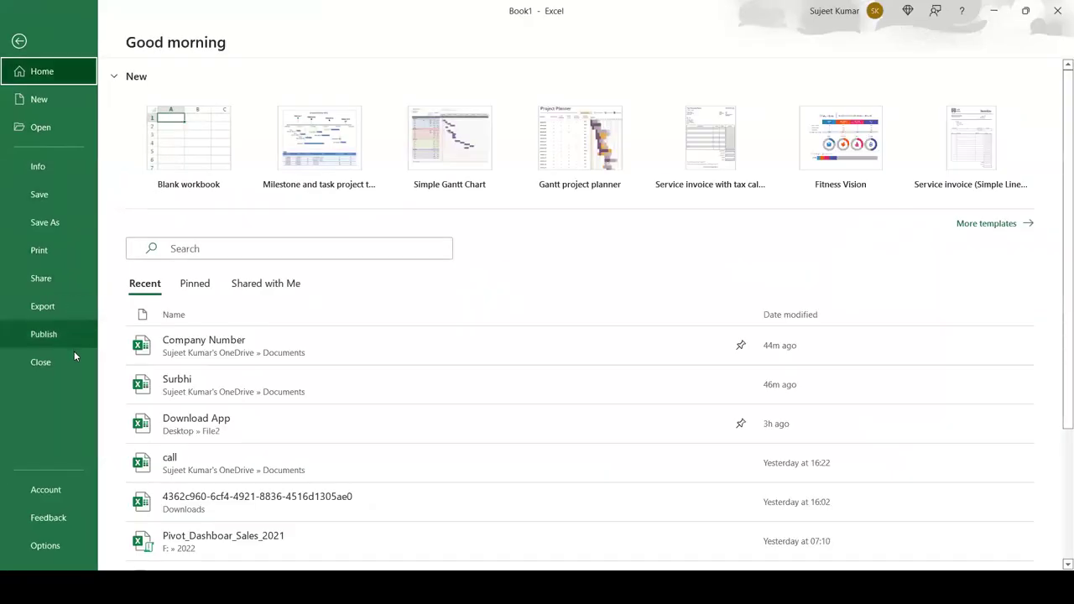
left_click(80, 514)
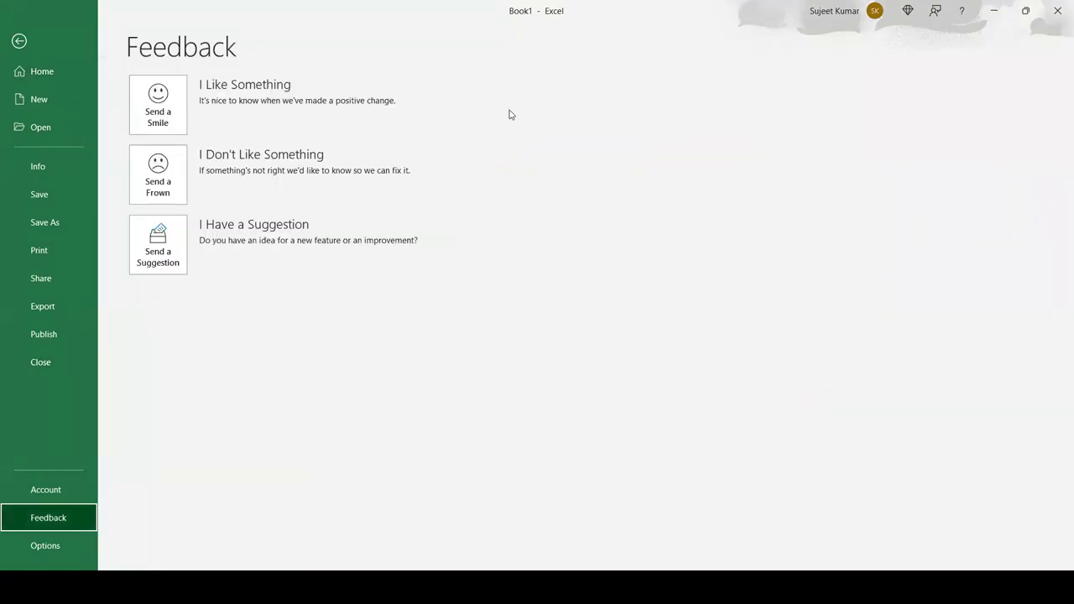
key("Escape")
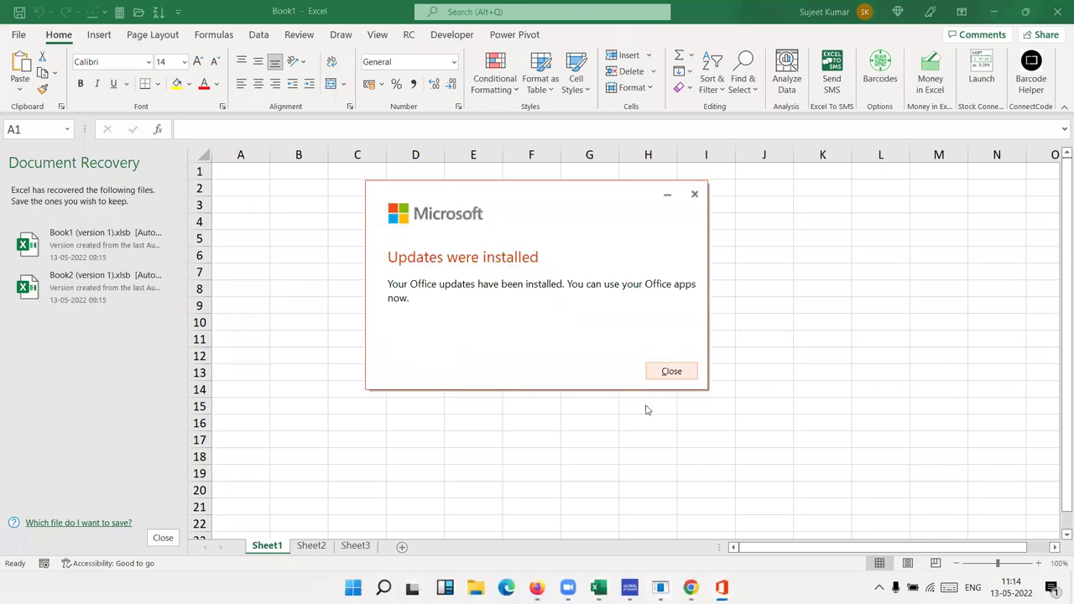
left_click(673, 374)
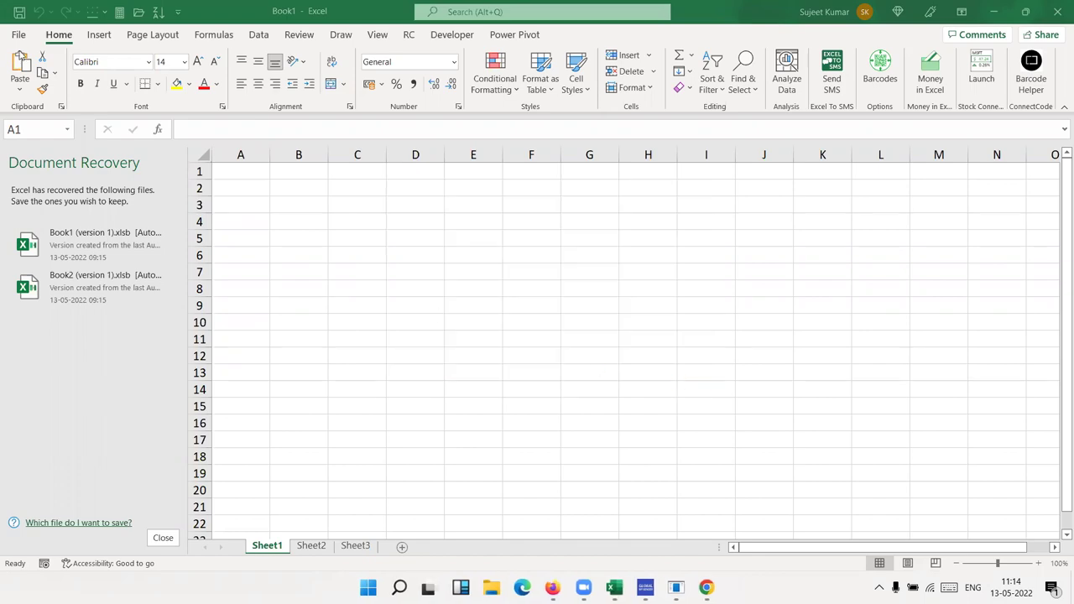
left_click(17, 34)
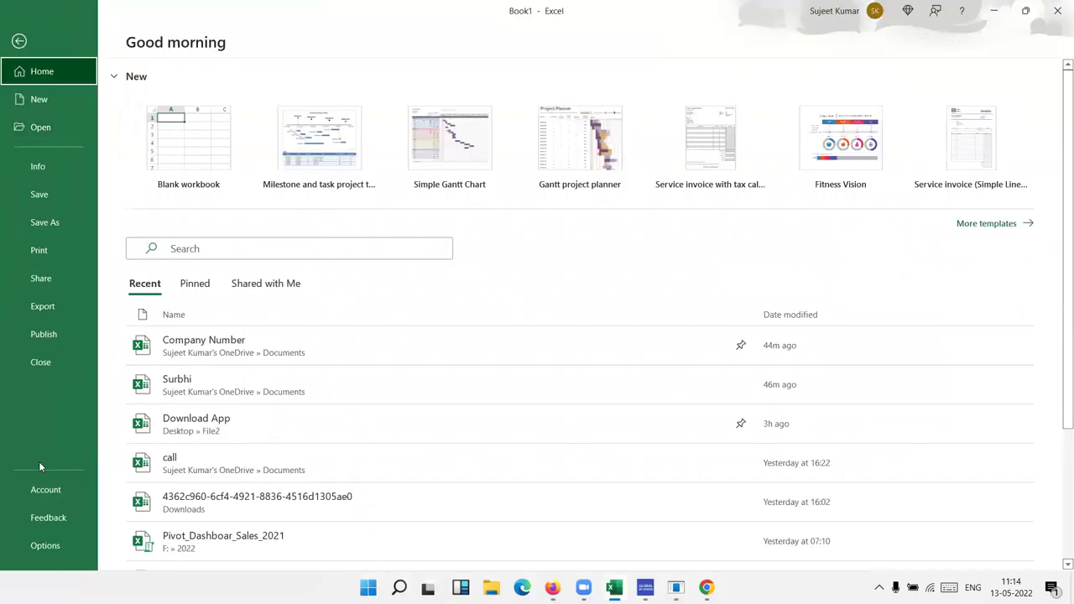
- Visit the Feedback page, then open Excel Options on its General settings
left_click(67, 520)
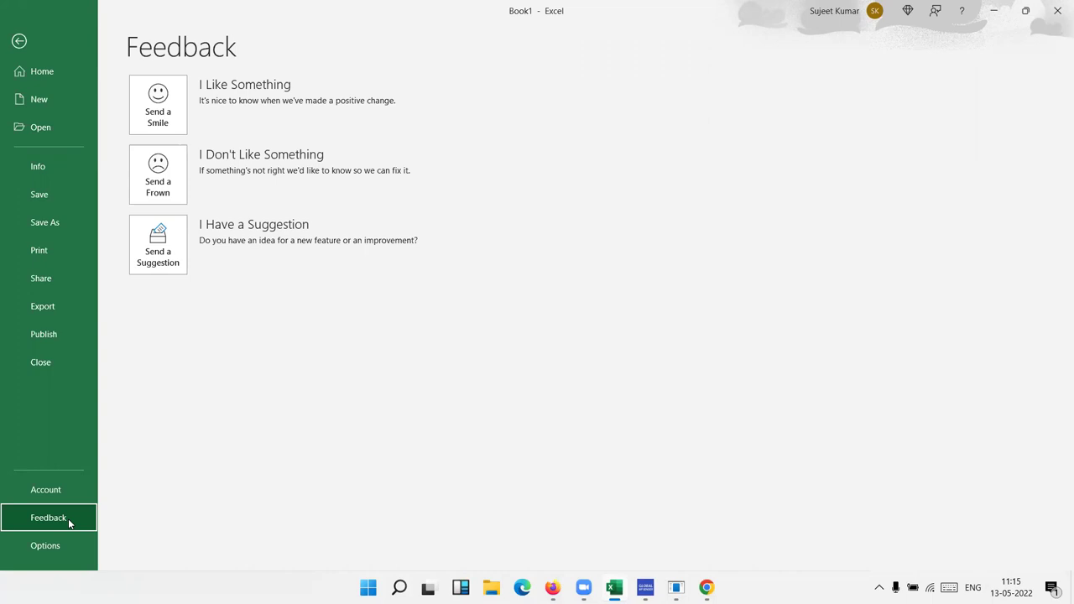
left_click(69, 543)
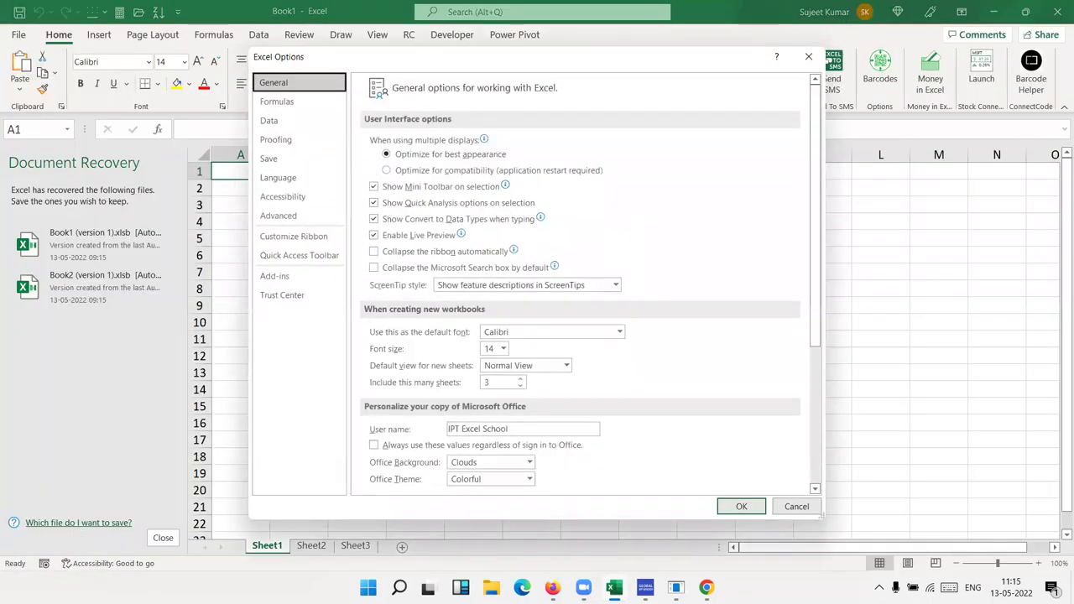
left_click(814, 508)
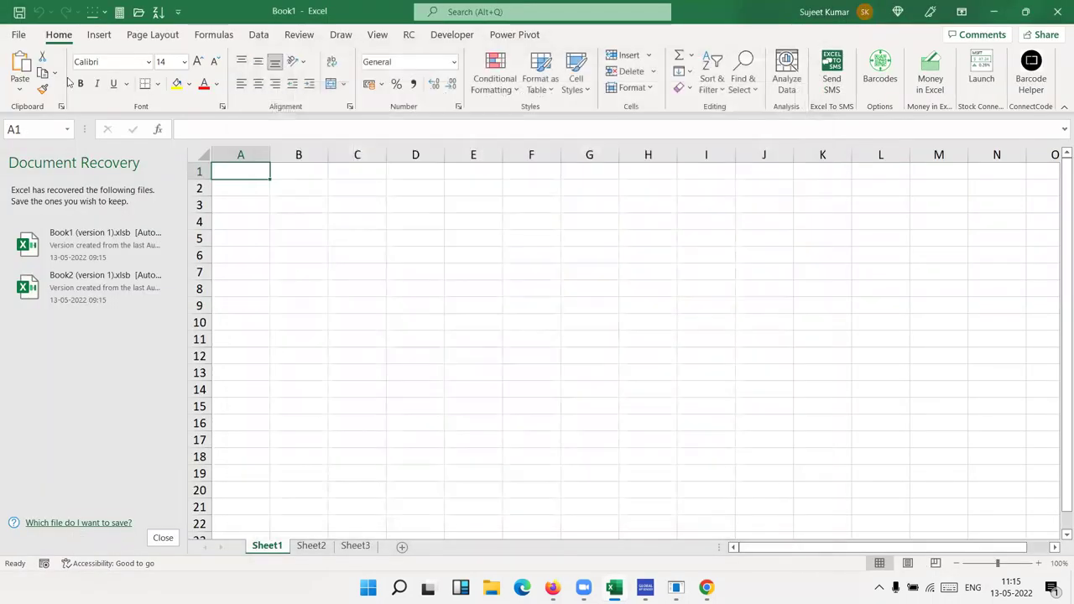
left_click(17, 35)
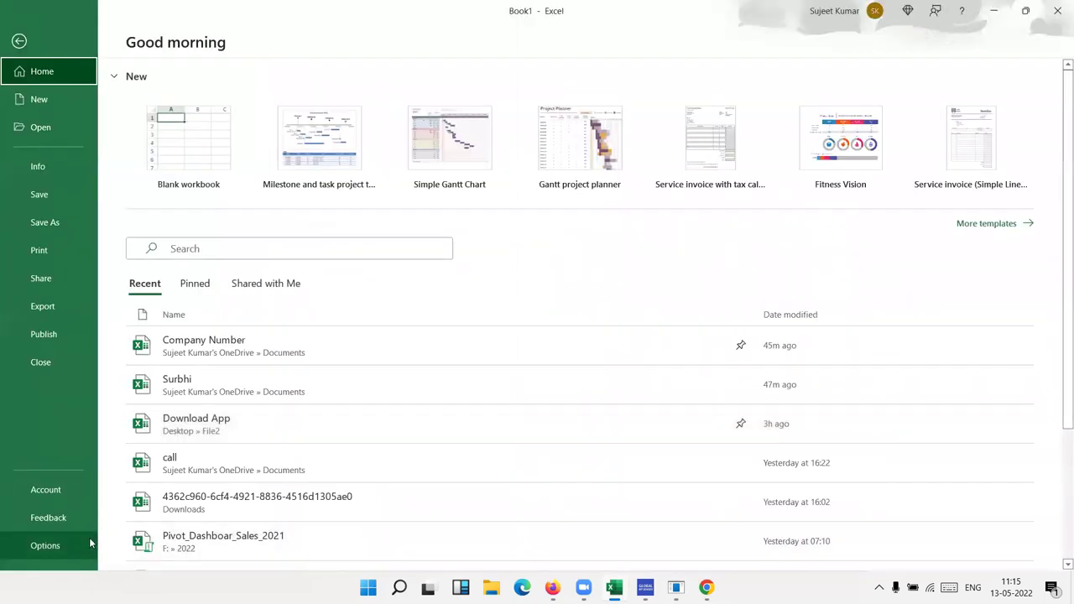
left_click(84, 545)
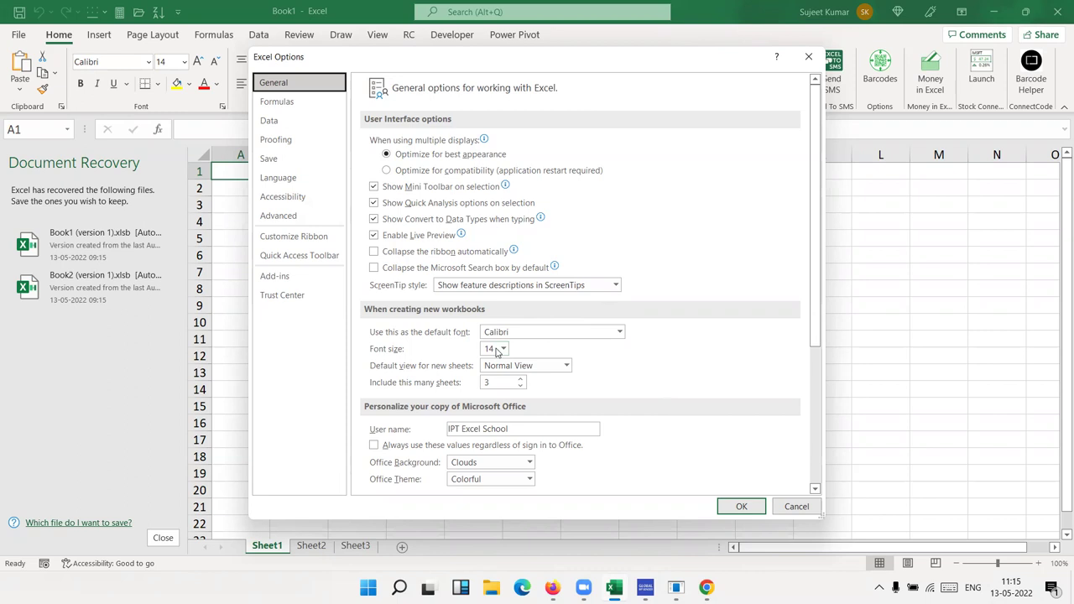
- Browse the default font list, keeping Calibri, and bring the Excel Options window back
left_click(618, 333)
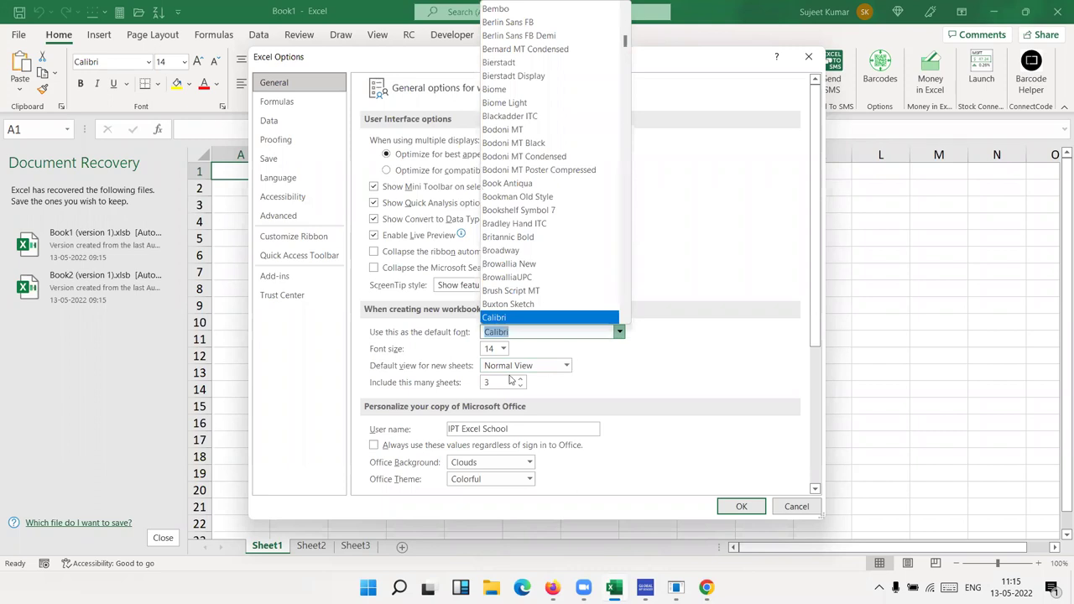
left_click(562, 426)
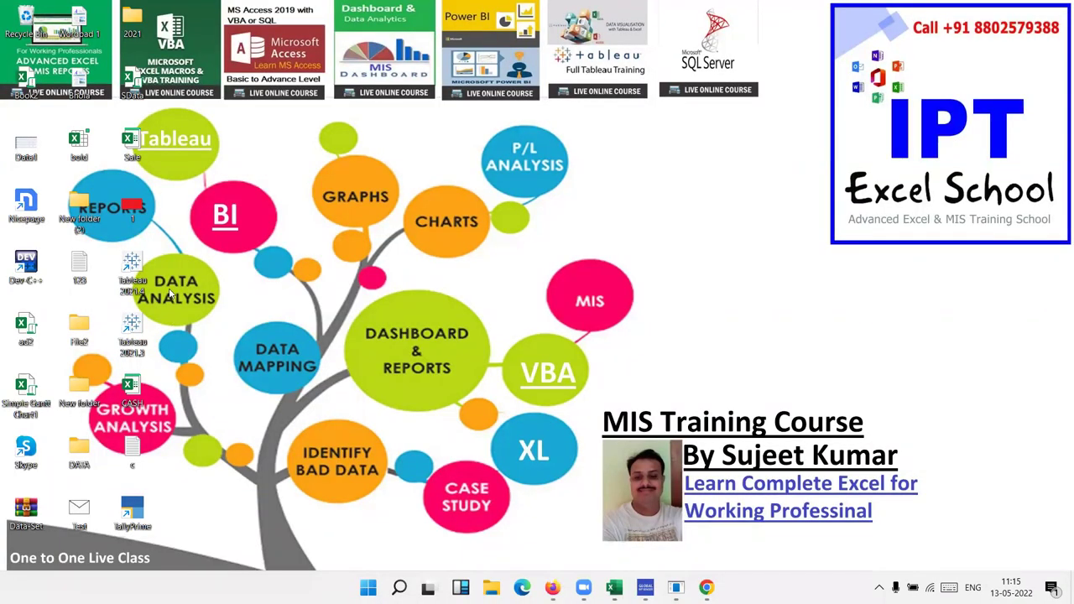
mouse_move(25, 386)
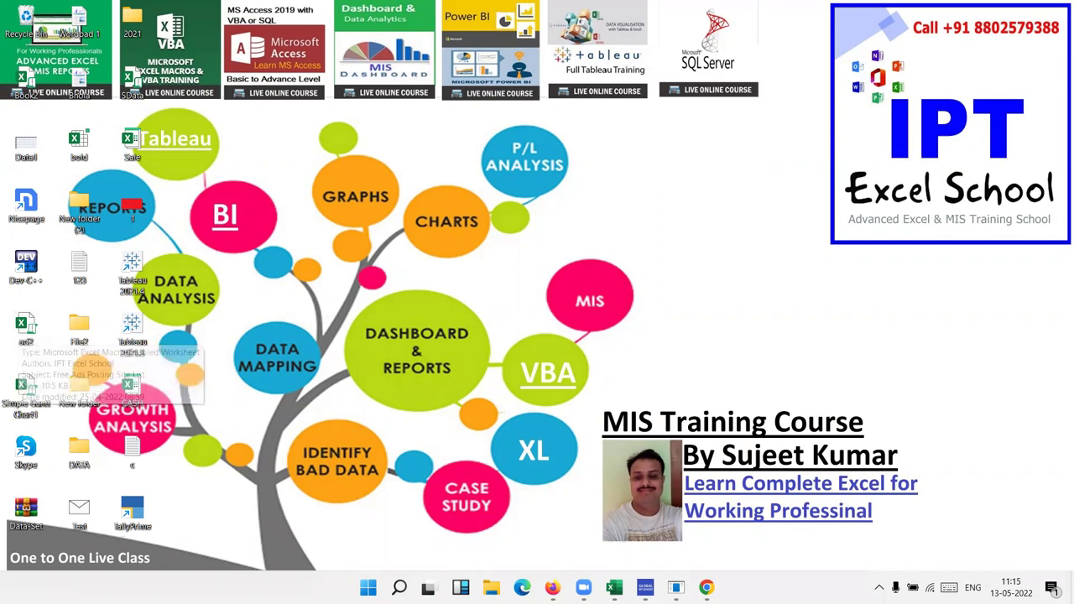
left_click(667, 541)
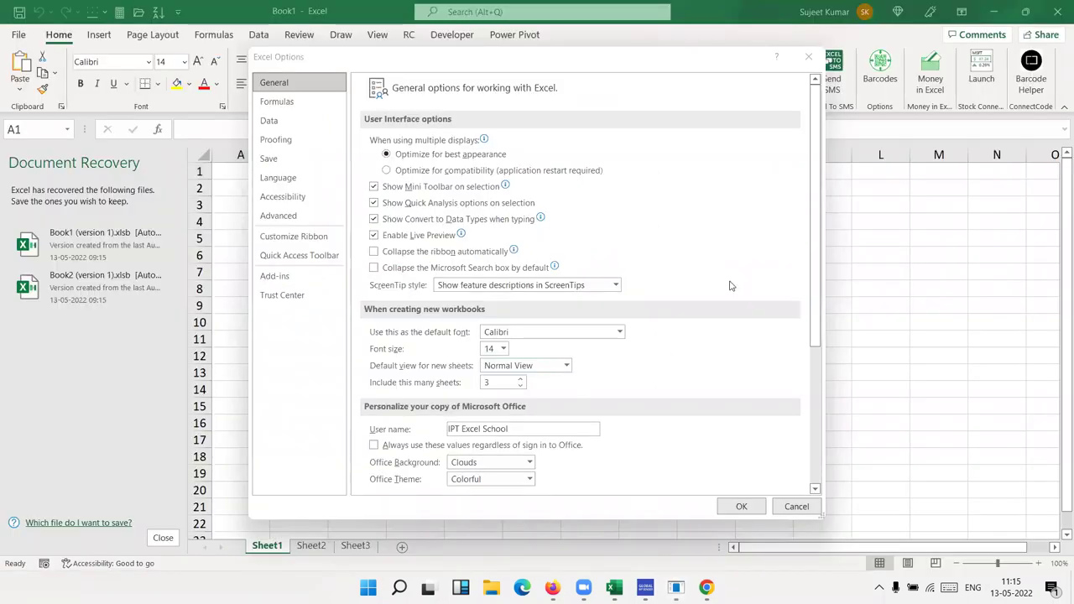
key("super")
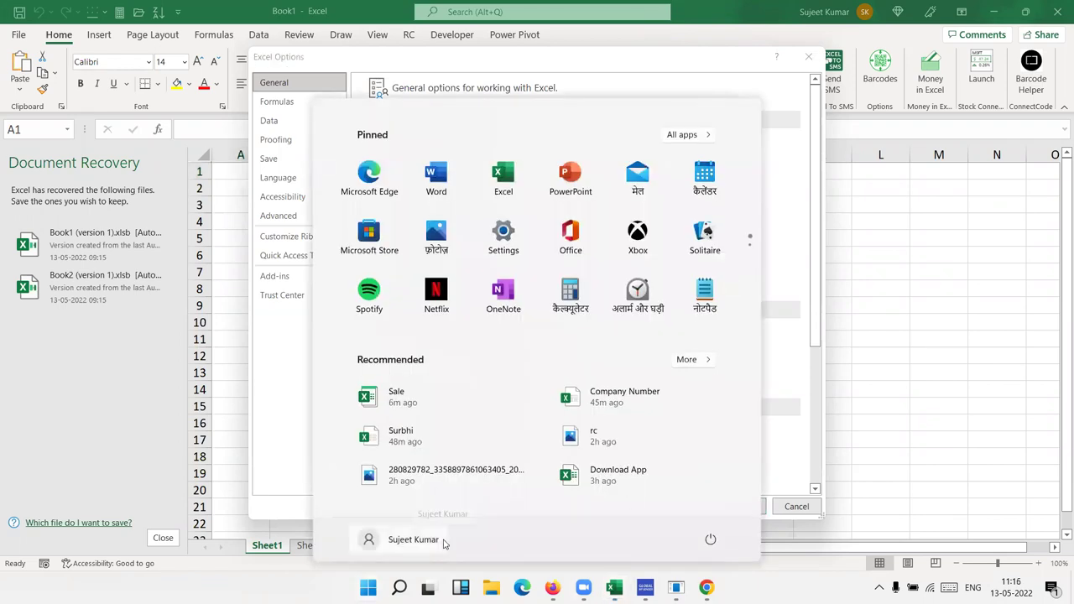
key("super")
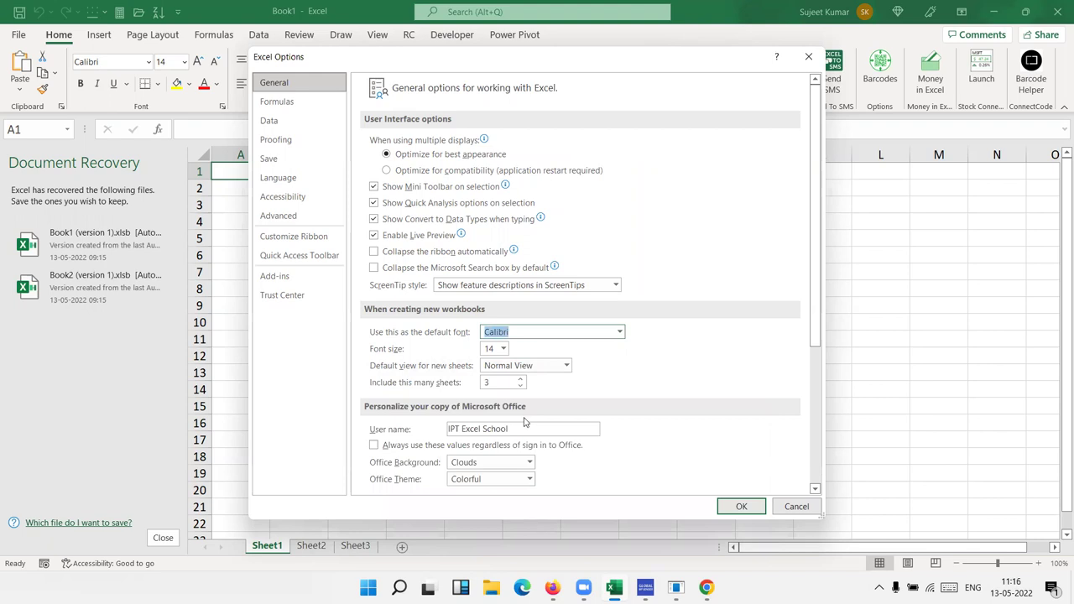
- Switch the Office Theme to Black and apply it
scroll(634, 431, "down", 2)
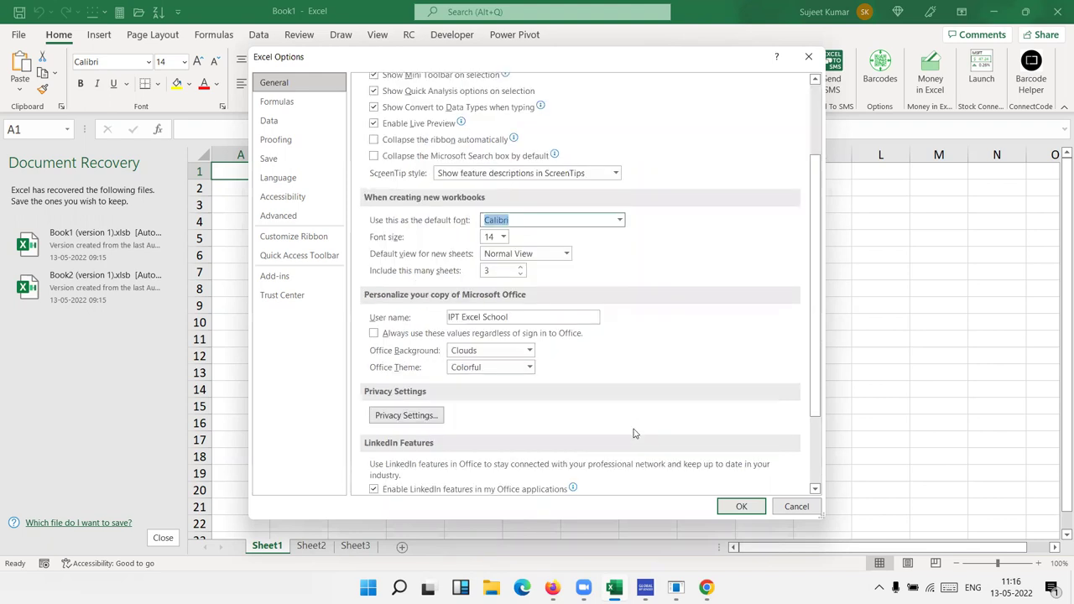
left_click(471, 372)
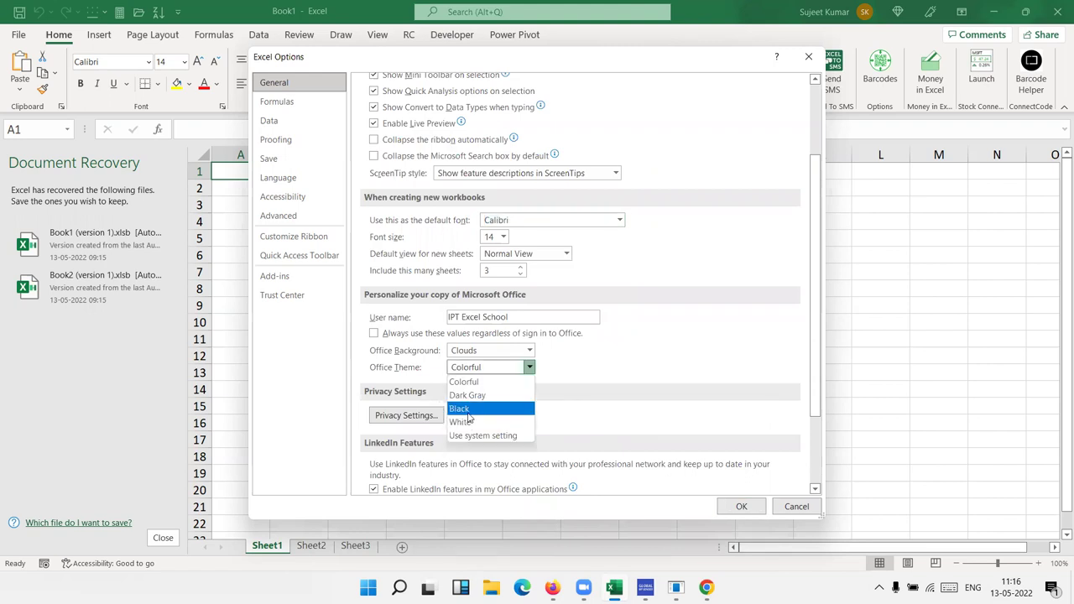
left_click(466, 408)
left_click(736, 507)
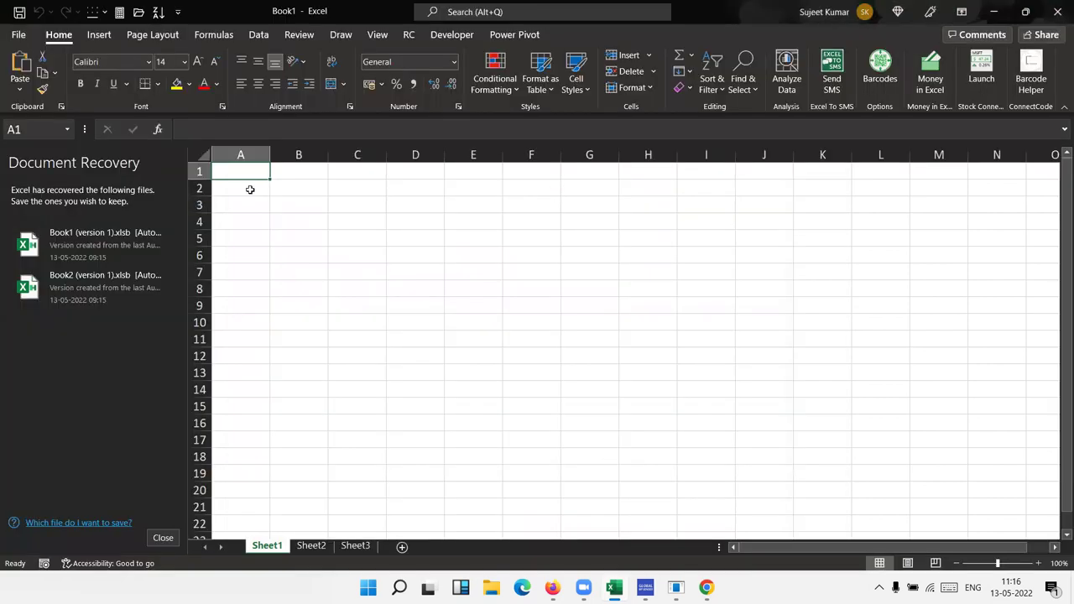
- Reopen Excel Options and set the Office Theme back to Colorful
left_click(17, 37)
left_click(74, 549)
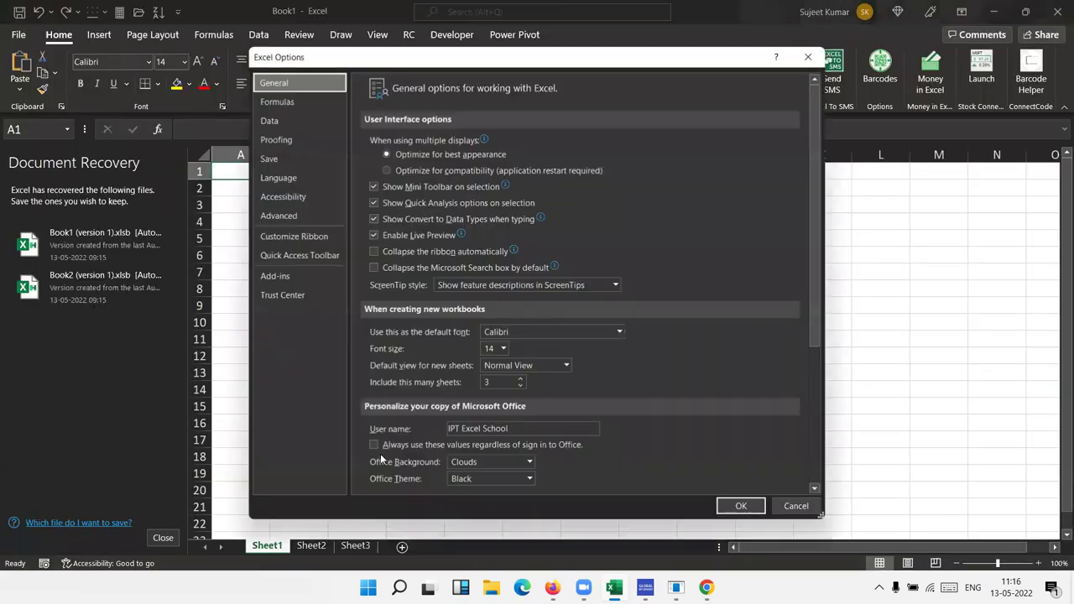
left_click(464, 476)
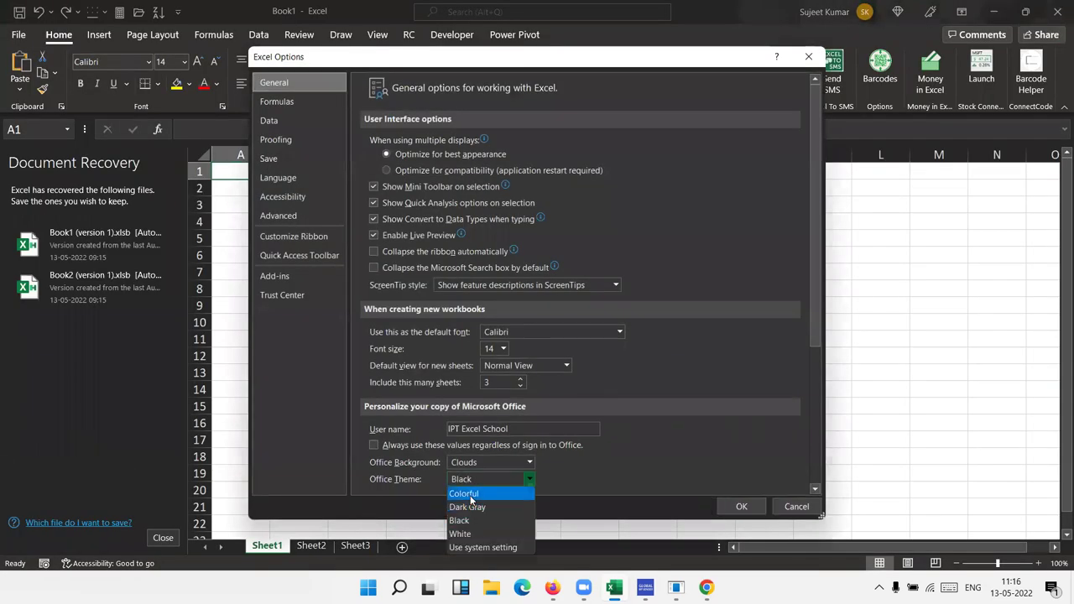
left_click(470, 495)
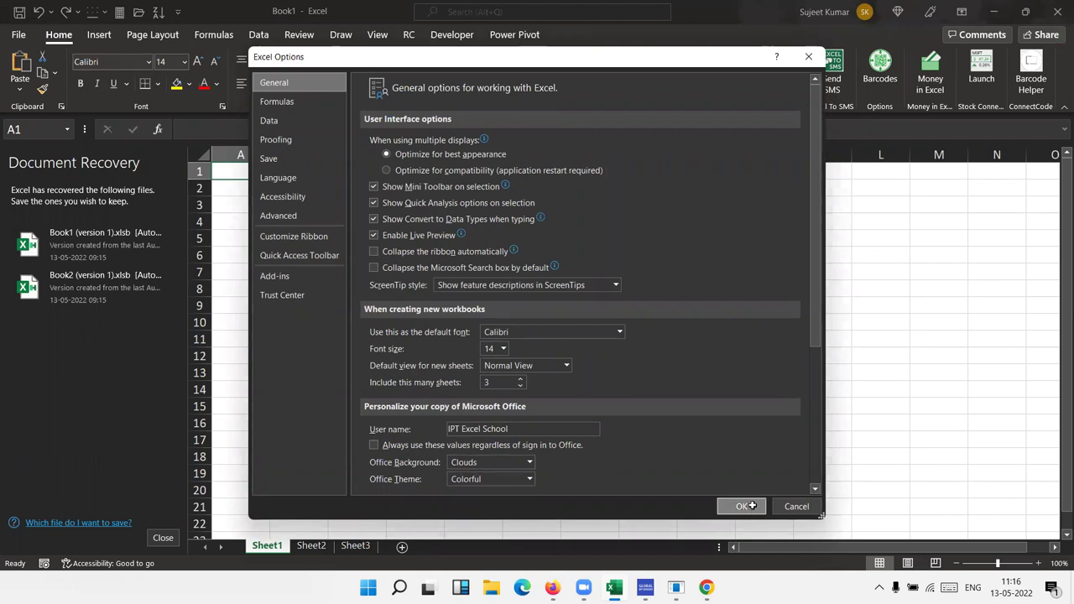
left_click(742, 506)
- Reopen Excel Options and scroll through its settings
left_click(17, 36)
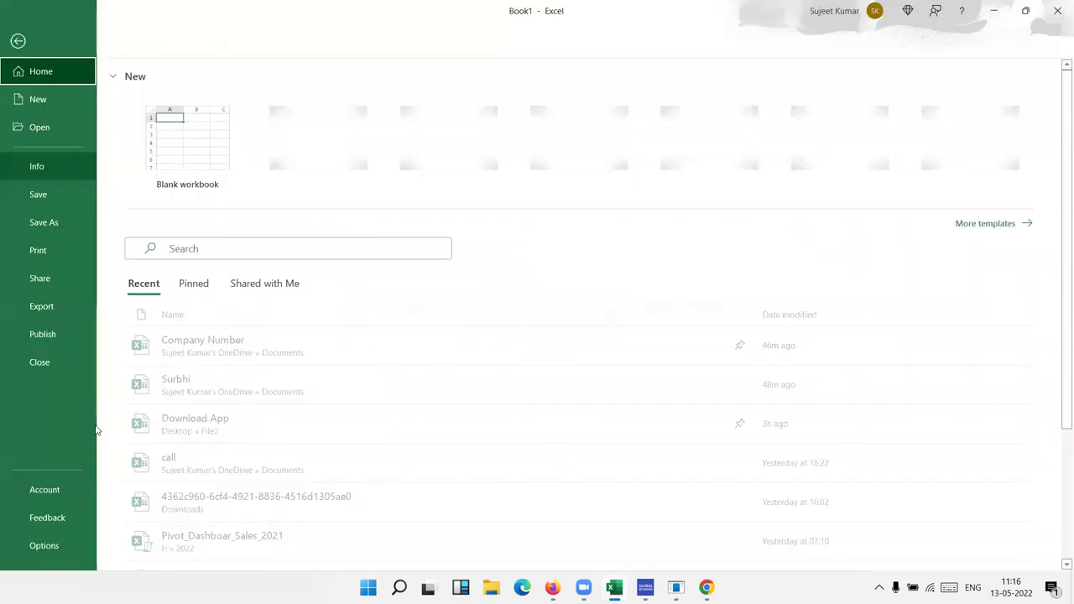
left_click(43, 546)
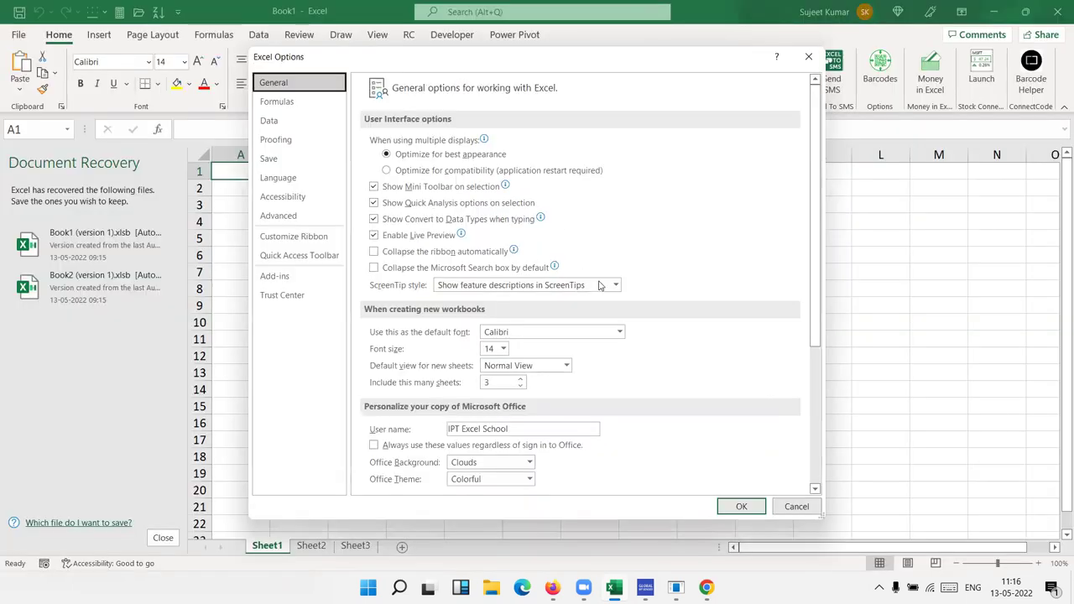
scroll(599, 285, "down", 5)
scroll(599, 285, "up", 3)
scroll(599, 285, "up", 2)
- View the Formulas settings, move the dialog right to reveal column A, then show Data options
left_click(274, 101)
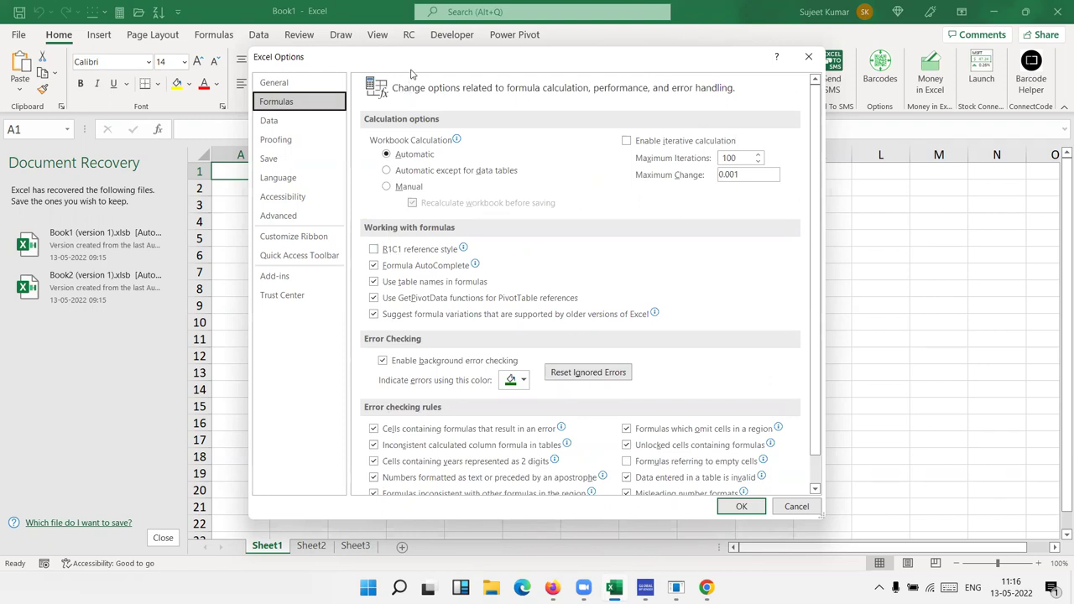
left_click_drag(425, 67, 634, 55)
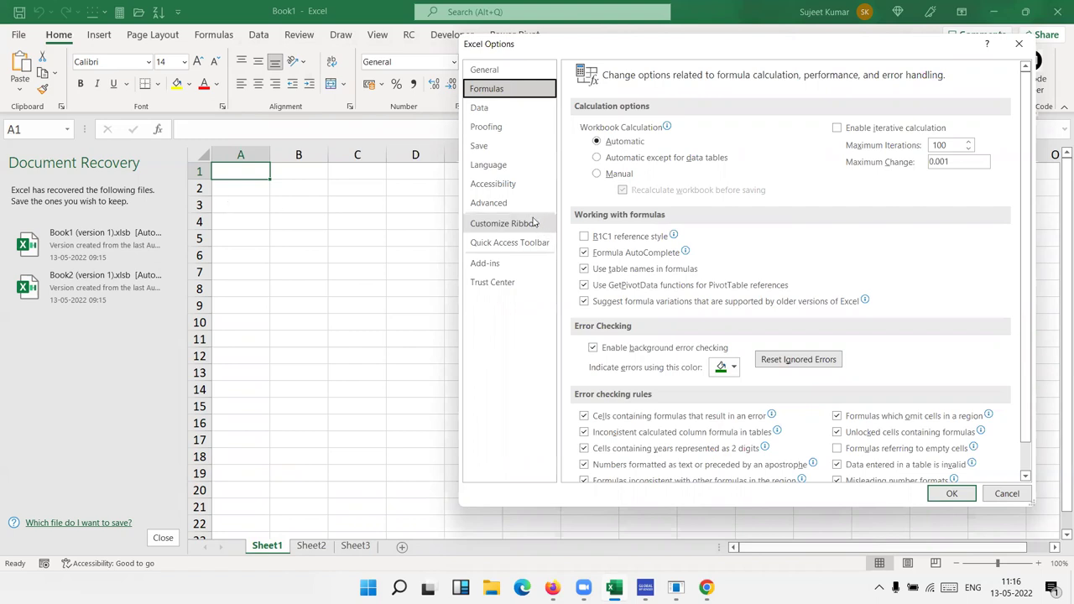
left_click(504, 110)
- Find the AutoCorrect entry DS for 'Daily Sales Report', then show the Save settings
left_click(506, 130)
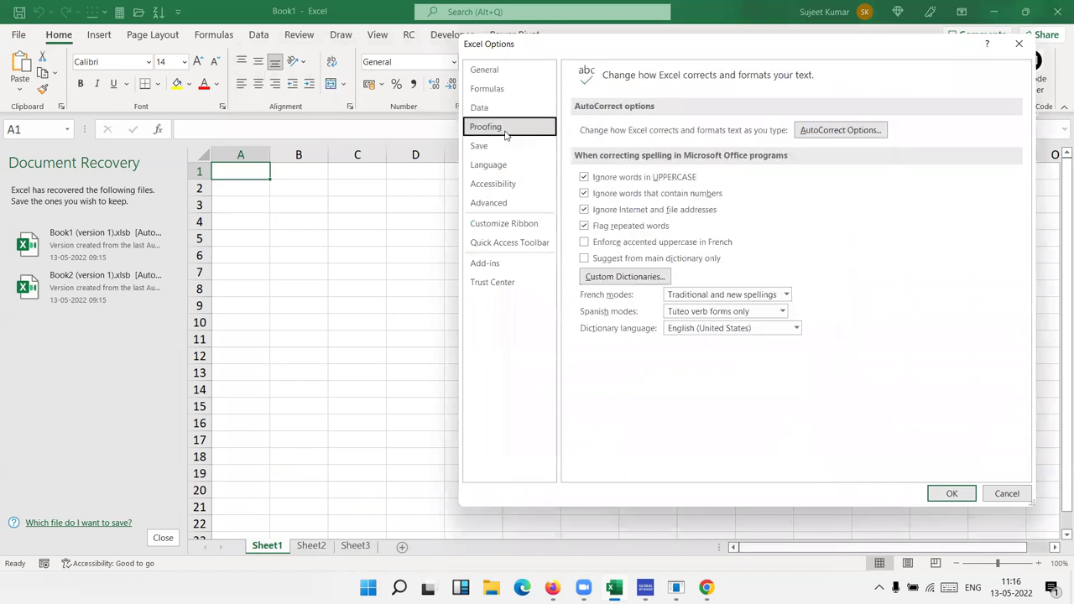
left_click(869, 135)
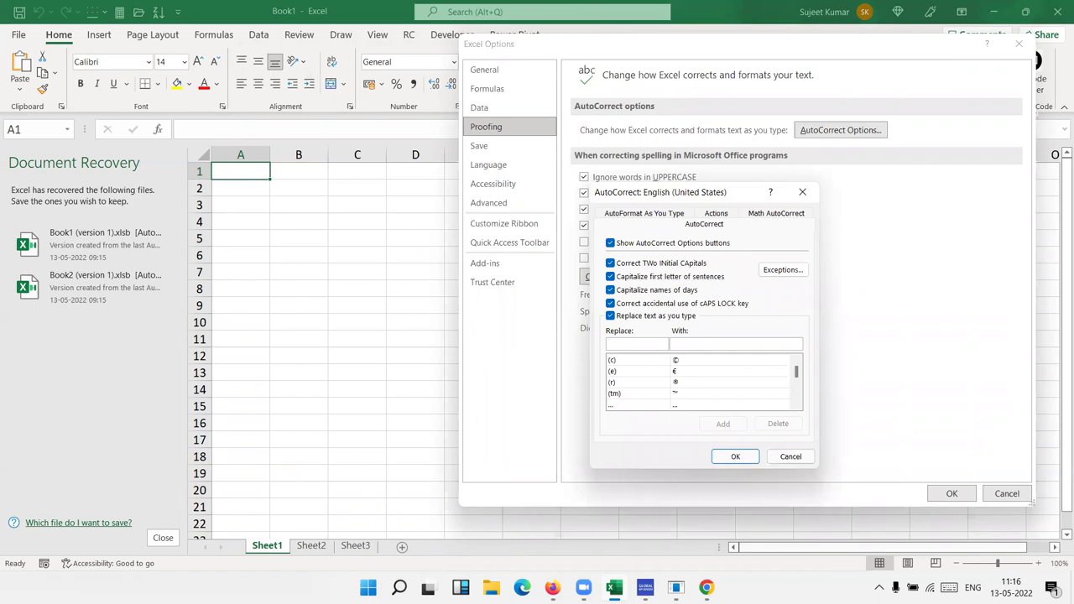
type("DS")
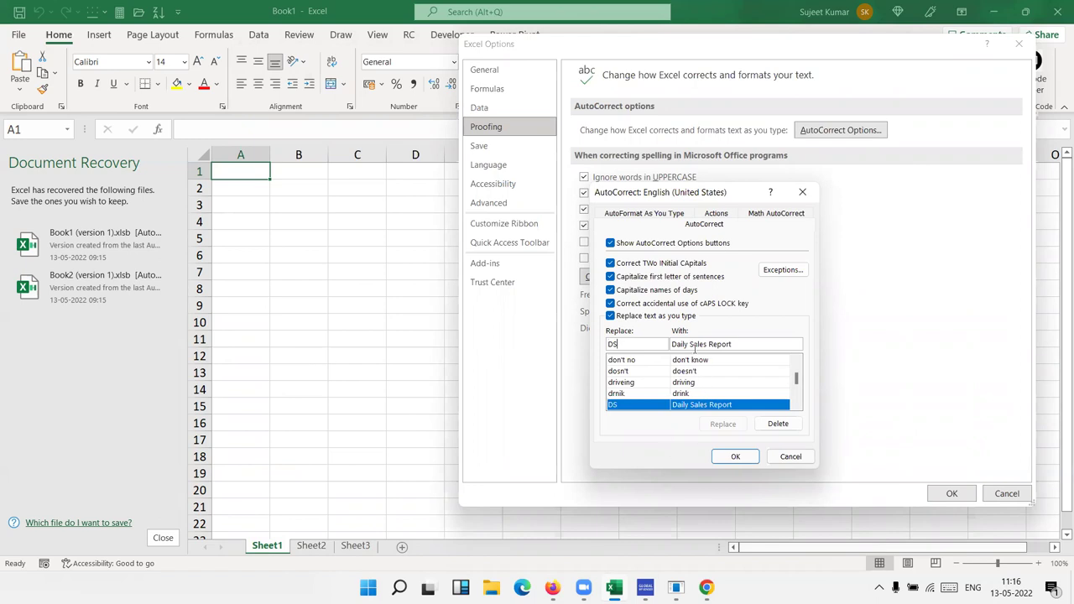
key("Tab")
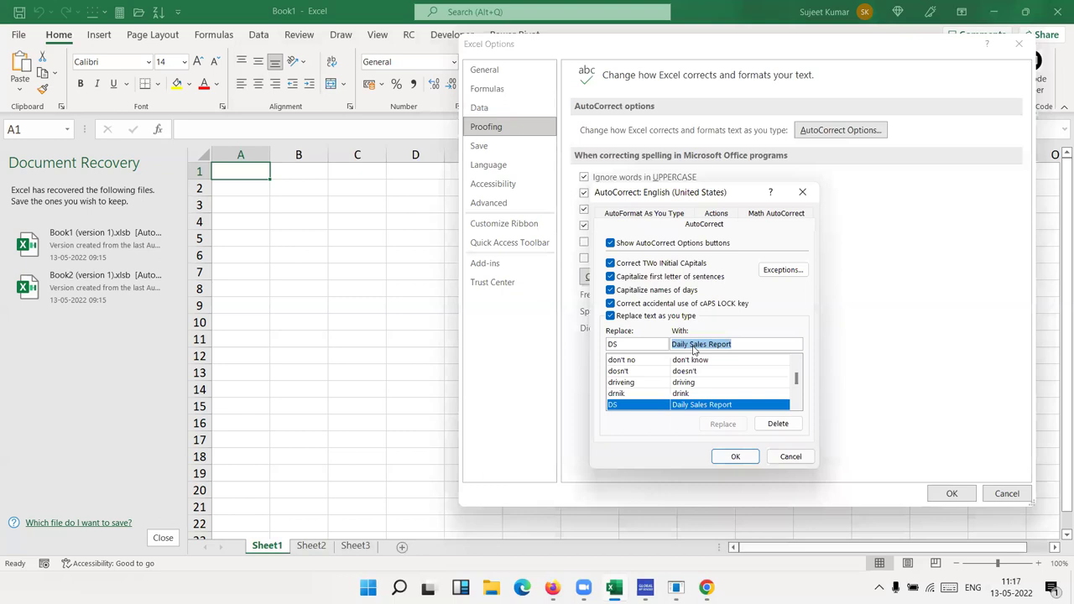
key("Return")
left_click(508, 148)
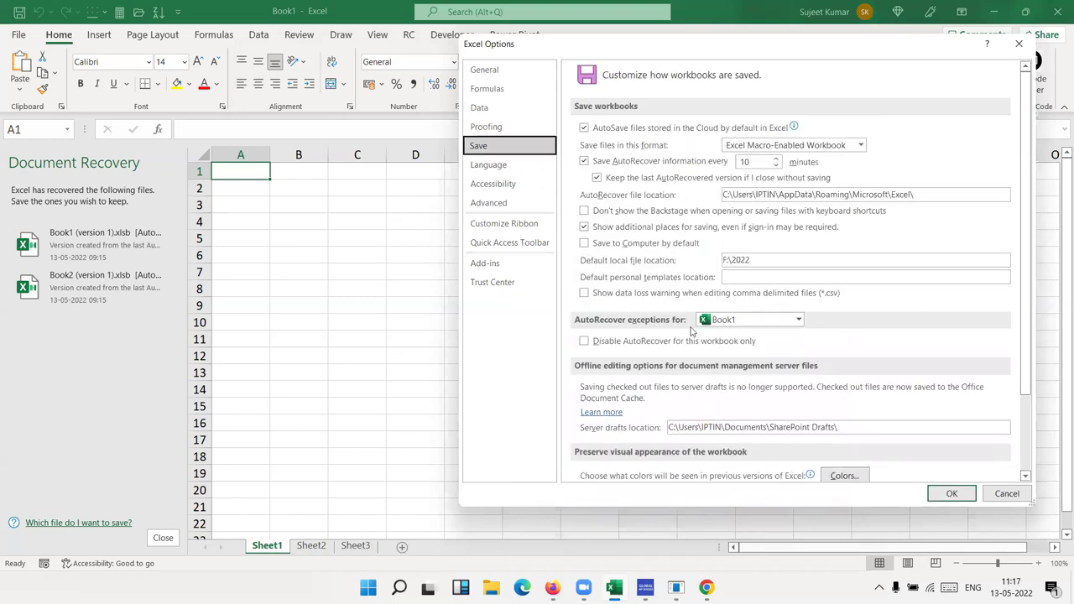
left_click(742, 148)
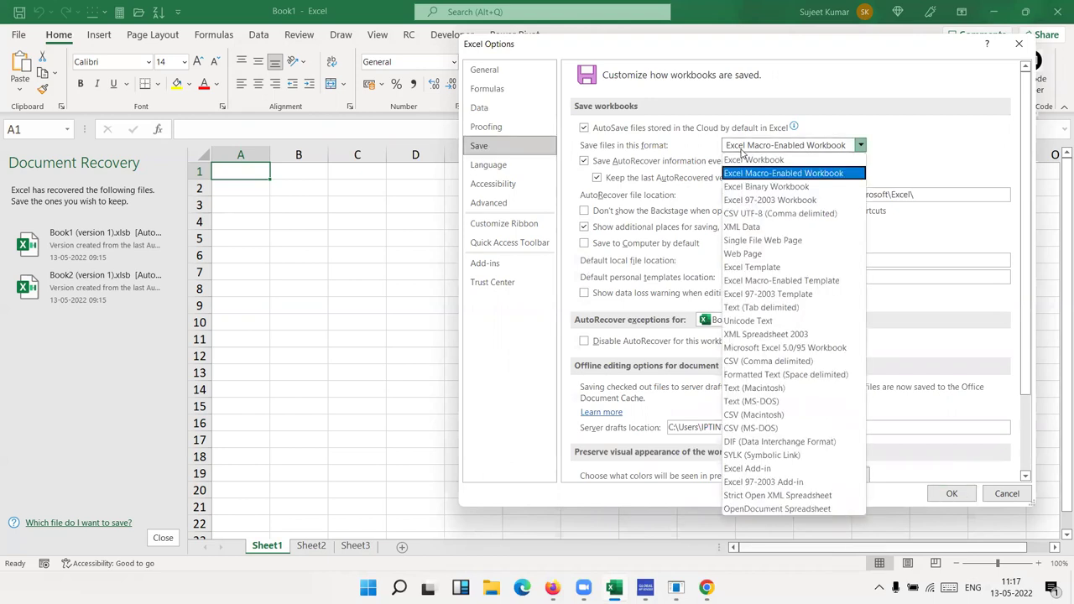
left_click(741, 149)
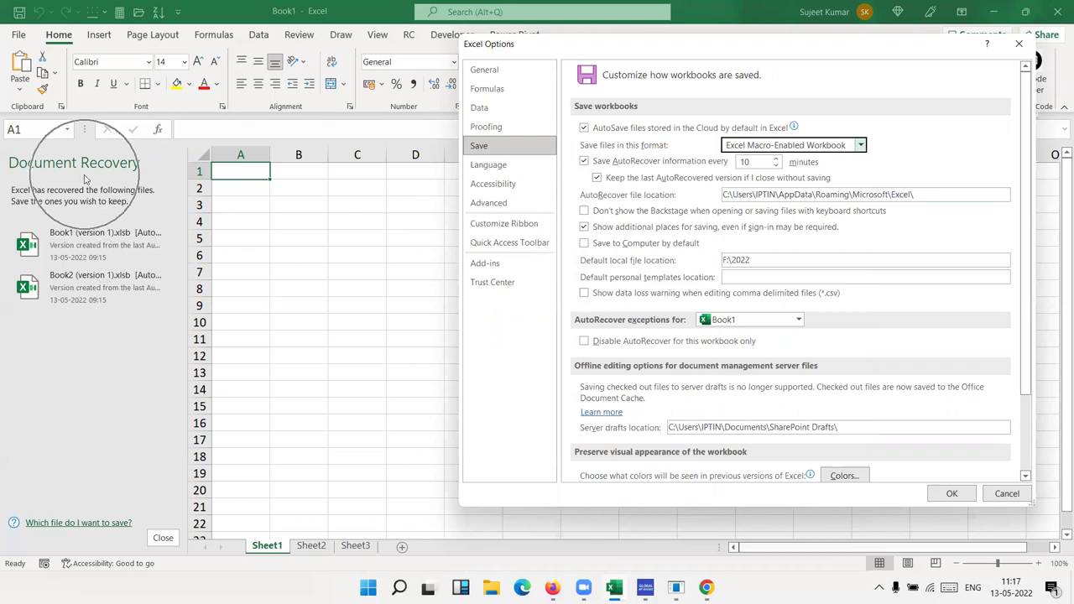
left_click(758, 165)
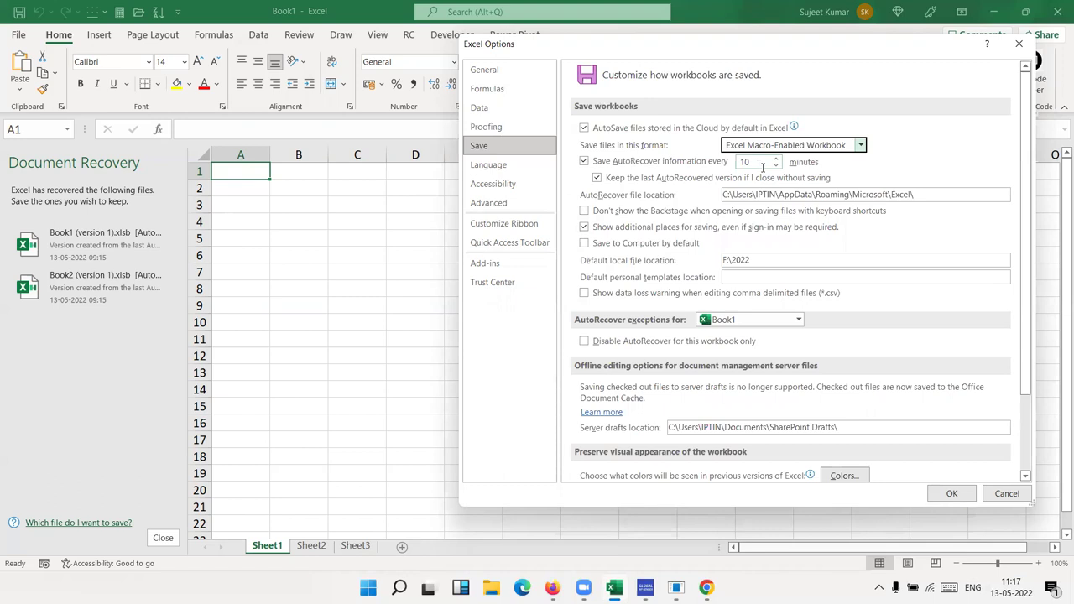
key("super")
key("super")
left_click(754, 258)
left_click(754, 258)
left_click(754, 259)
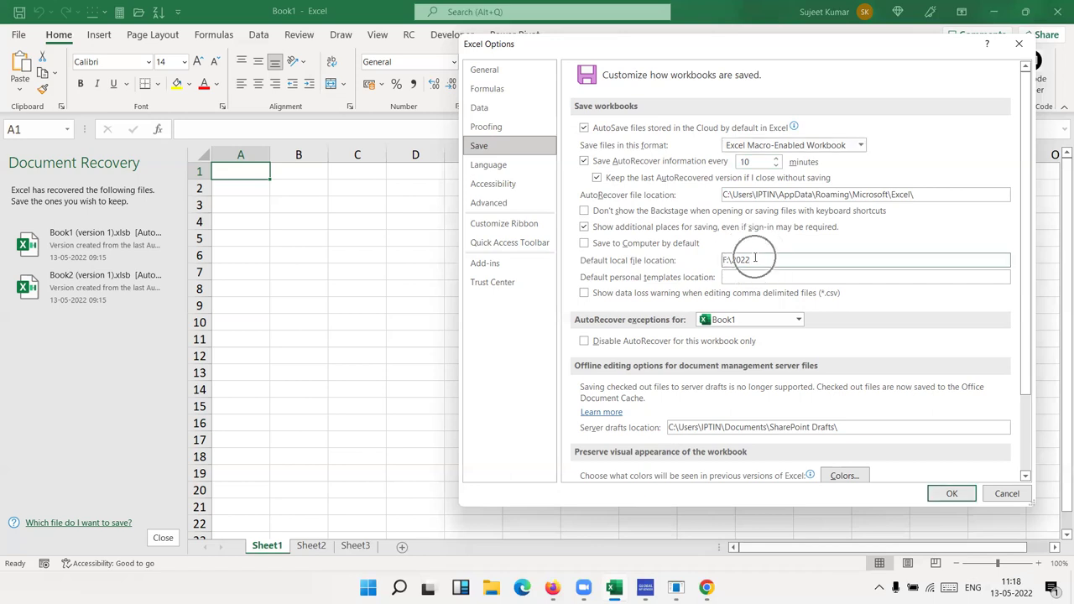
scroll(752, 304, "down", 3)
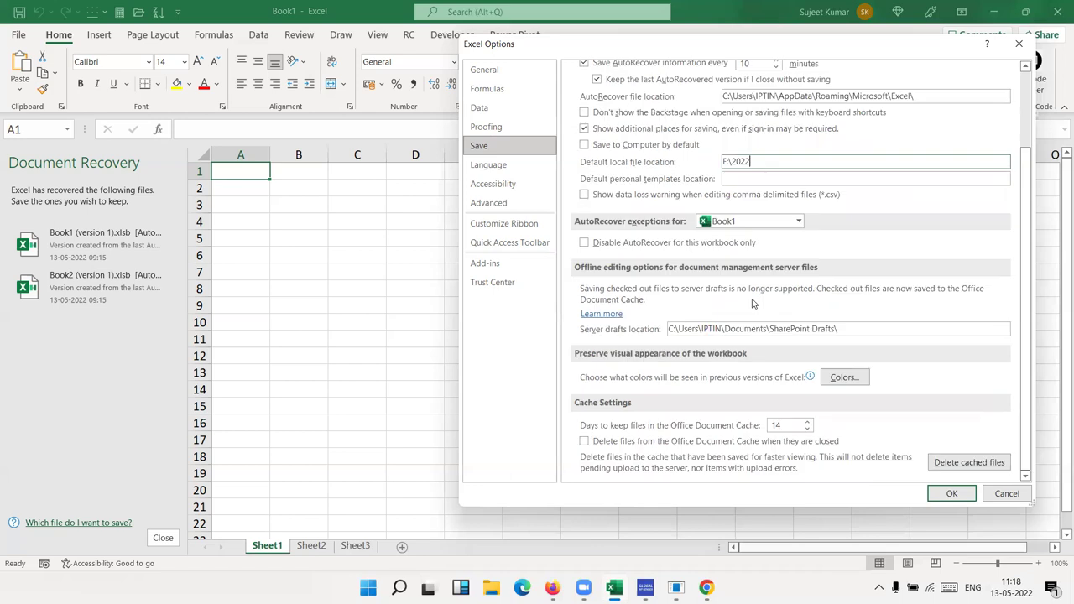
- Reach the Advanced page, keep the Enter move direction Down, and toggle the fill handle off and on
left_click(495, 168)
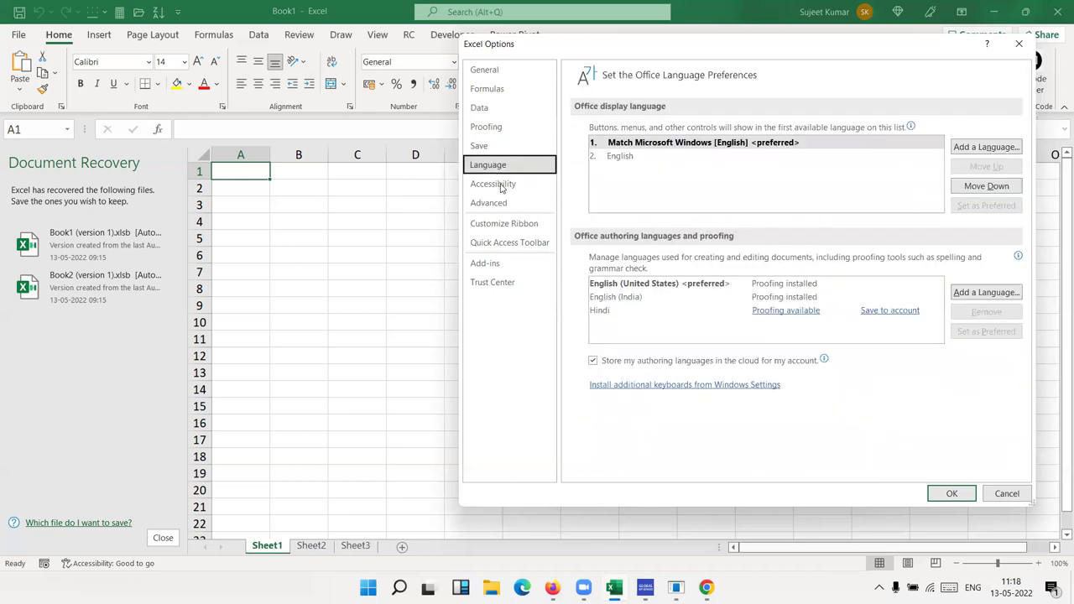
left_click(502, 186)
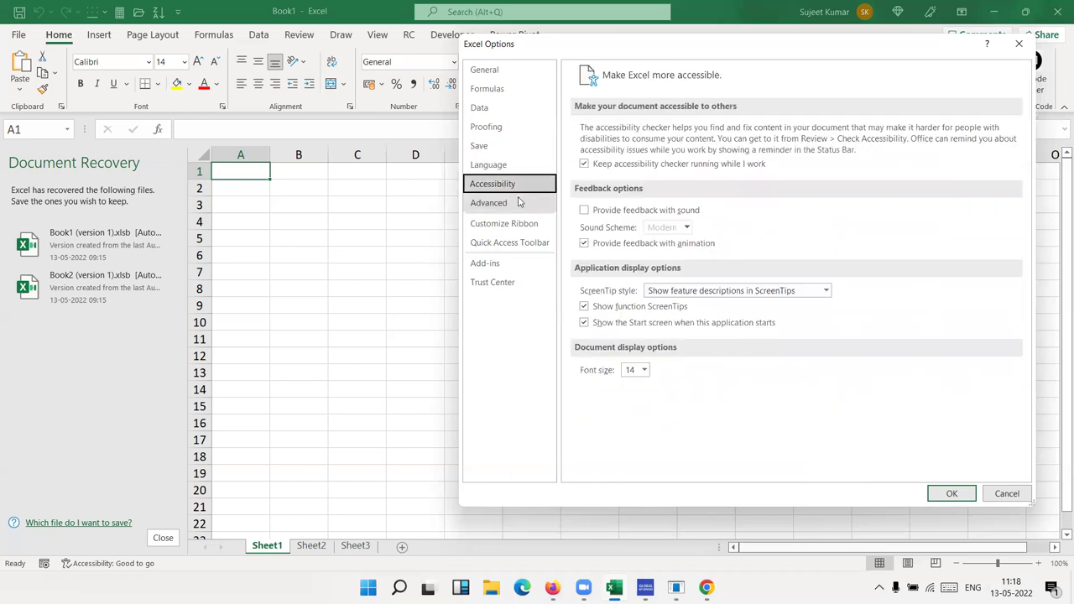
left_click(519, 202)
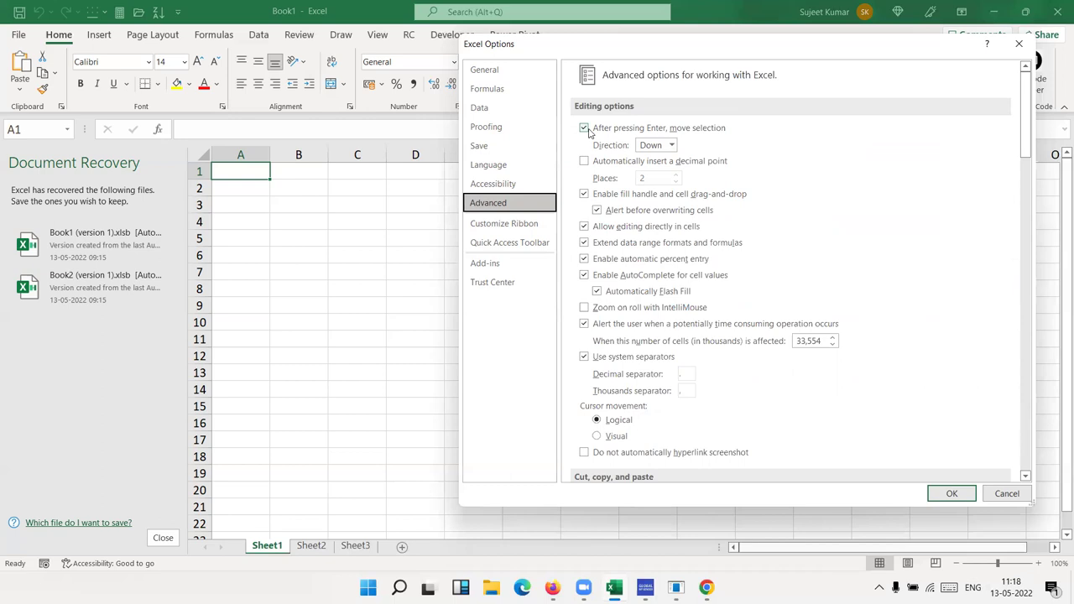
left_click(649, 146)
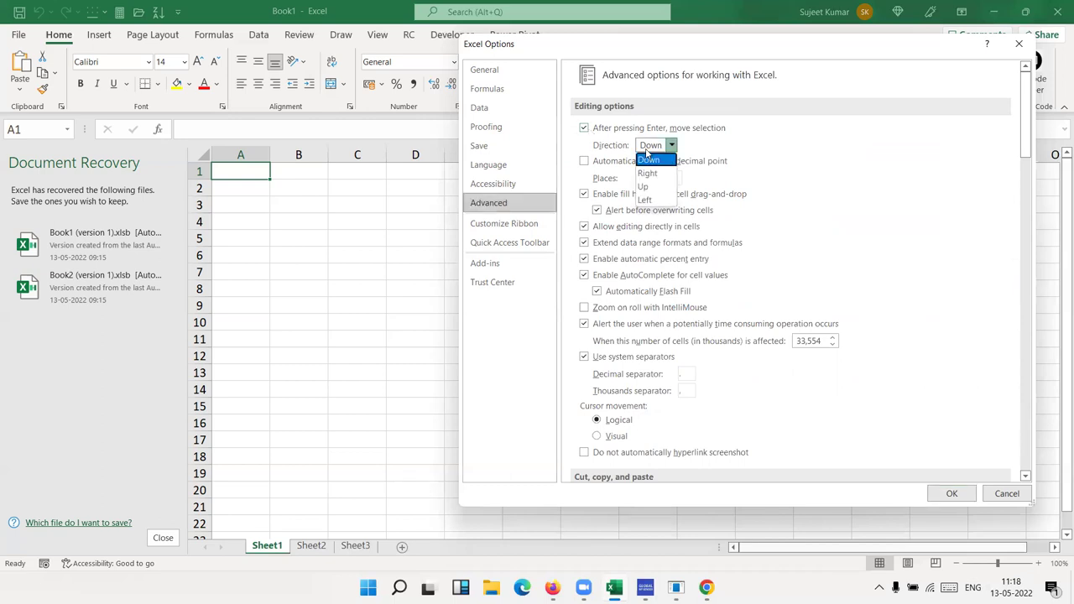
left_click(698, 183)
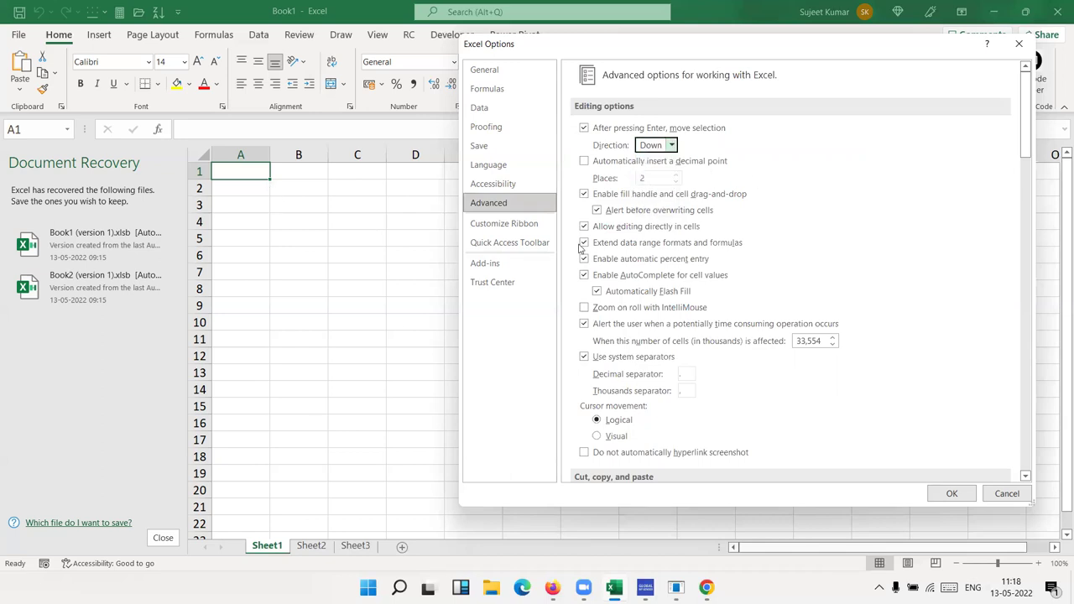
left_click(600, 199)
left_click(599, 203)
- Scroll the Advanced options down to Edit Custom Lists, then close Excel Options with Esc
scroll(598, 206, "down", 5)
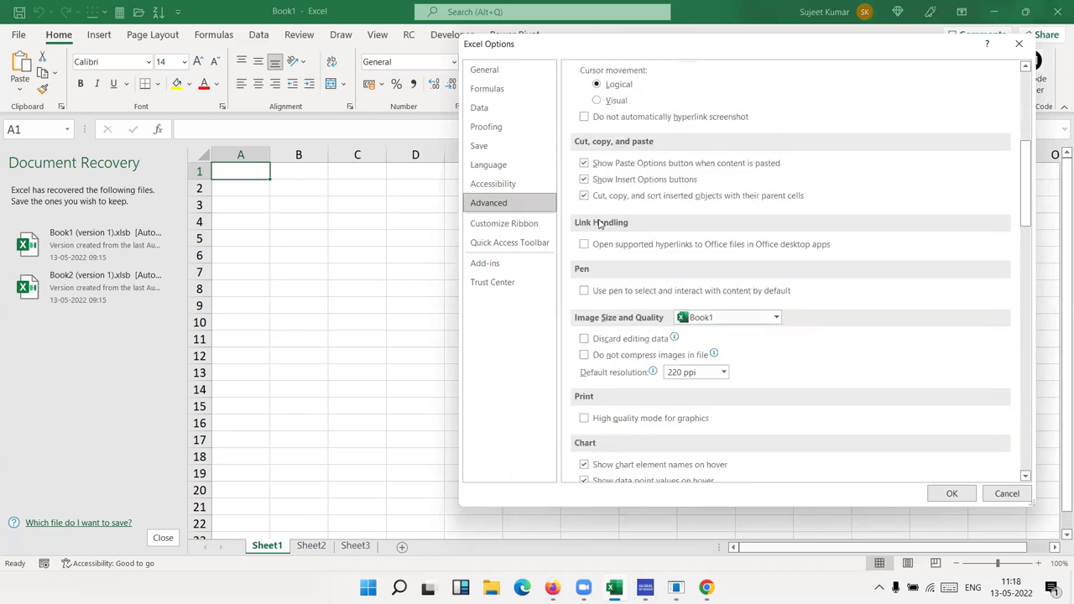
scroll(600, 224, "down", 3)
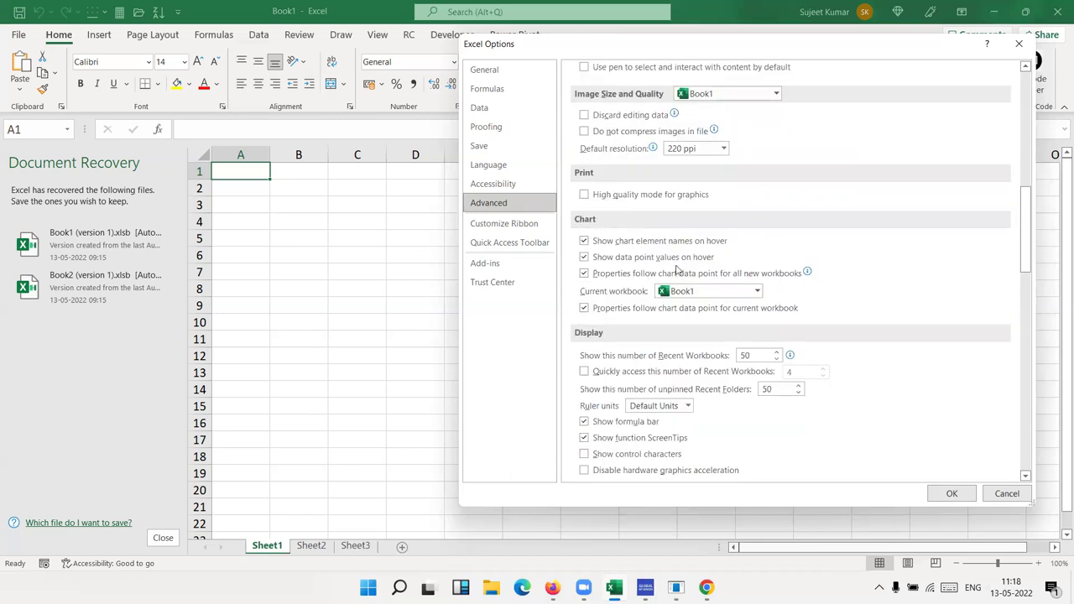
scroll(676, 268, "down", 3)
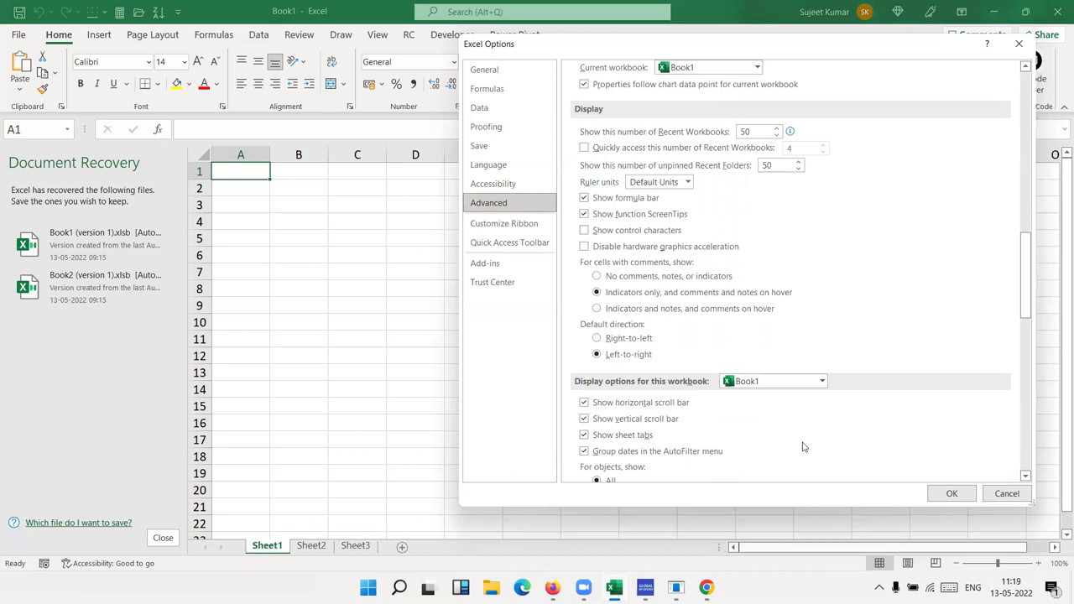
scroll(802, 446, "down", 3)
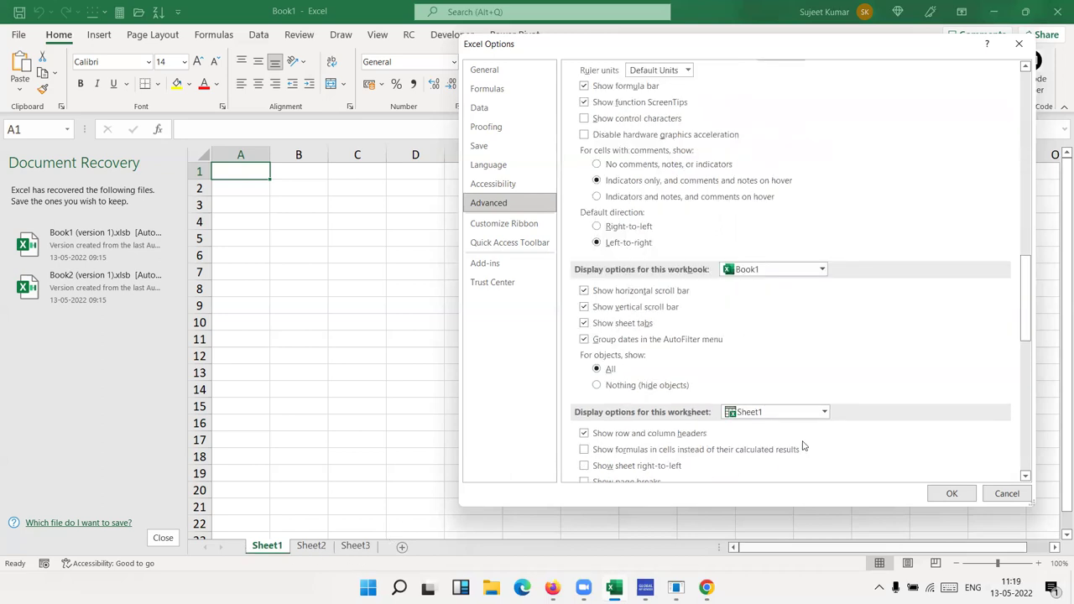
scroll(802, 446, "down", 3)
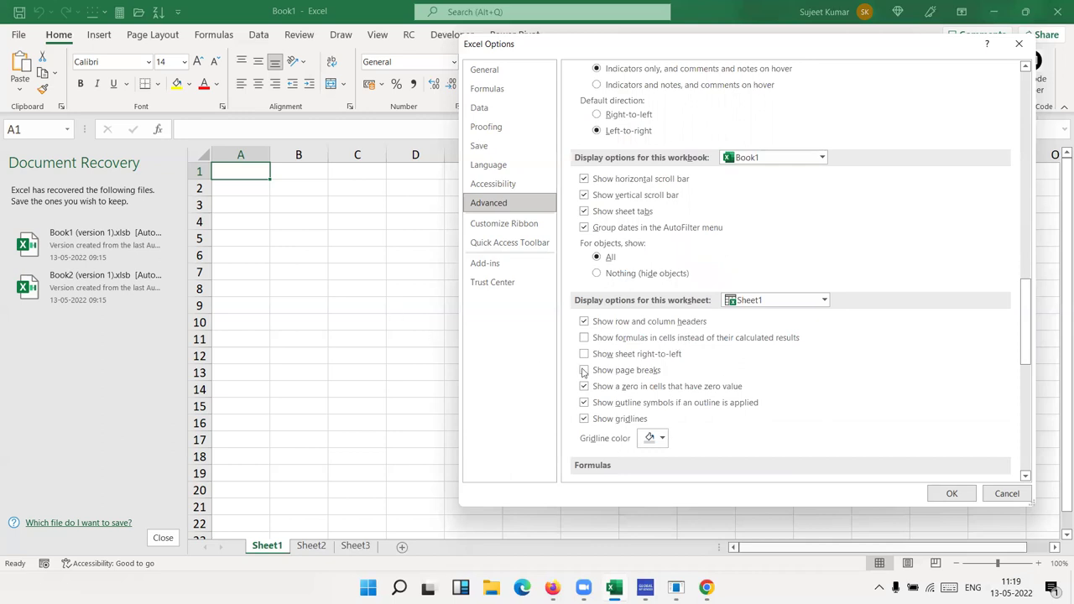
scroll(610, 394, "down", 3)
scroll(612, 398, "down", 3)
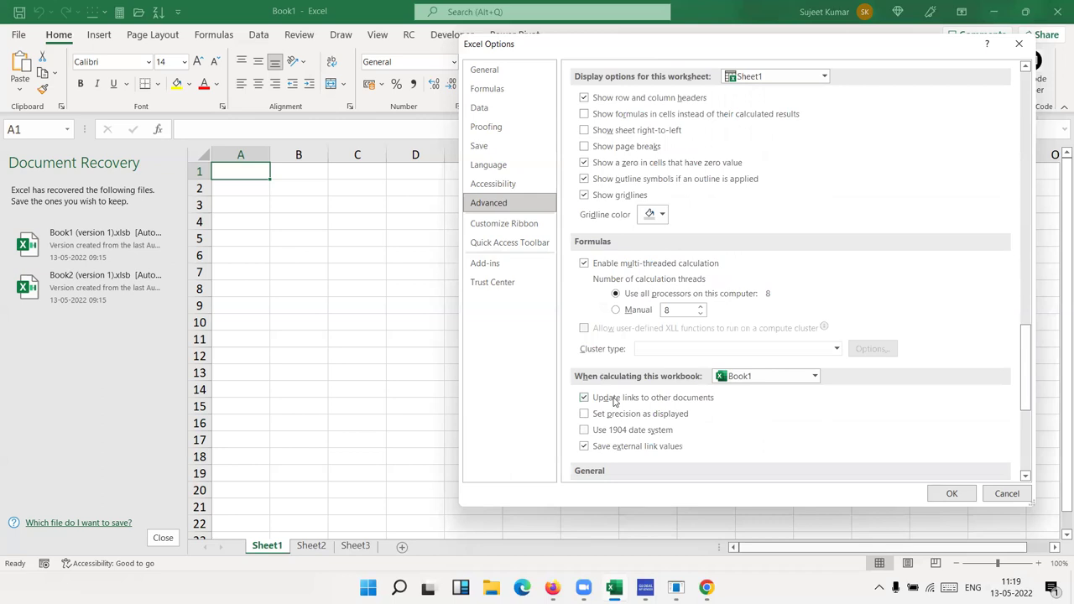
scroll(617, 401, "down", 6)
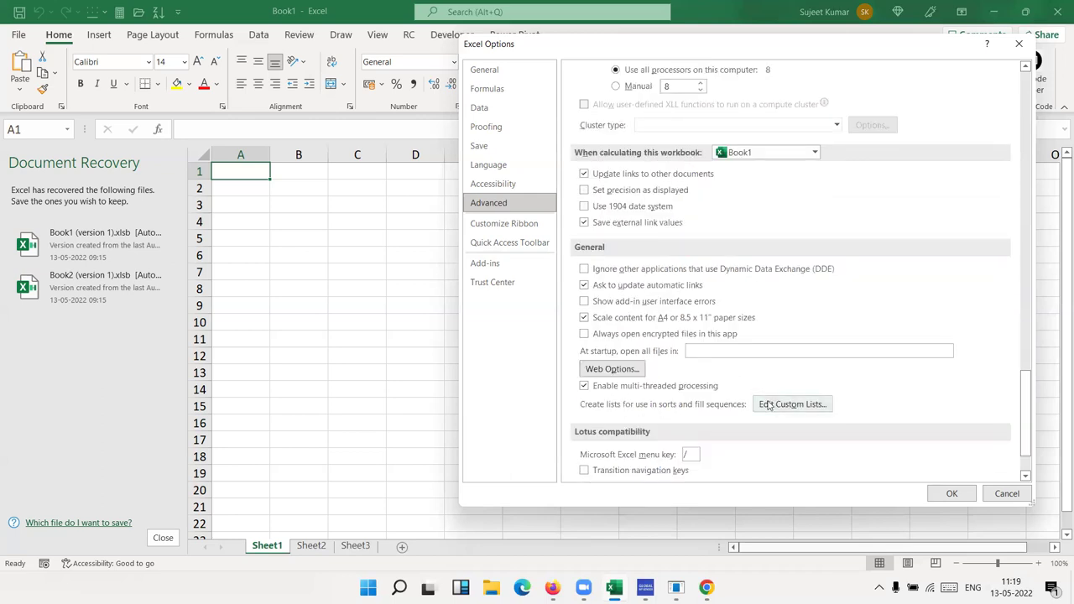
key("Escape")
- Enter 'Puja' in C3 and fill the names down to C14
left_click(373, 198)
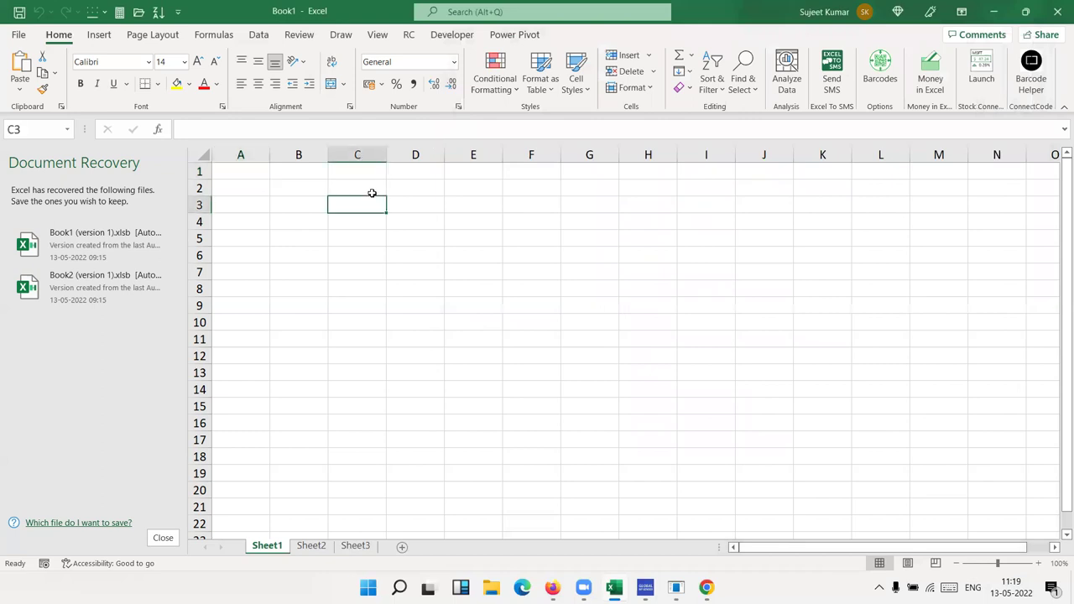
type("Puja")
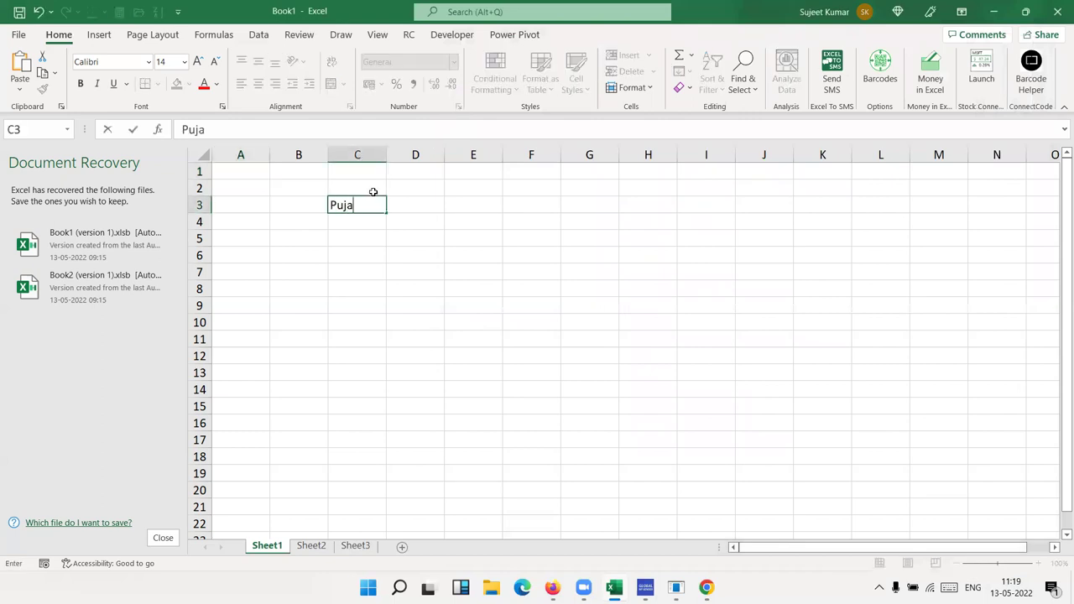
key("Return")
left_click(379, 207)
left_click_drag(384, 211, 383, 391)
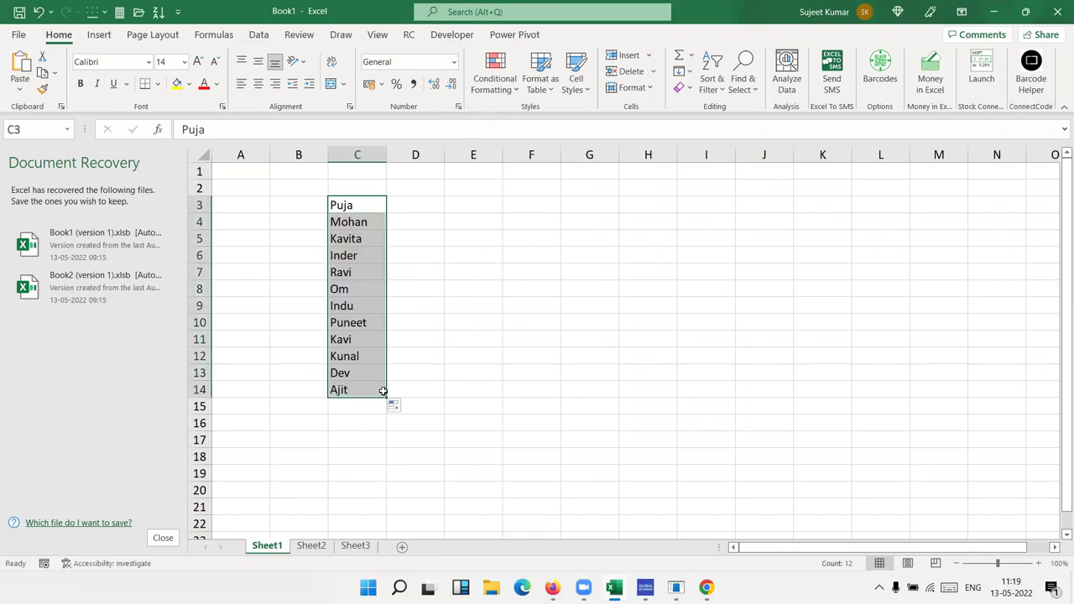
- Enter 'JAN' in F3 and fill the month series down to F16
left_click(532, 203)
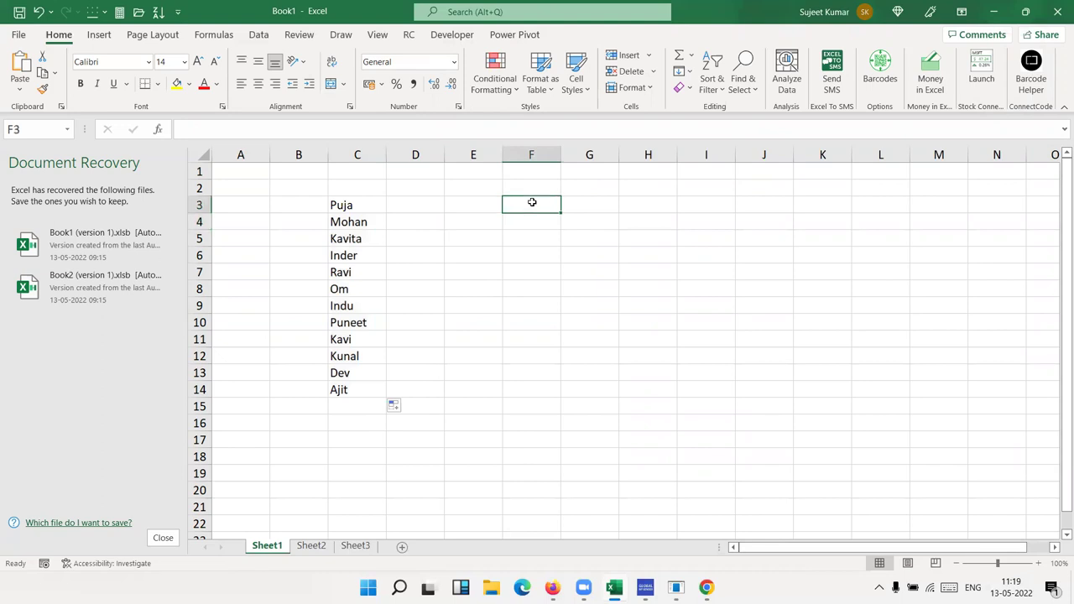
type("JAN")
key("Return")
left_click(541, 216)
left_click_drag(561, 215, 560, 428)
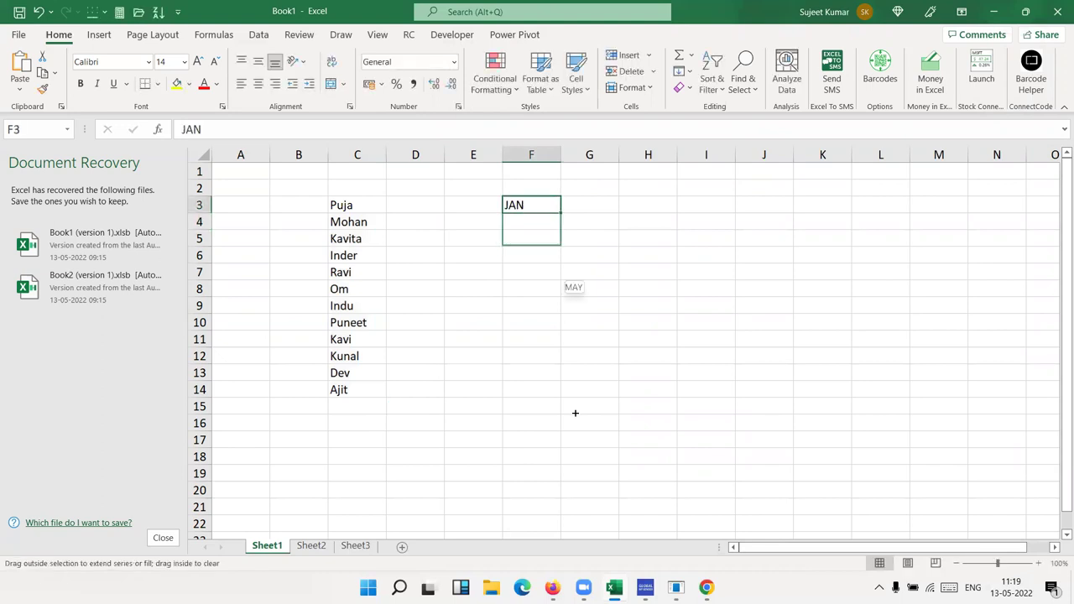
- Enter 'Sun' in G3 and fill the weekdays down to match column F
left_click(609, 206)
type("Sun")
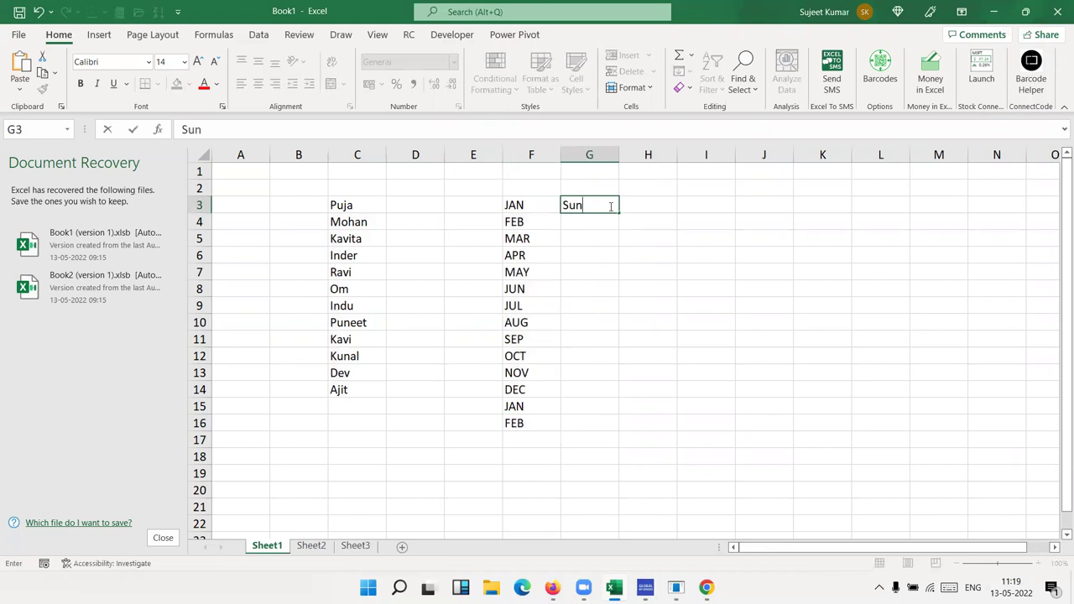
key("Return")
left_click(602, 207)
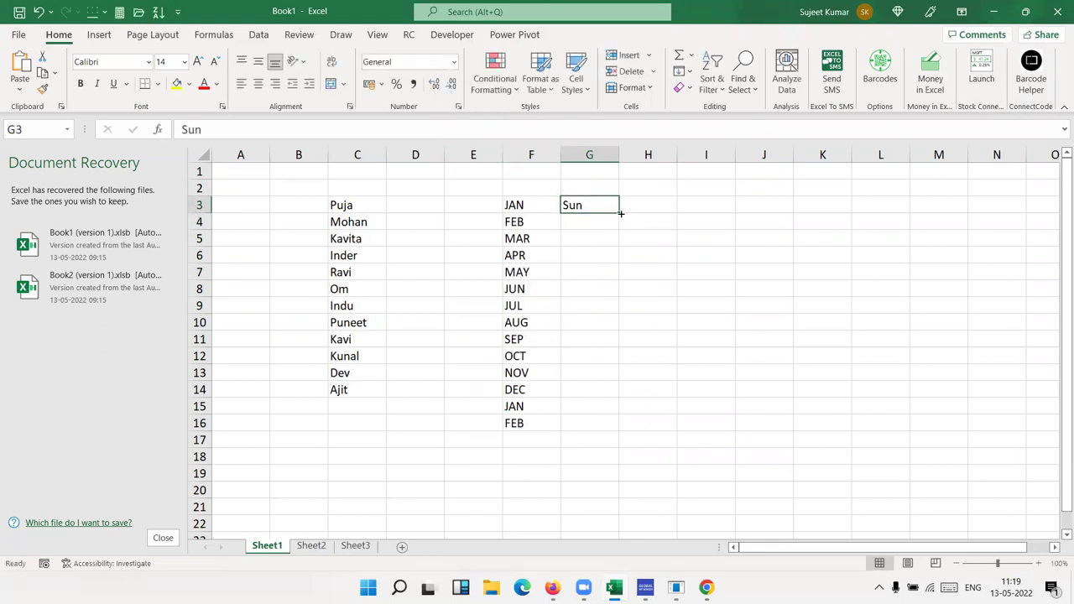
double_click(619, 213)
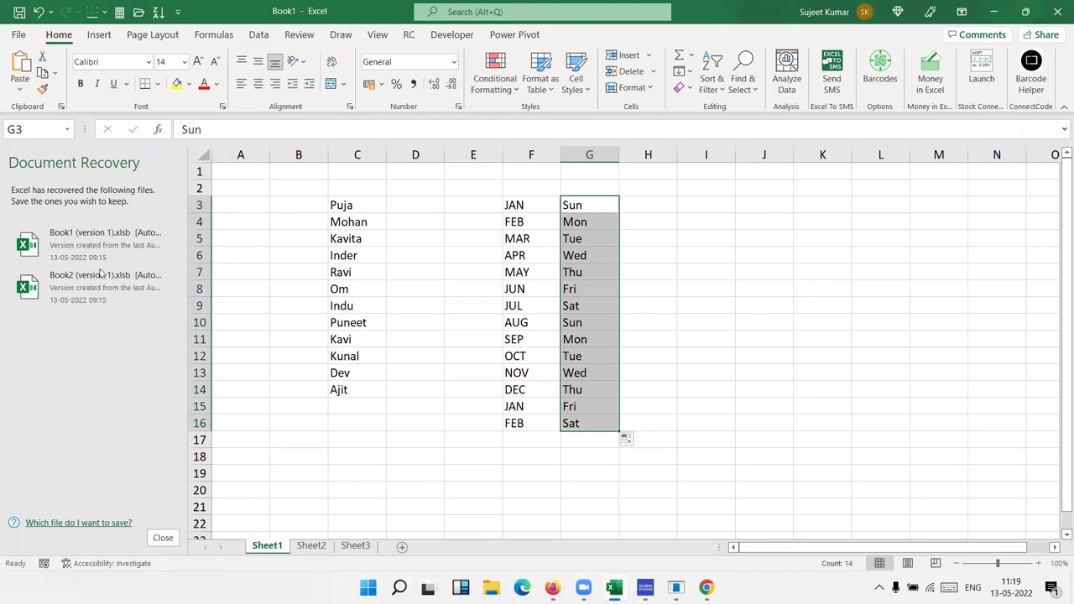
- Enter 'Pune' in B3, fill the cities down to B14, then show the start screen
left_click_drag(379, 205, 370, 394)
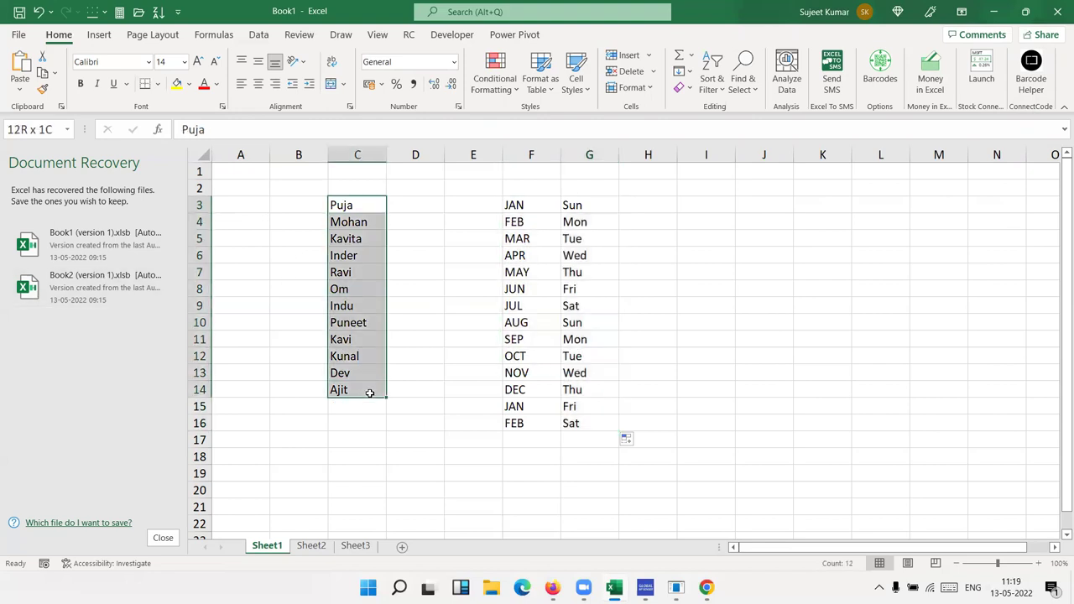
left_click(18, 34)
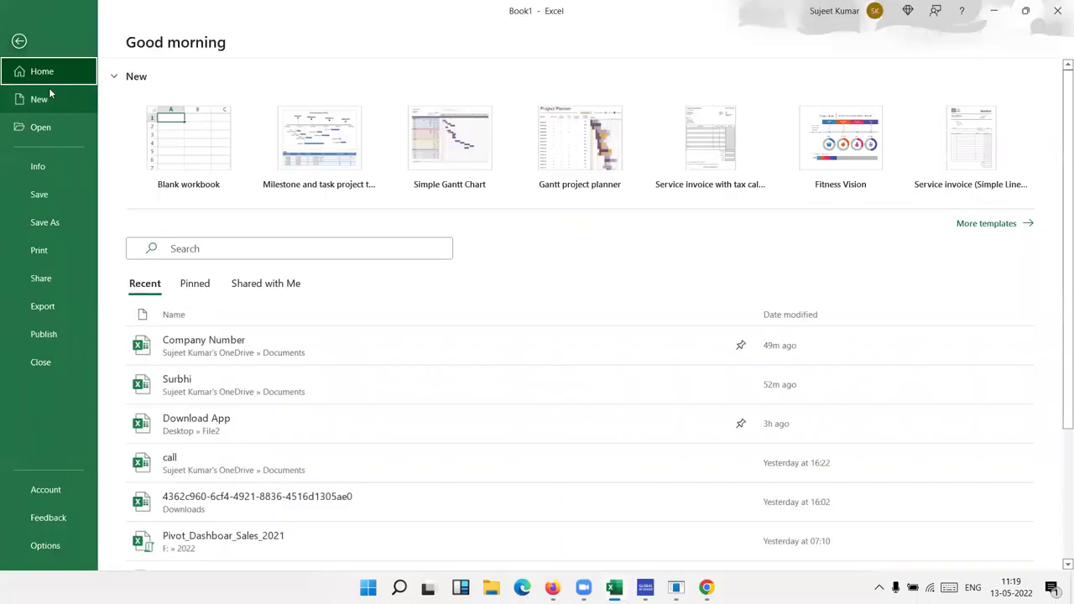
key("Escape")
left_click(280, 213)
left_click(289, 197)
type("Pune")
key("Return")
left_click(318, 204)
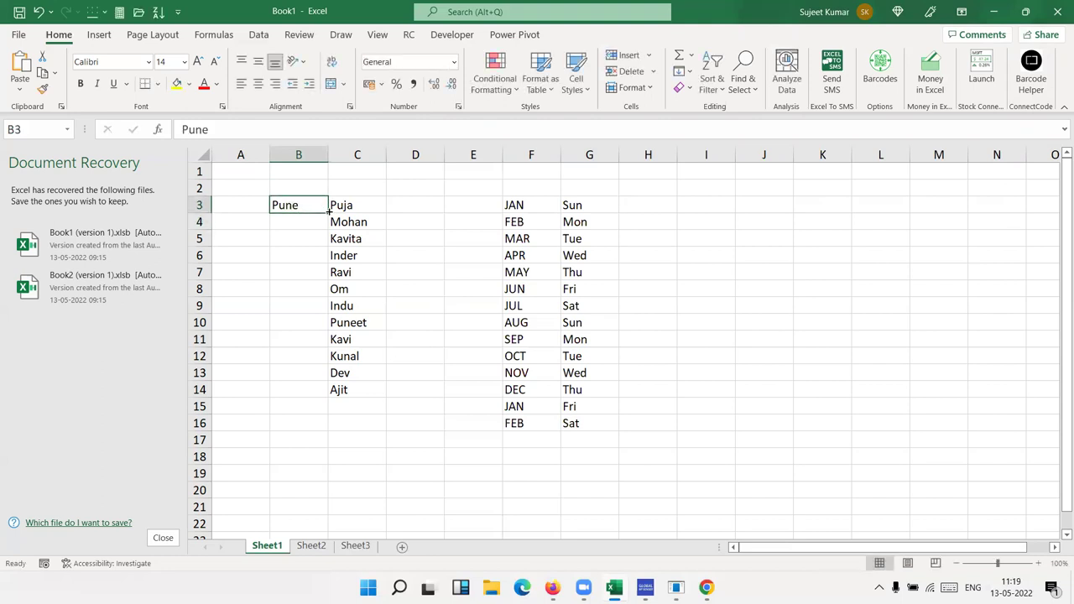
double_click(327, 211)
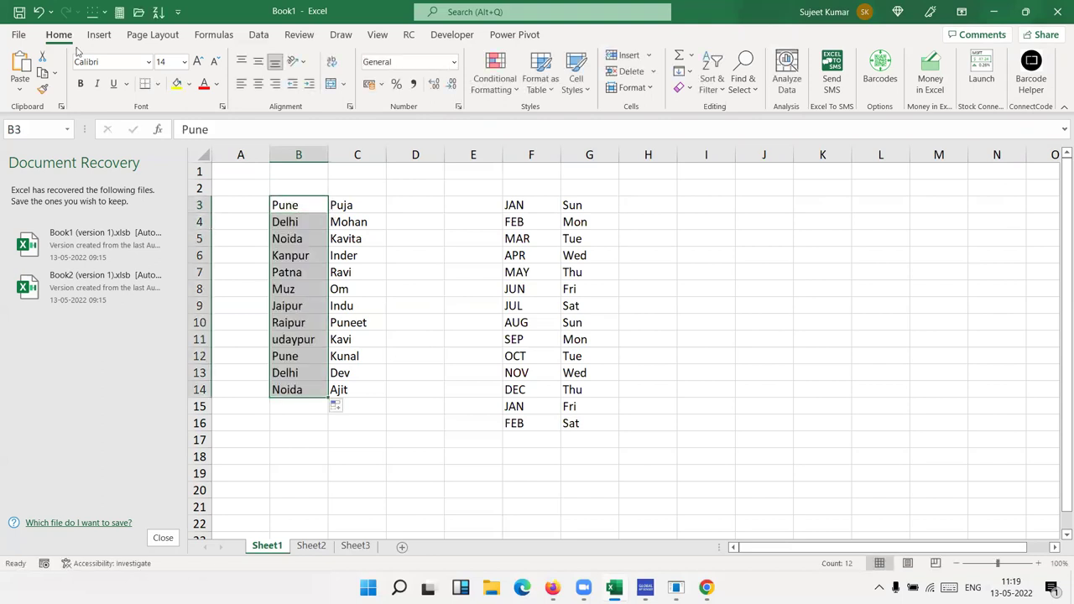
left_click(22, 38)
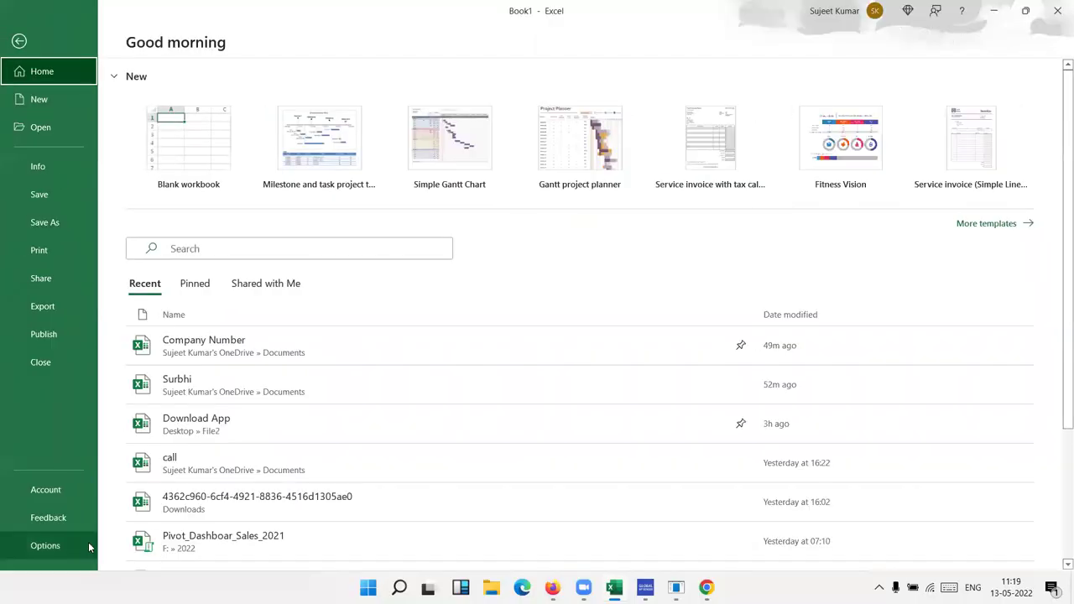
- Go to the Advanced page of Excel Options and scroll to the General settings
left_click(45, 546)
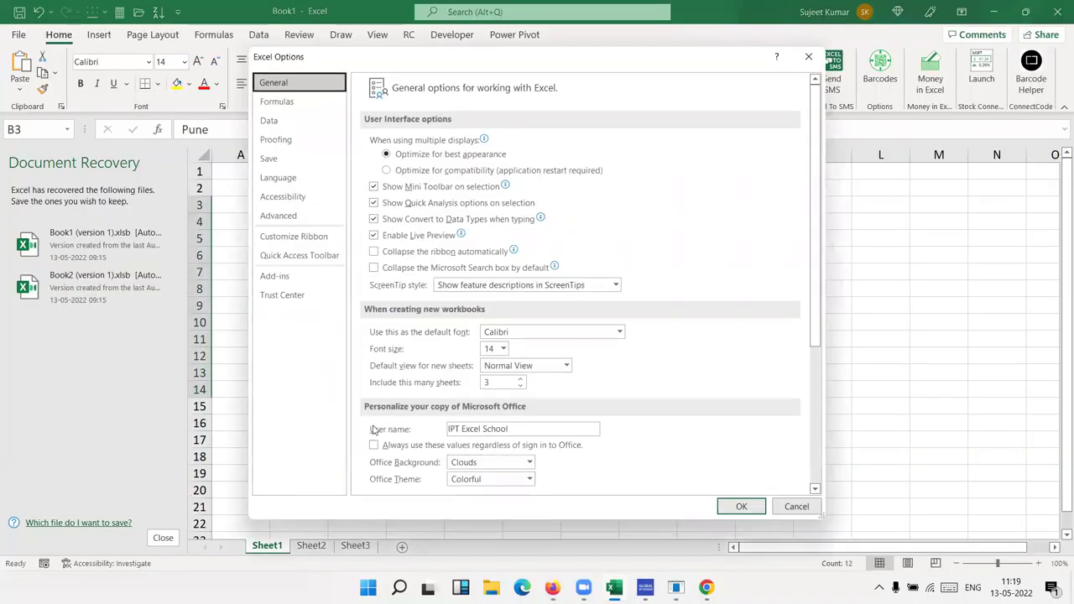
scroll(504, 302, "down", 3)
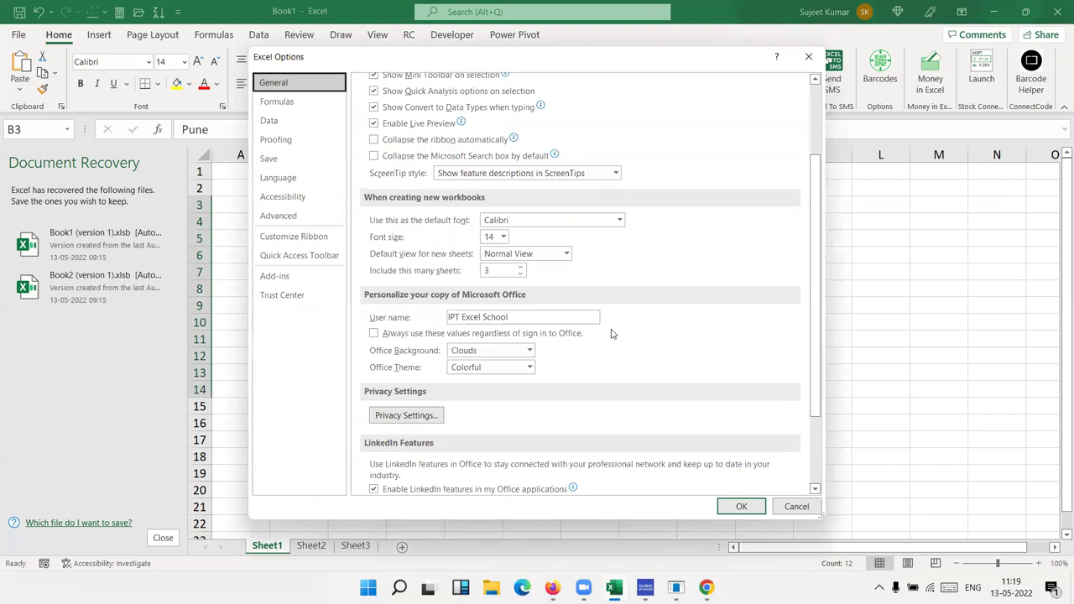
scroll(613, 334, "down", 3)
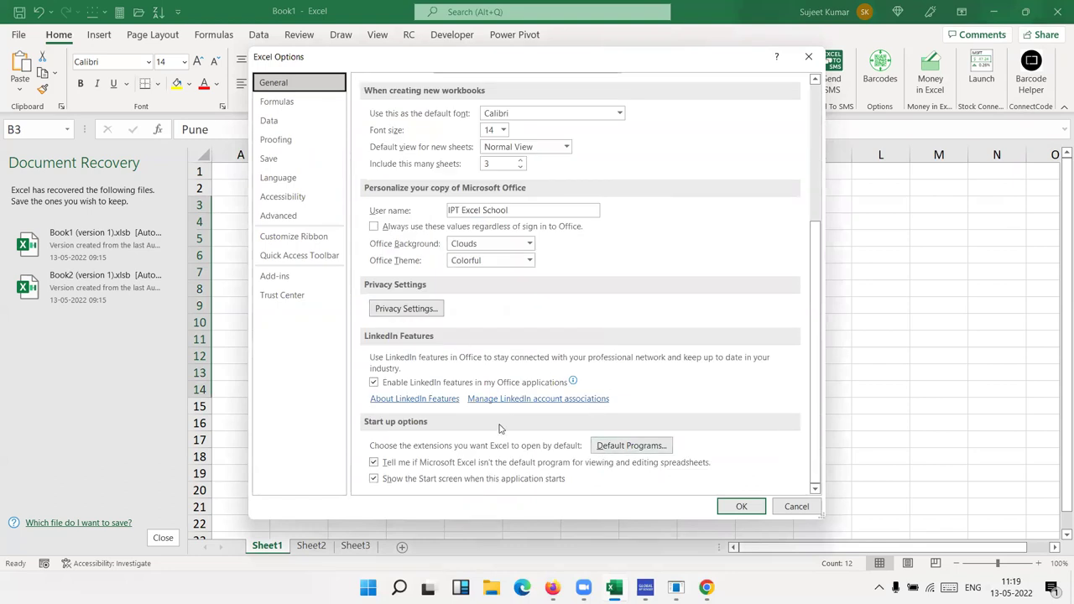
left_click(269, 216)
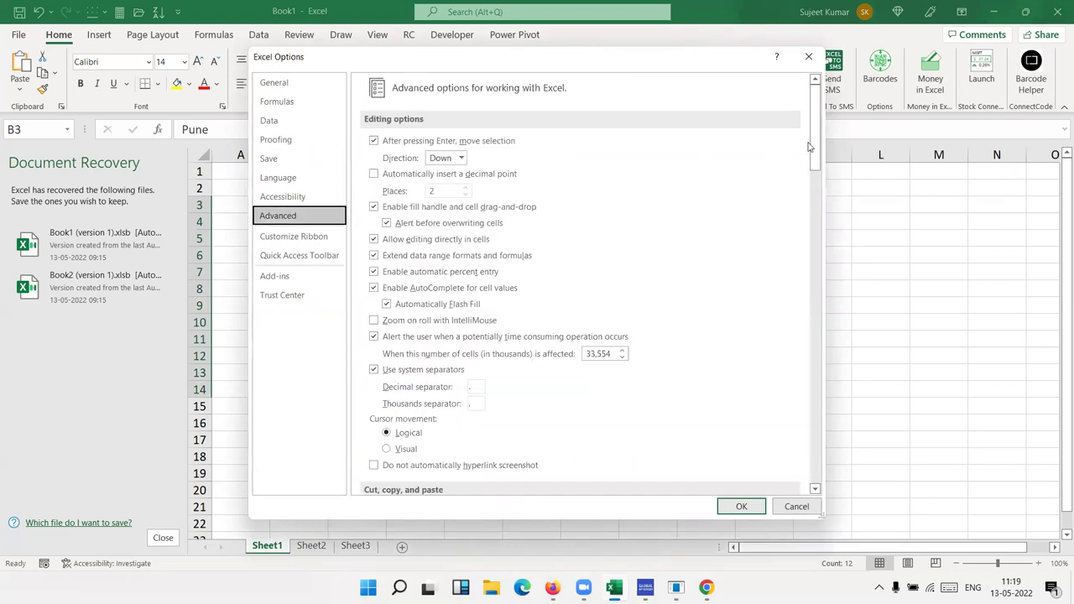
left_click_drag(814, 134, 815, 453)
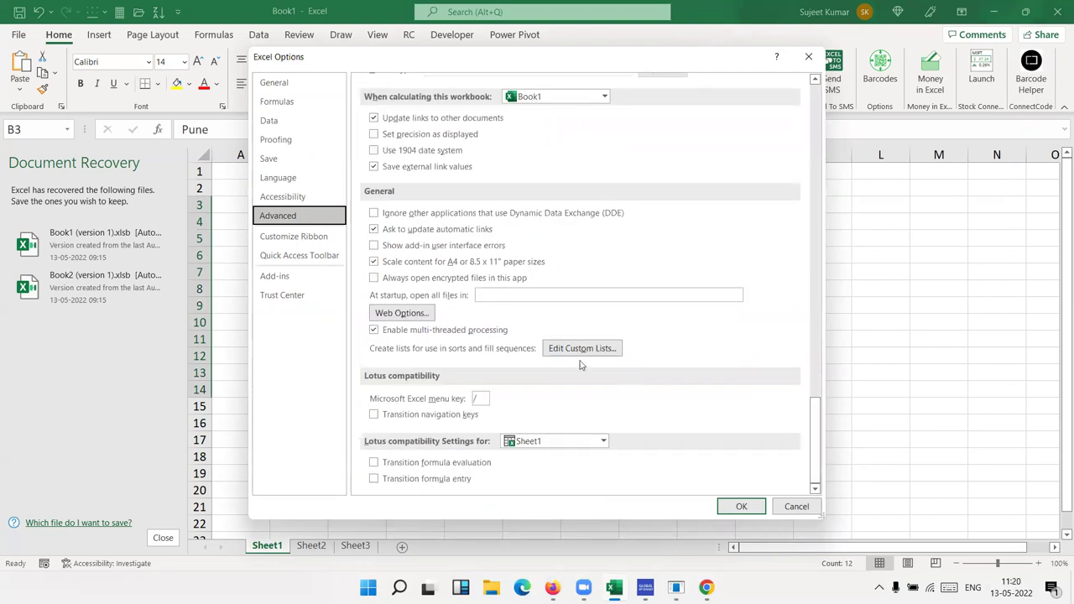
- Review the Custom Lists entries (month names, Excel/VBA/Access, banks, Apr–Mar, Arijpur places) and close the editor
left_click(570, 354)
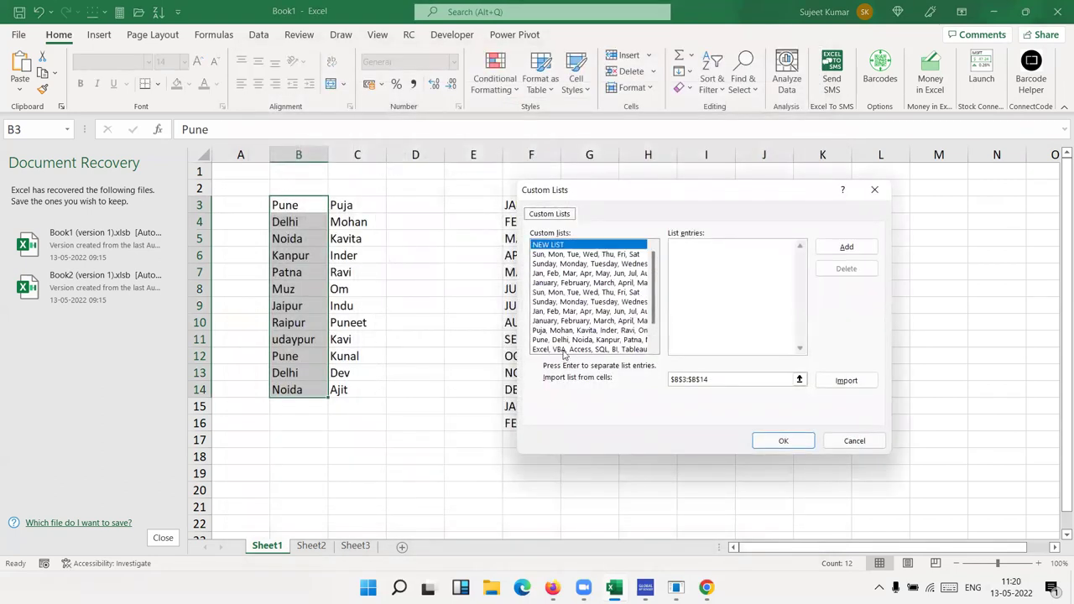
scroll(563, 353, "down", 1)
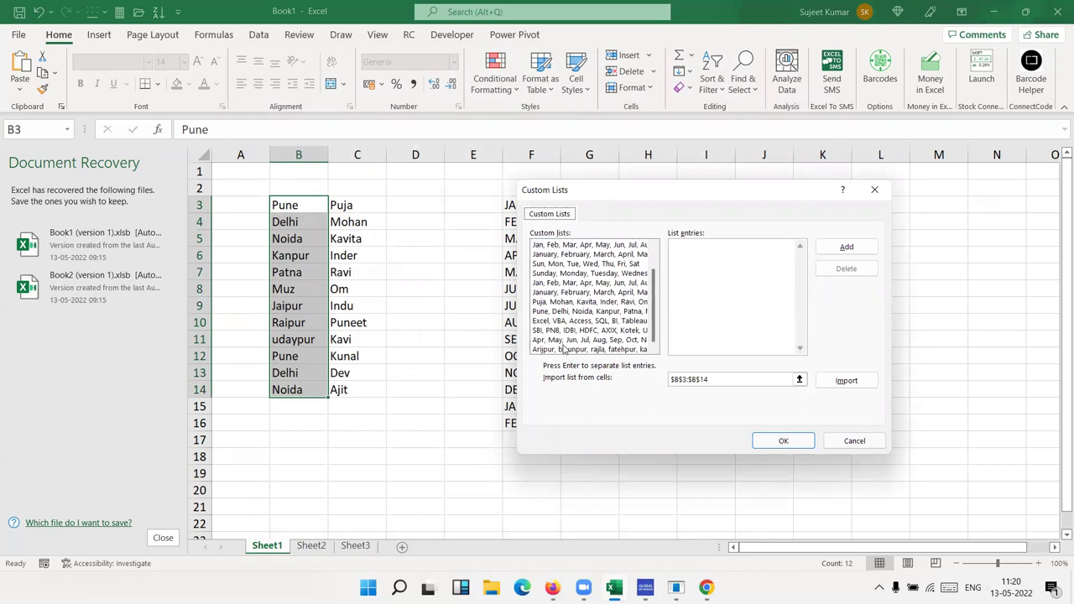
left_click(562, 293)
left_click(566, 321)
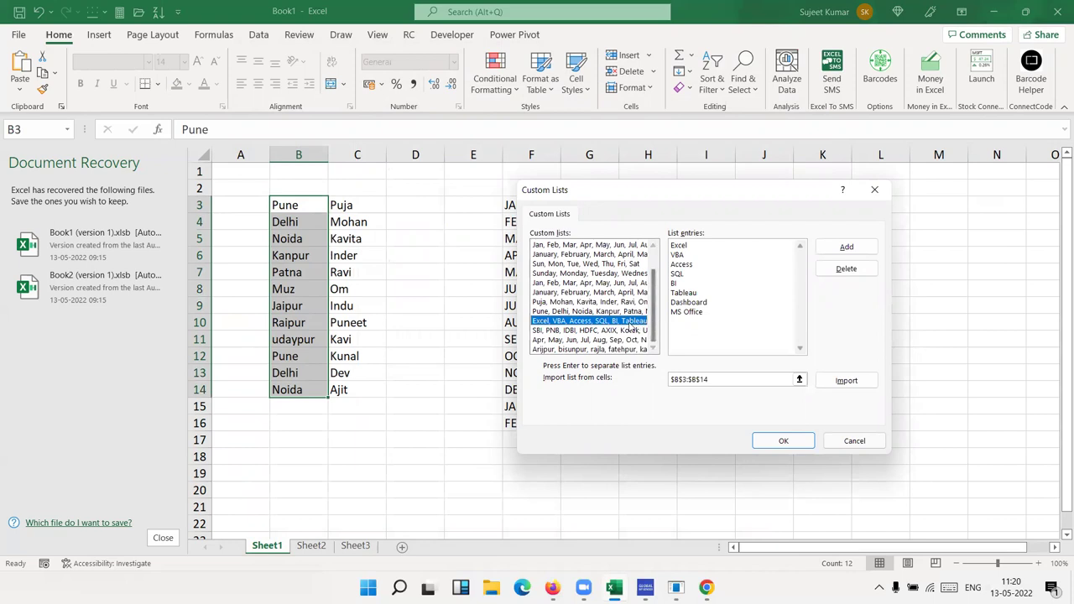
left_click(618, 331)
left_click(616, 340)
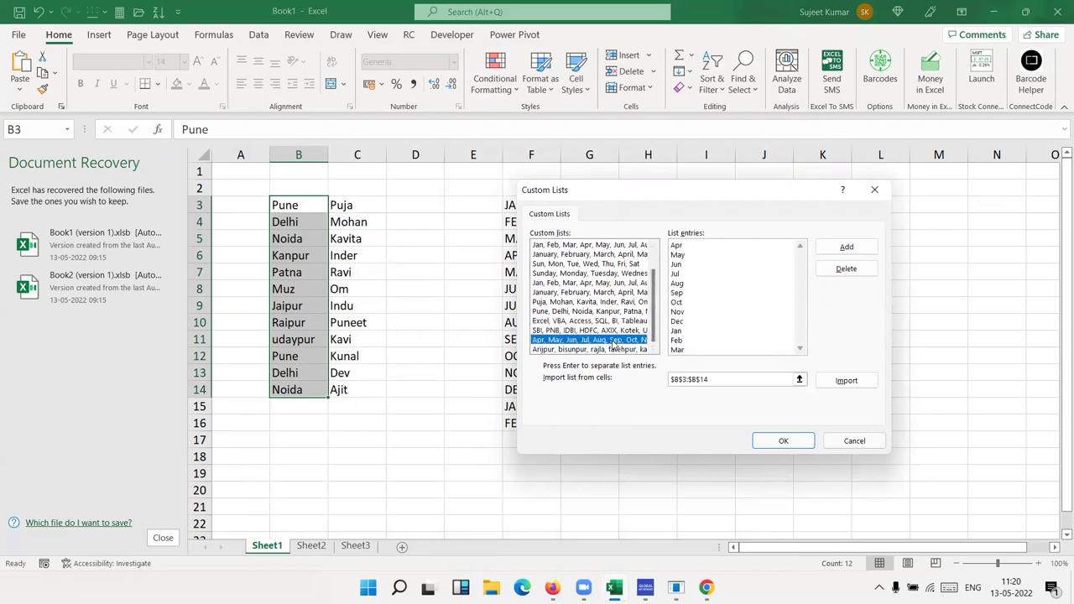
left_click(610, 350)
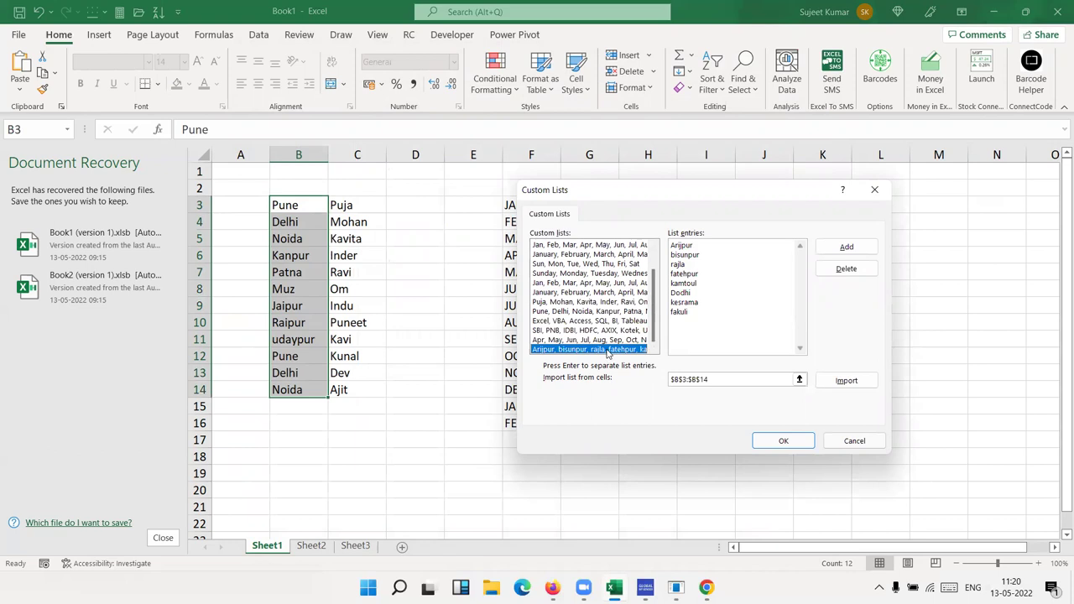
key("Return")
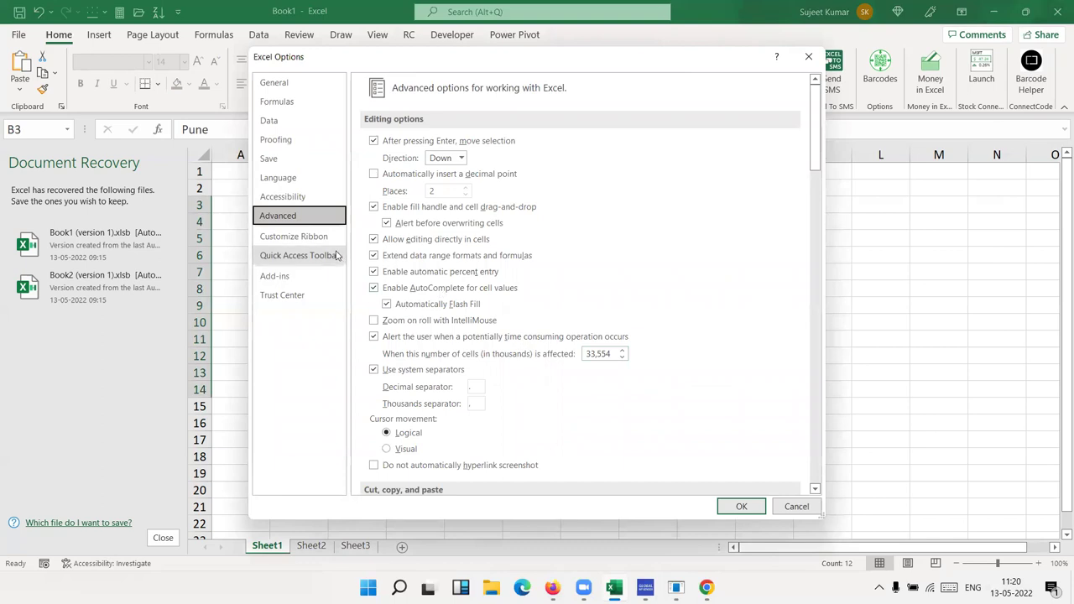
- On the Customize Ribbon page, untick the RC tab so it is hidden
left_click(294, 237)
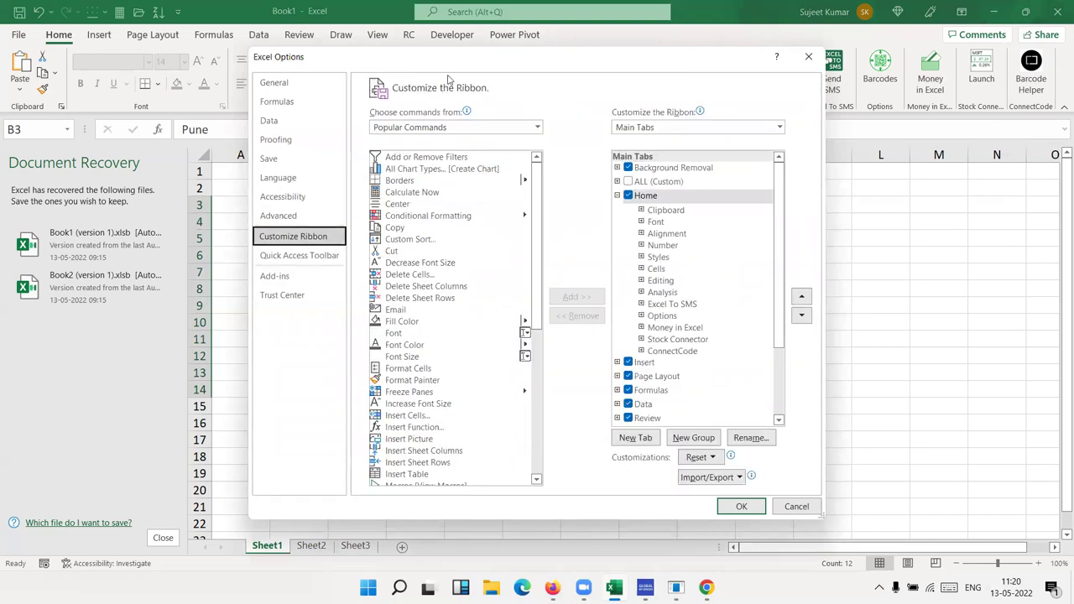
left_click_drag(362, 74, 74, 63)
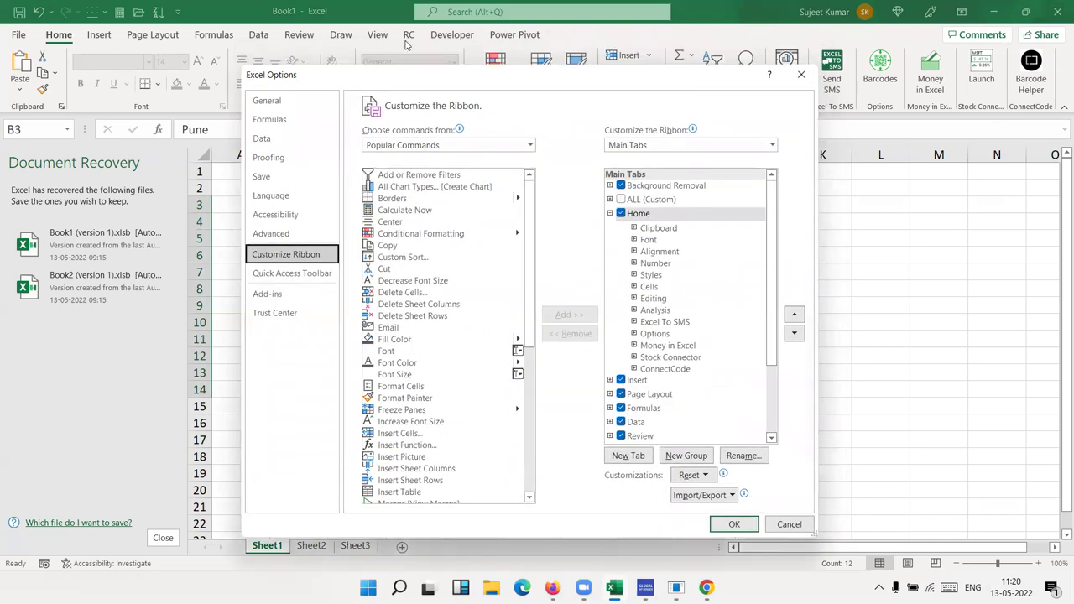
left_click(610, 213)
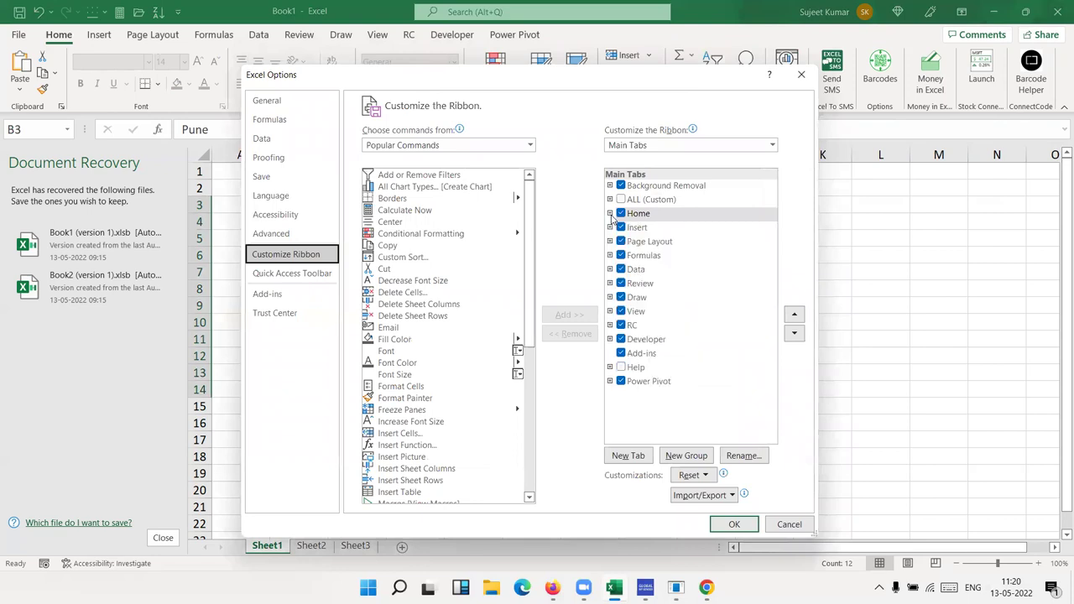
left_click(610, 326)
left_click(610, 325)
left_click(622, 325)
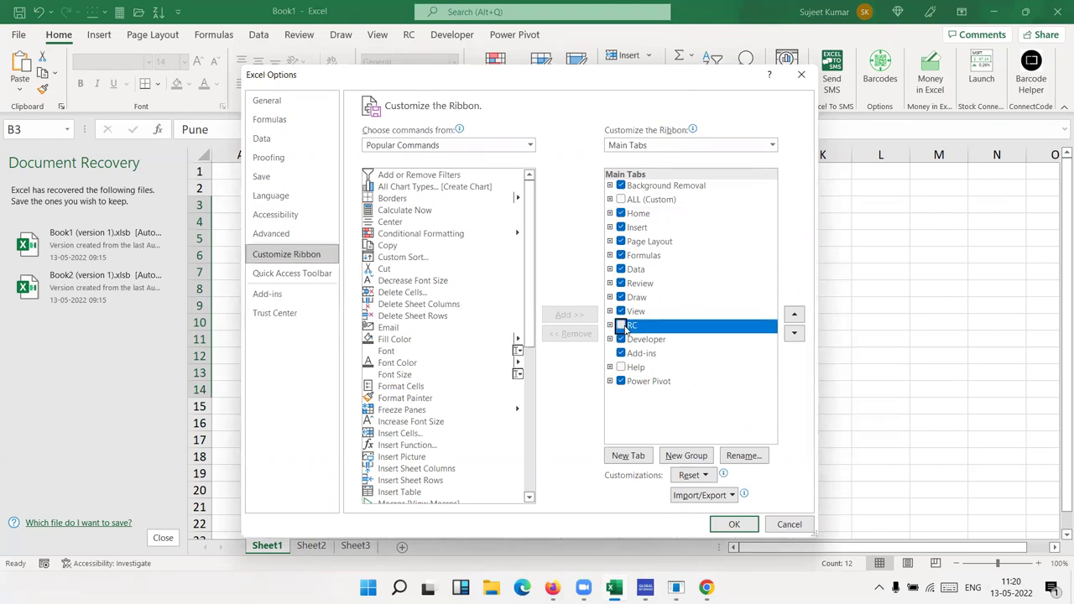
- Select the ALL (Custom) tab and remove it from the ribbon
left_click(633, 371)
left_click(633, 354)
left_click(468, 339)
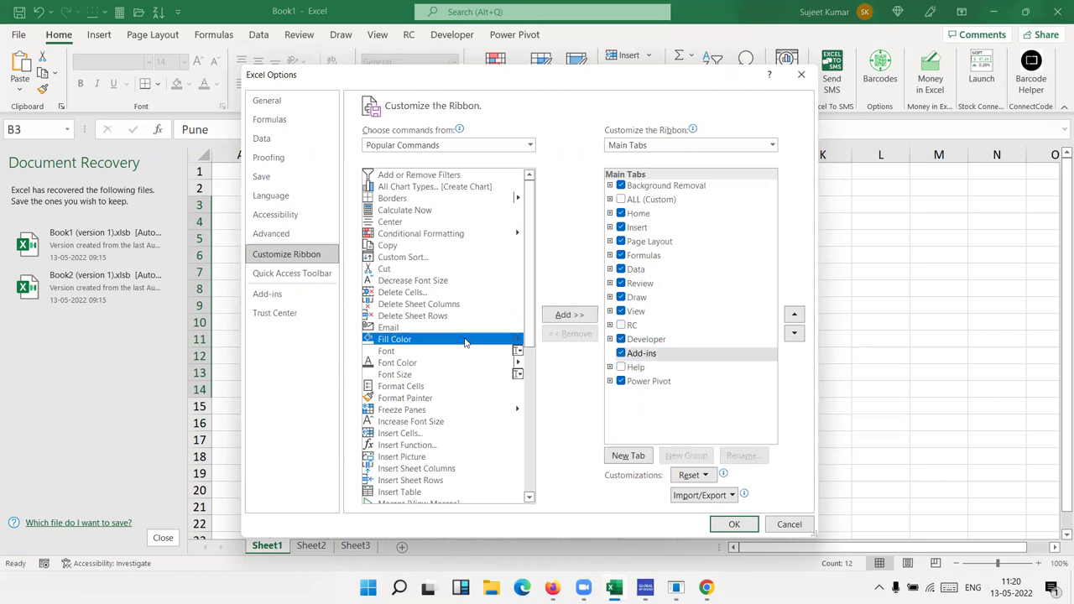
left_click(640, 330)
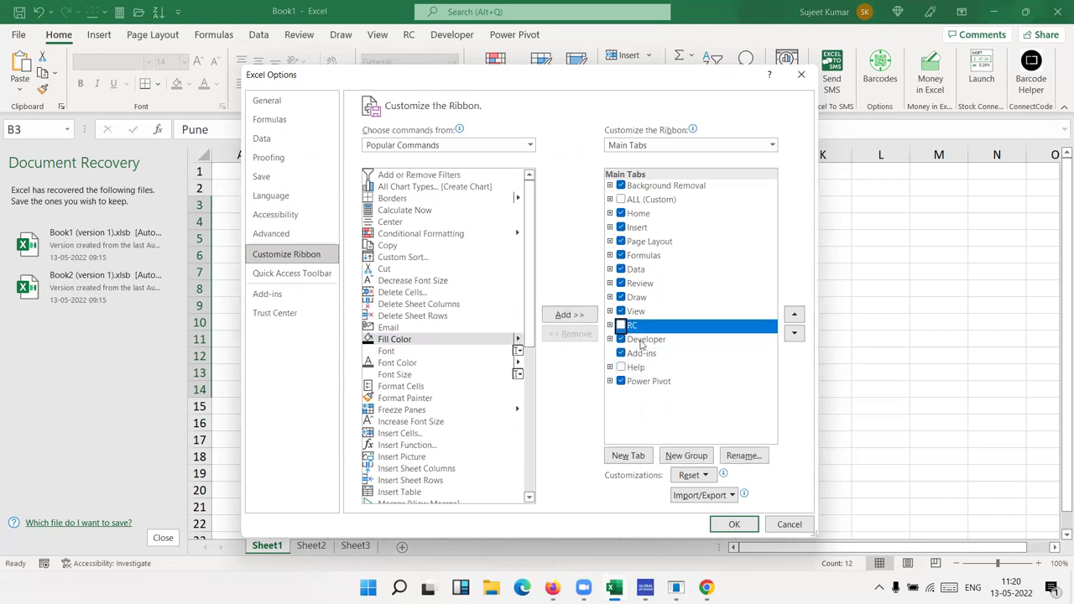
left_click(642, 341)
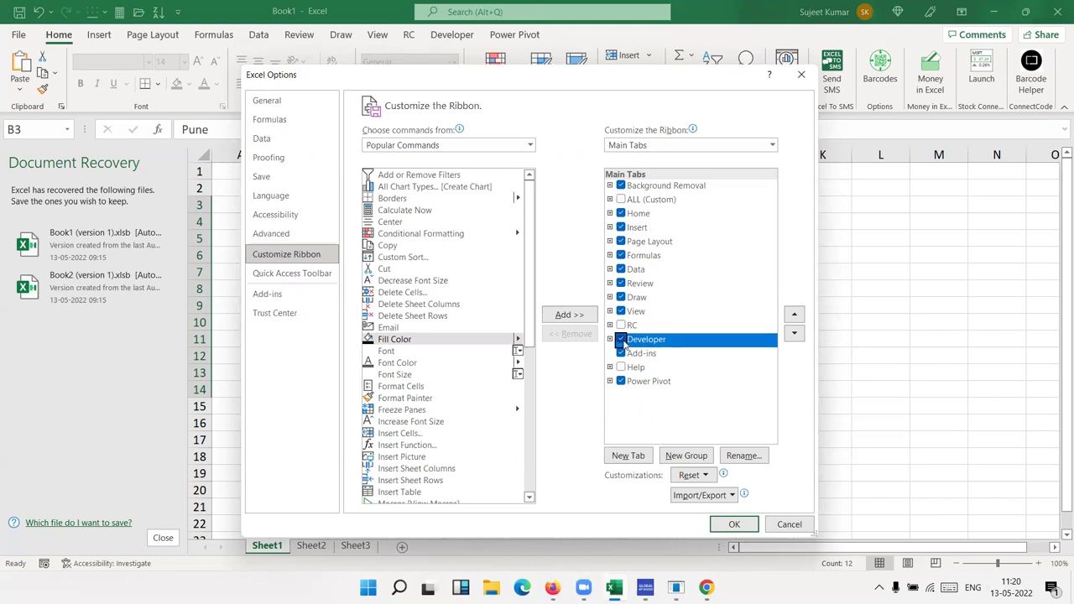
left_click(626, 329)
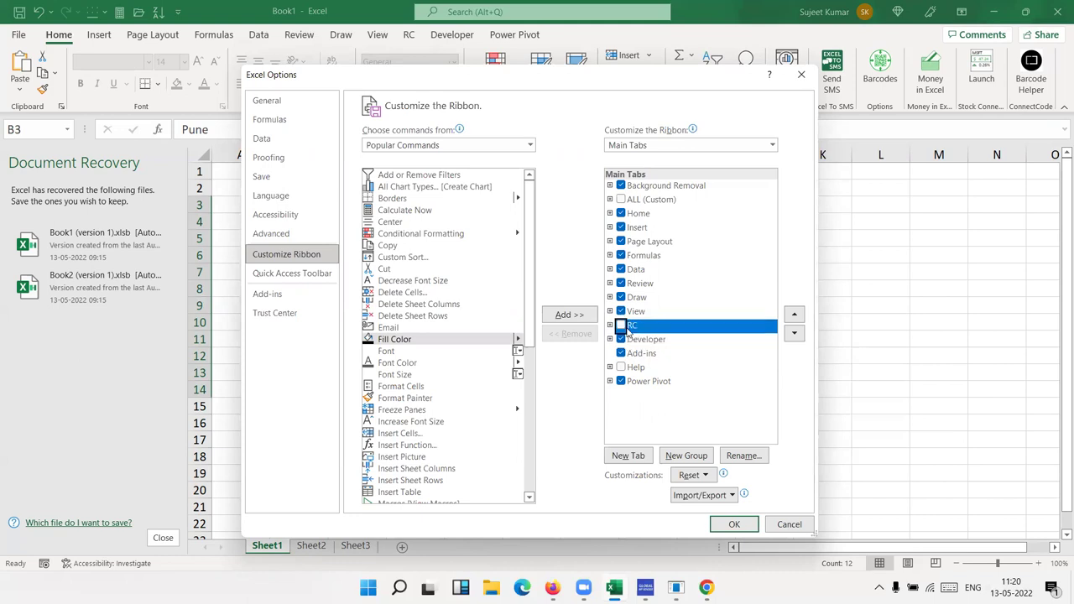
left_click(644, 203)
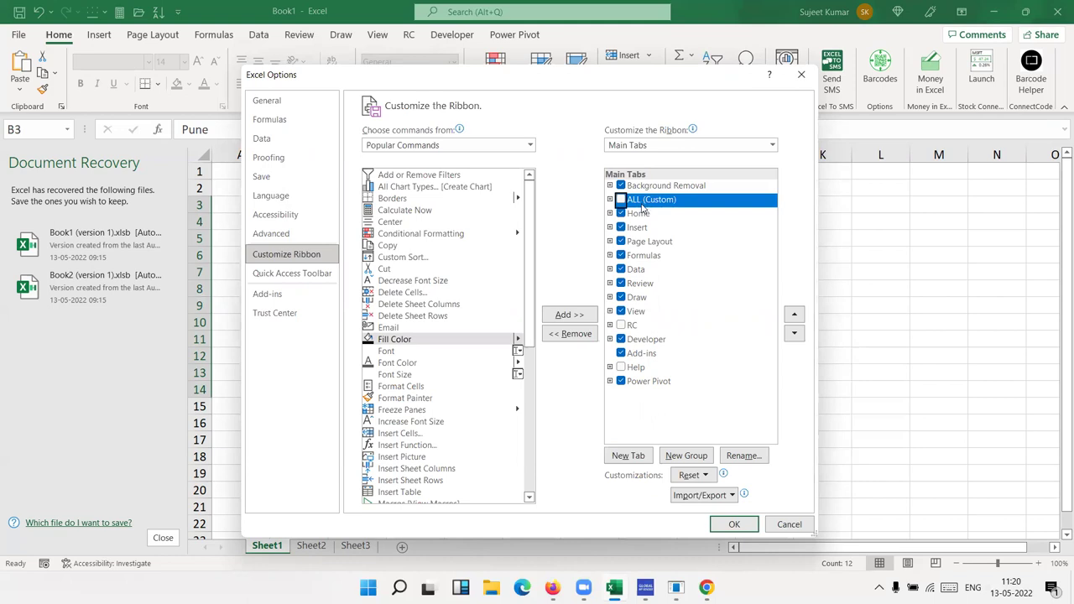
left_click(574, 339)
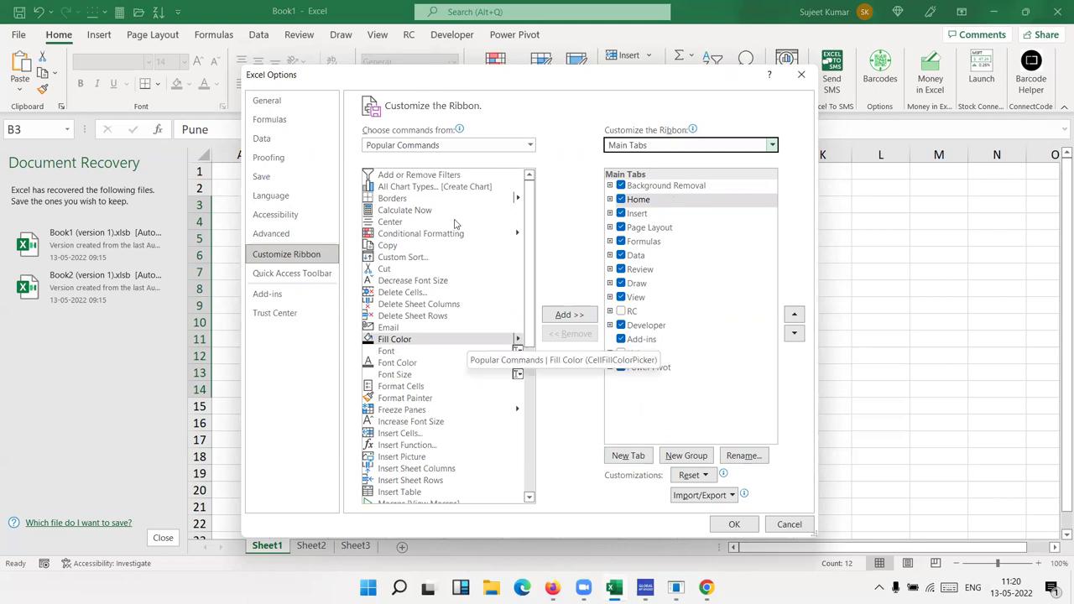
- Browse Commands Not in the Ribbon, select Border Line Color, then go to Quick Access Toolbar settings
left_click(423, 146)
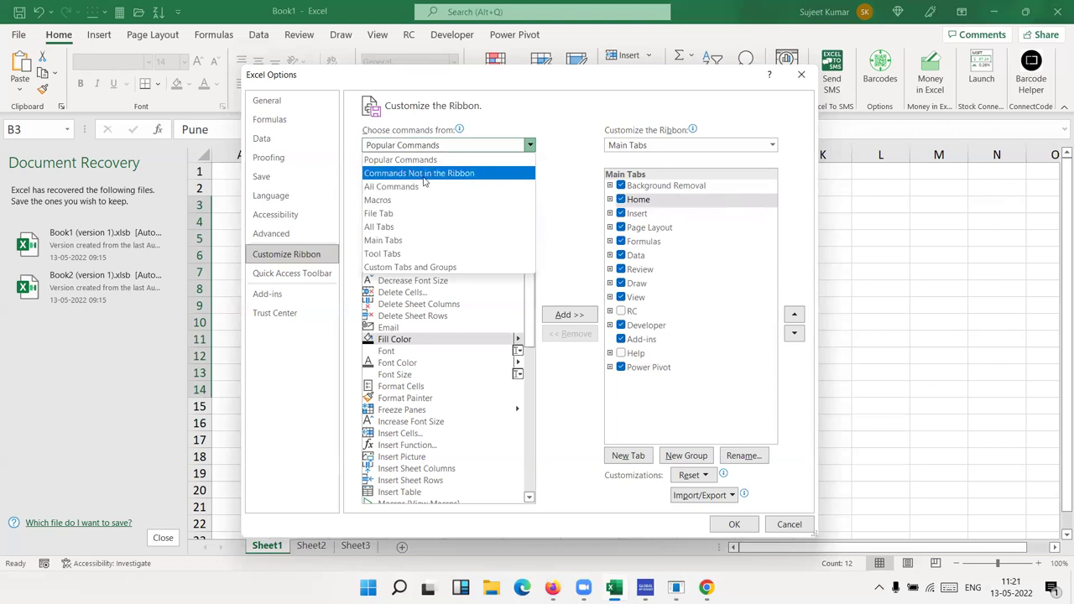
left_click(422, 175)
mouse_move(531, 191)
left_mouse_down()
mouse_move(564, 460)
mouse_move(559, 525)
left_mouse_up()
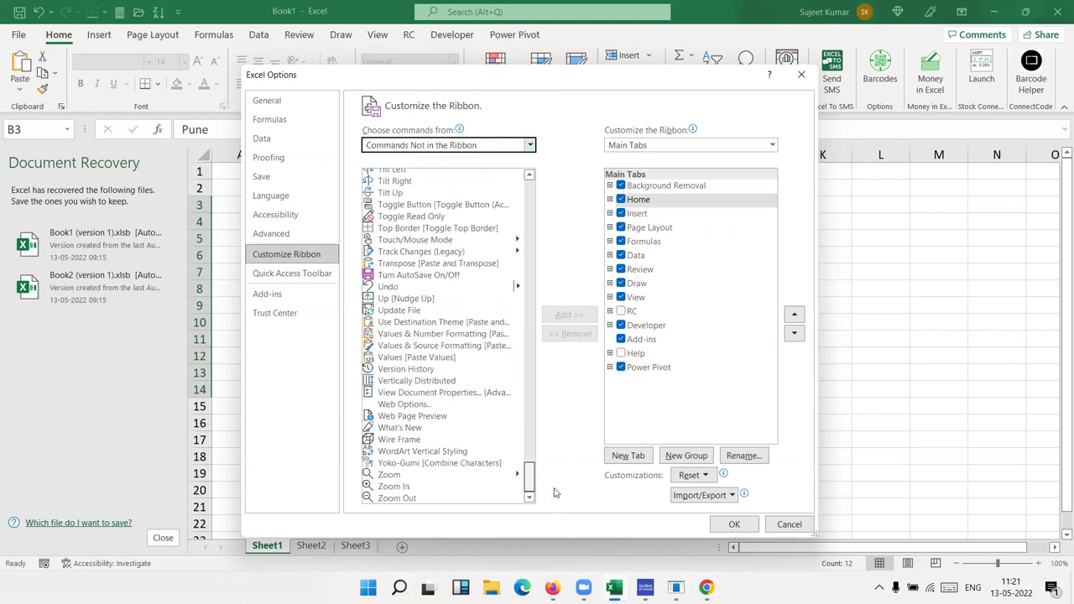
scroll(422, 323, "up", 15)
scroll(421, 323, "up", 15)
scroll(421, 323, "up", 15)
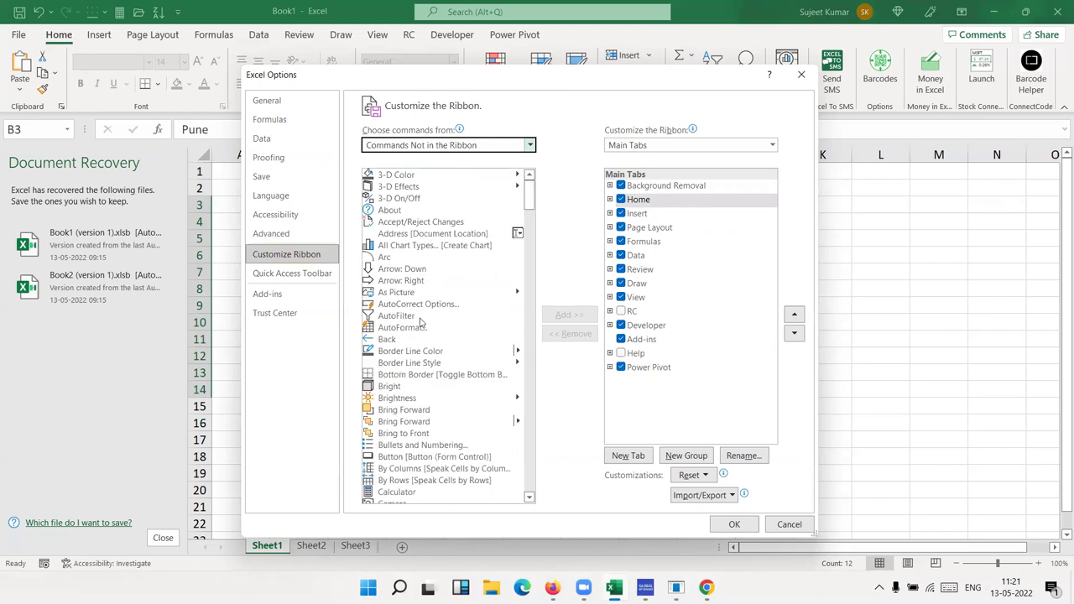
left_click(402, 353)
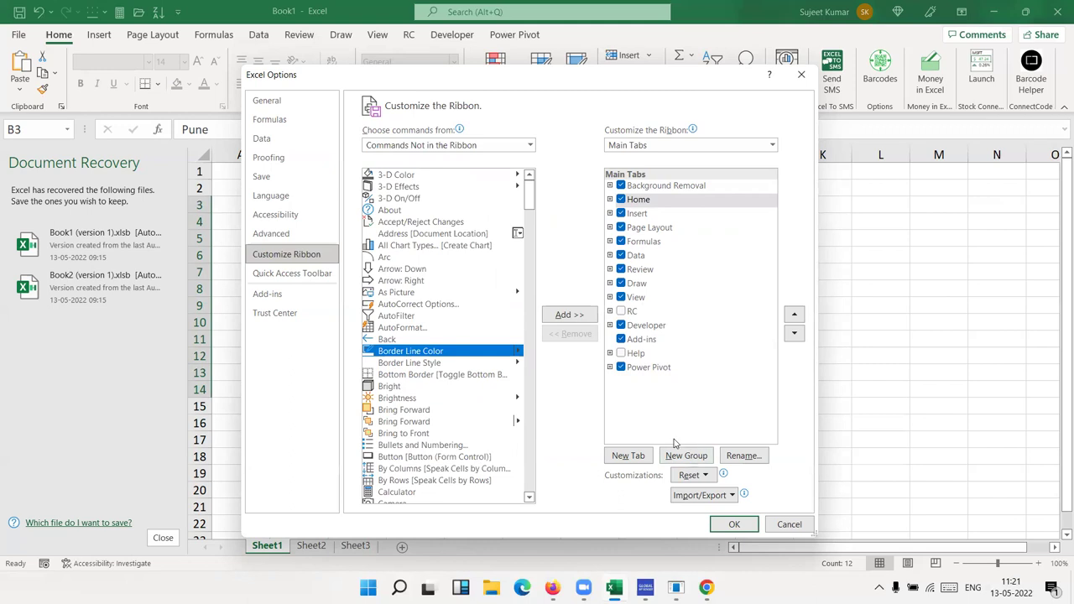
left_click(321, 281)
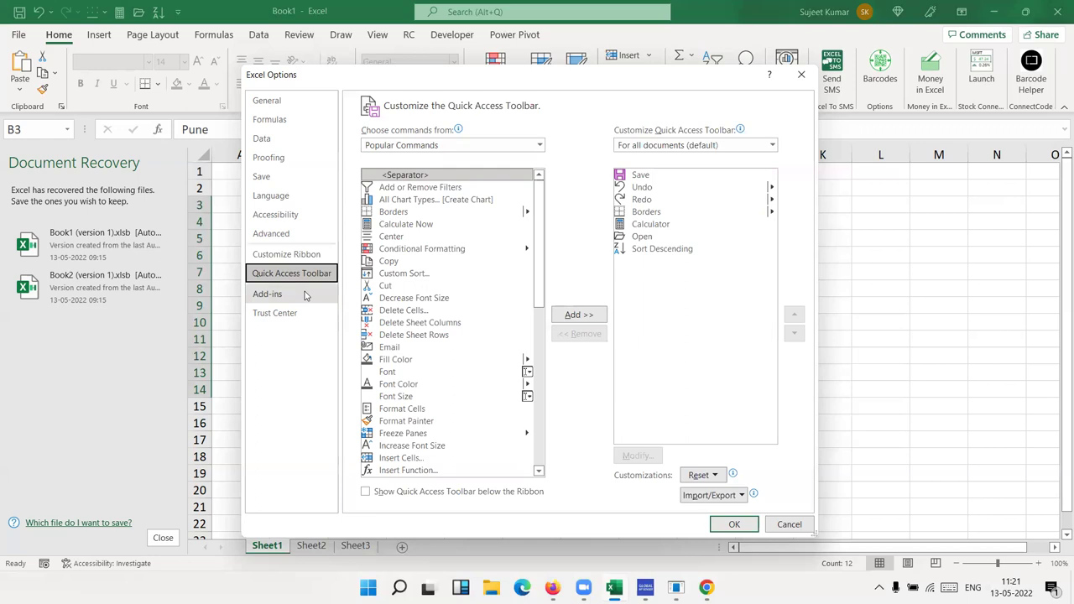
- Show the Add-ins page, listing Microsoft Power Map for Excel among active add-ins
left_click(305, 295)
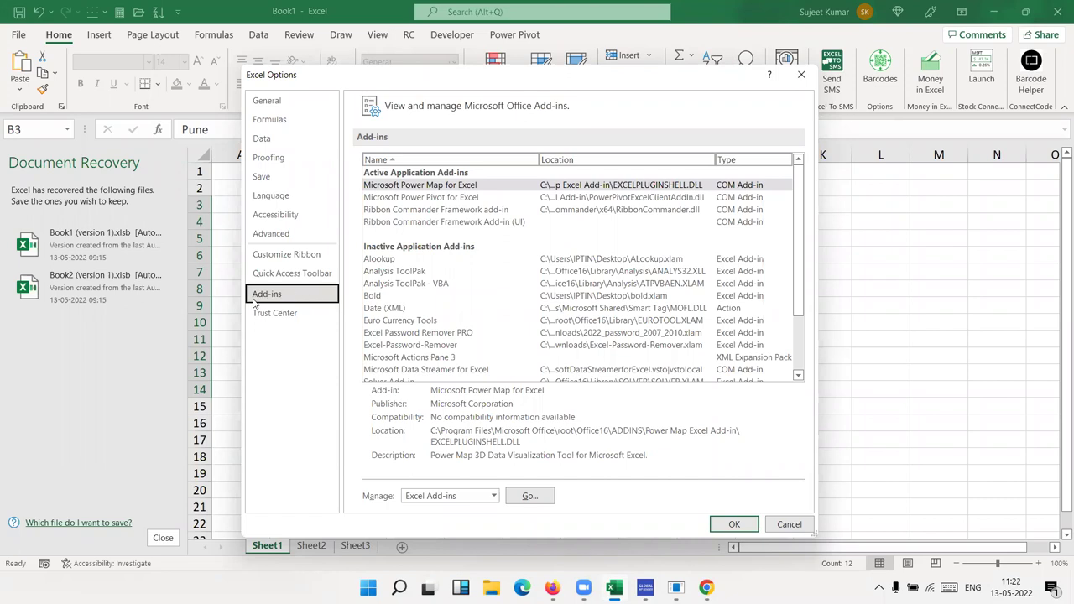
- Open the Excel Add-ins manager, try browsing and enabling Alookup, and dismiss the missing add-in message
left_click(529, 496)
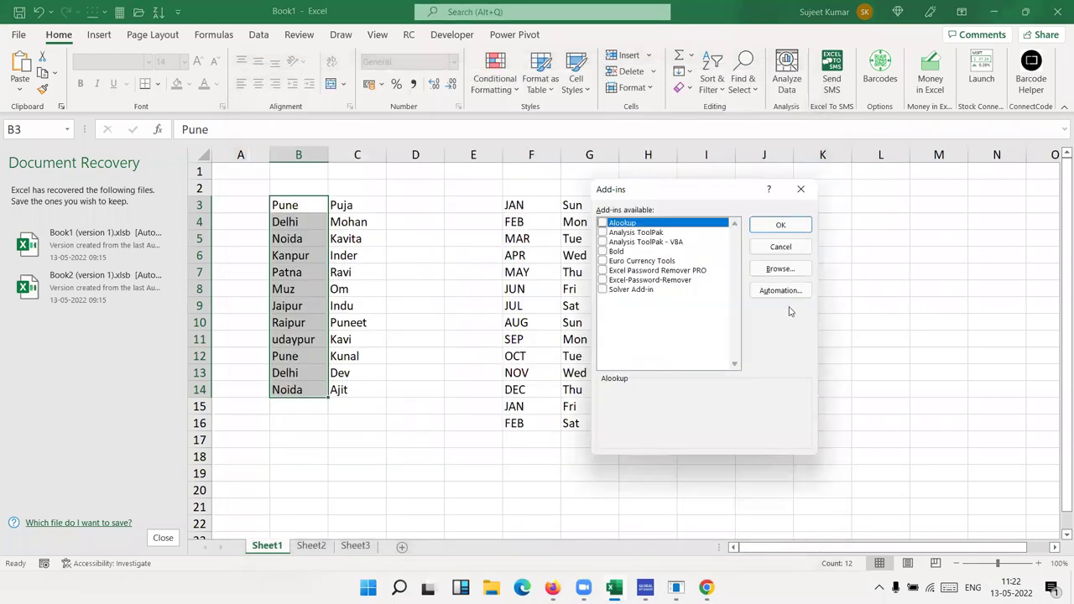
left_click(781, 270)
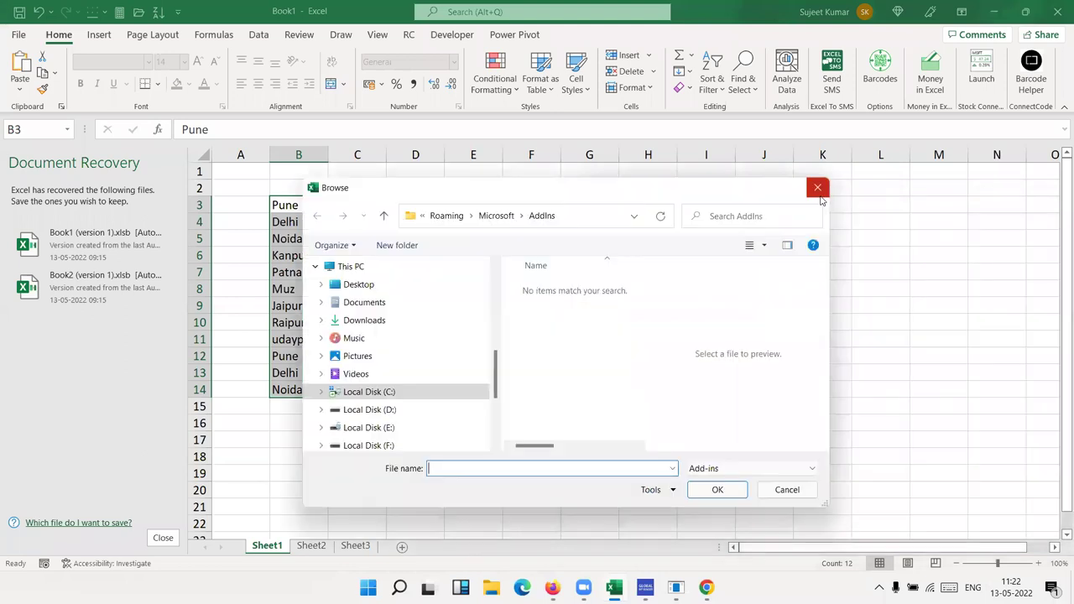
left_click(819, 190)
left_click(602, 223)
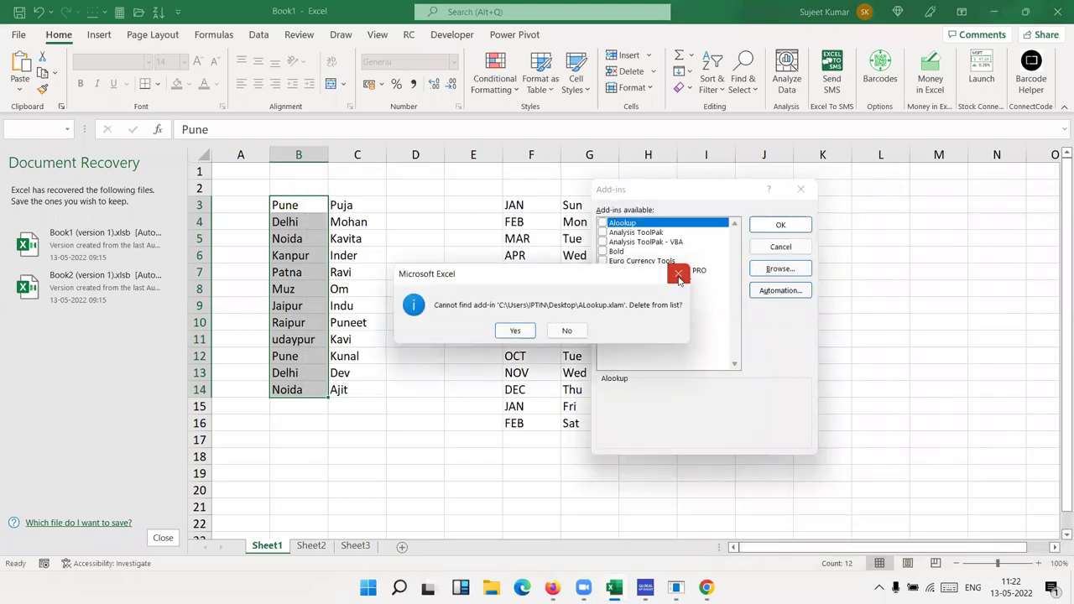
left_click(679, 277)
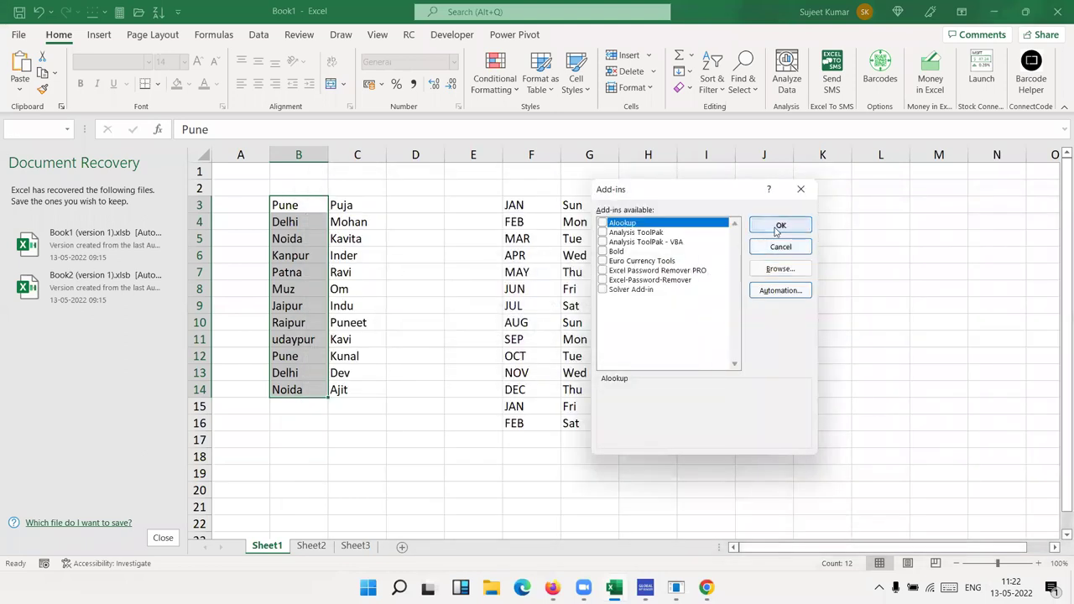
- Close the Add-ins dialog unchanged and close Document Recovery, discarding the recovered files
left_click(779, 226)
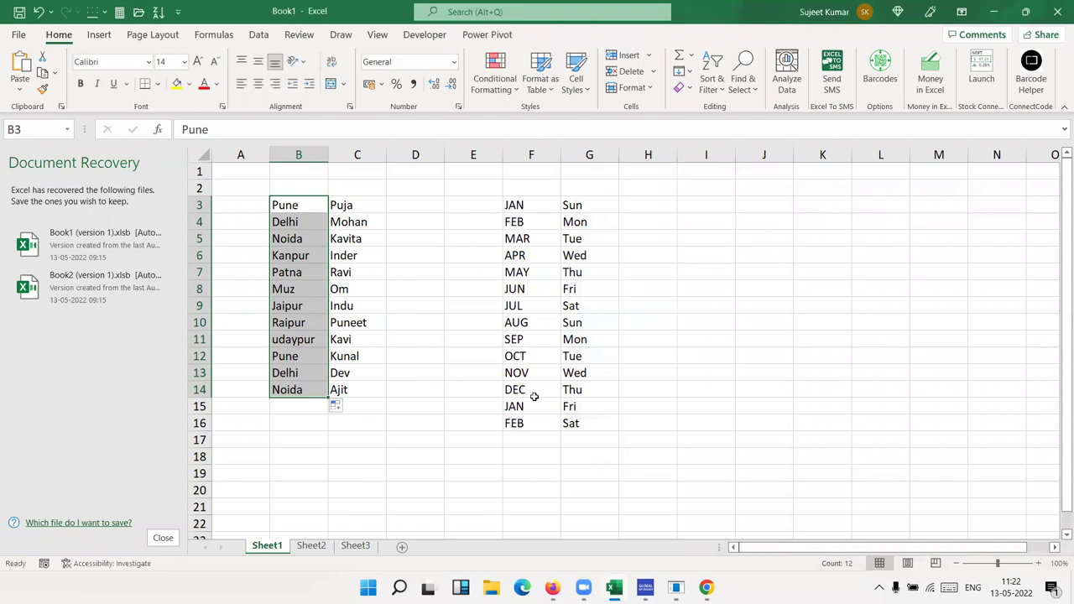
left_click(162, 539)
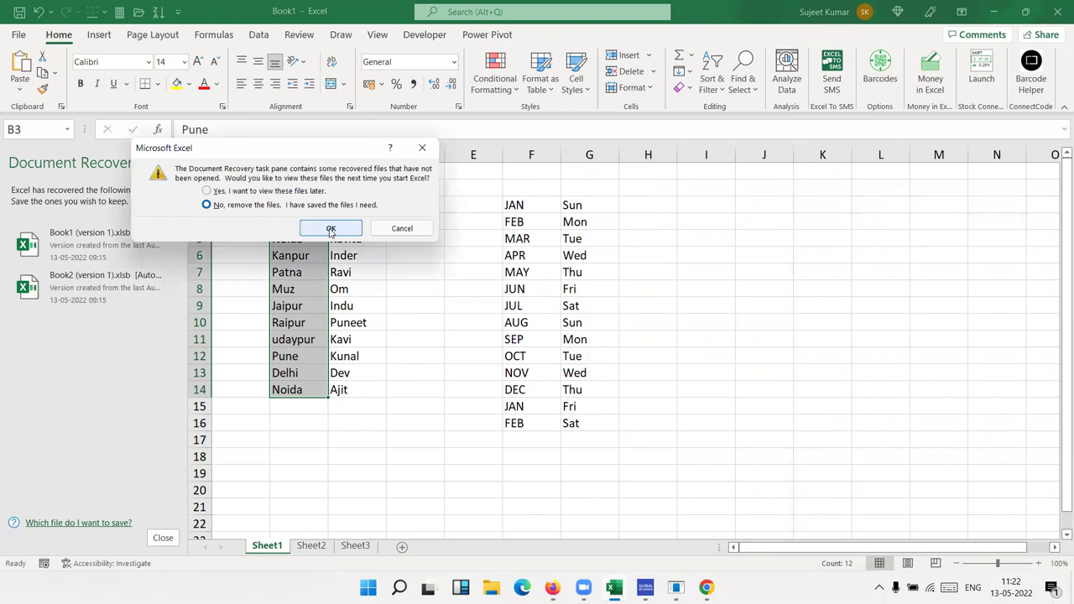
left_click(331, 230)
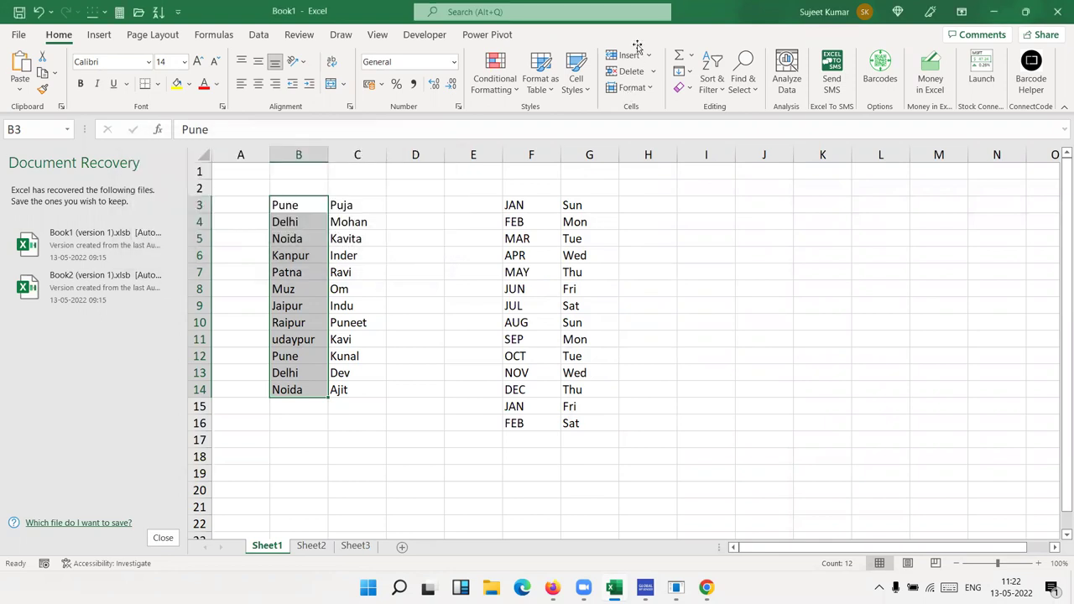